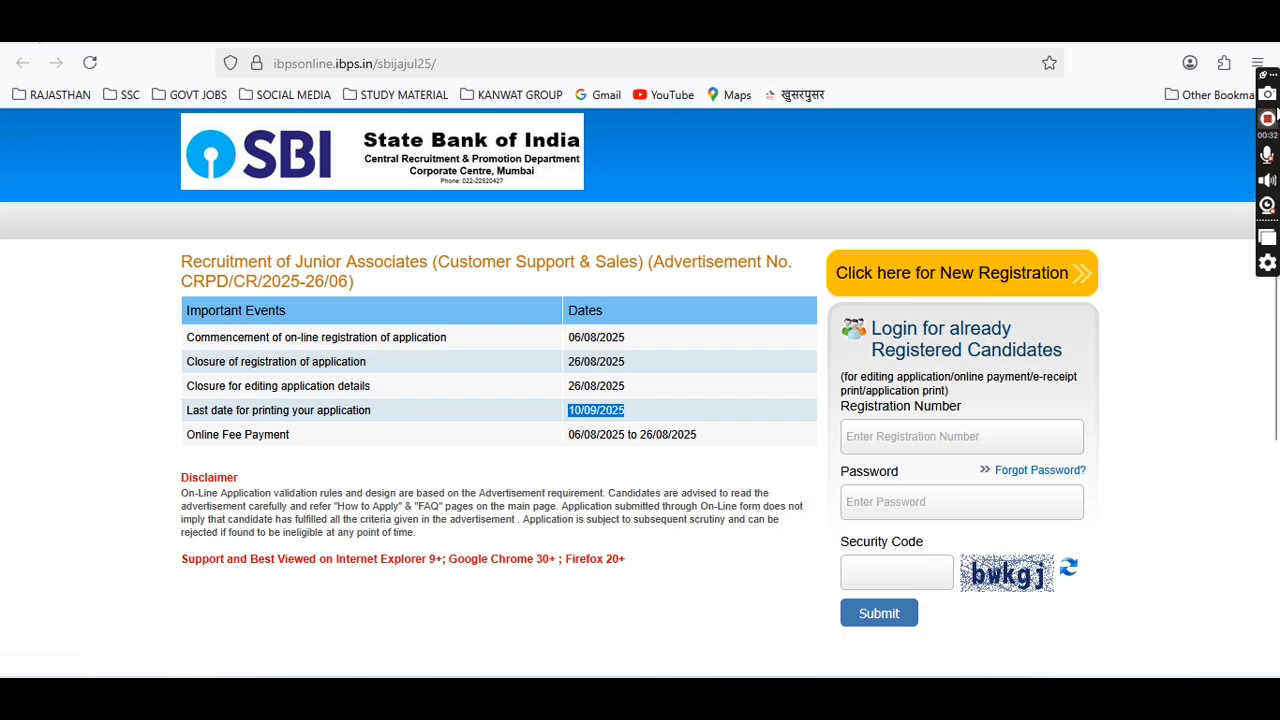
Start a new registration and enter the candidate's name, mobile numbers and e-mail with the gmail.com domain.
left_click(1100, 263)
type("987654")
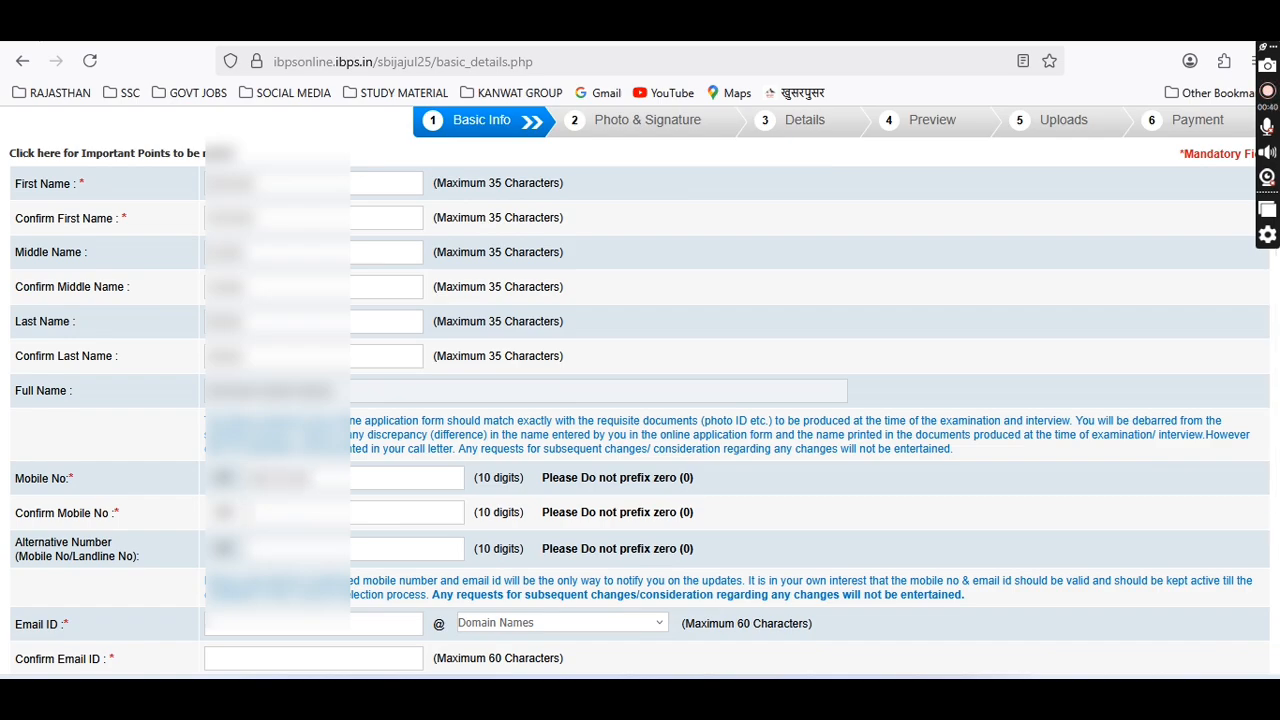
type("321")
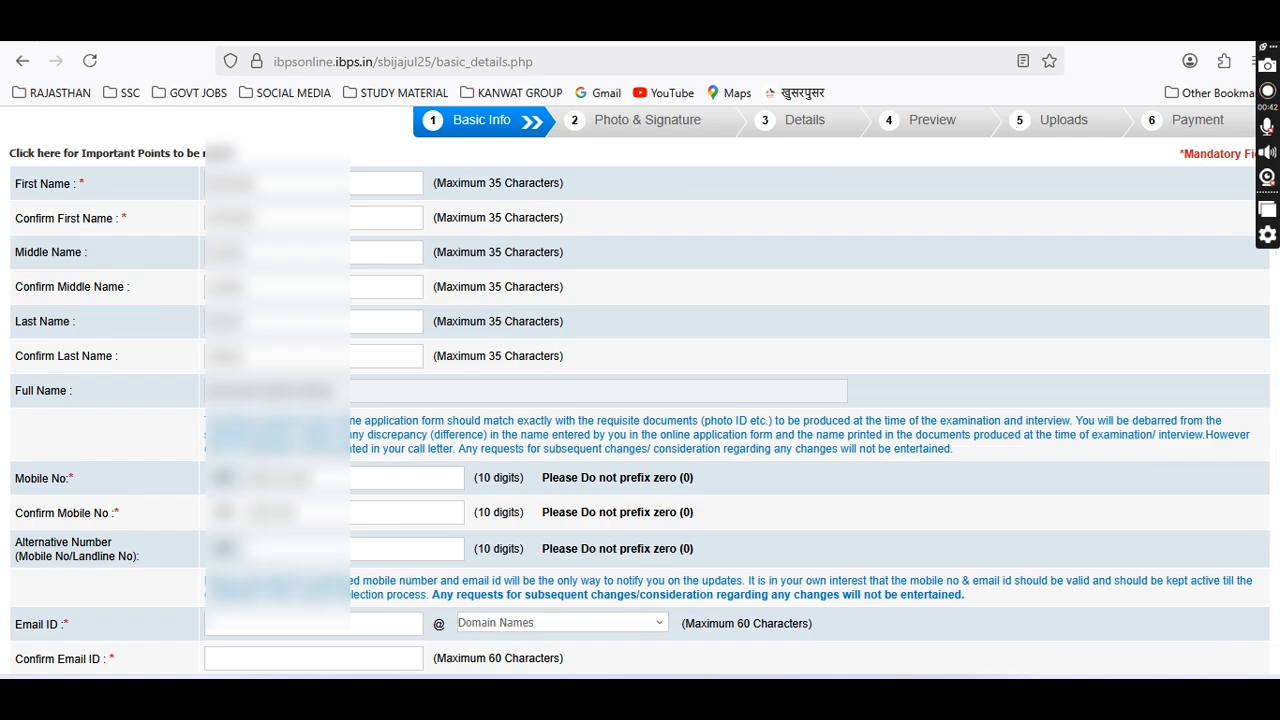
type("4rahul12")
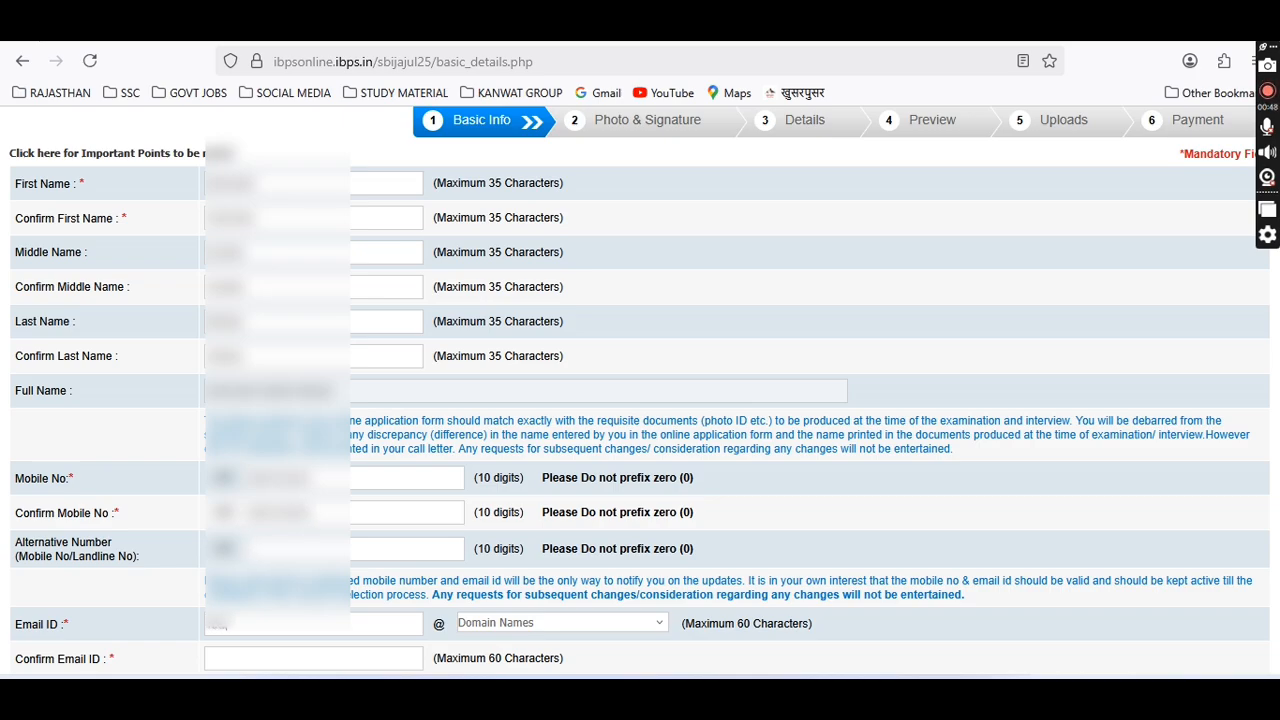
type("group2001")
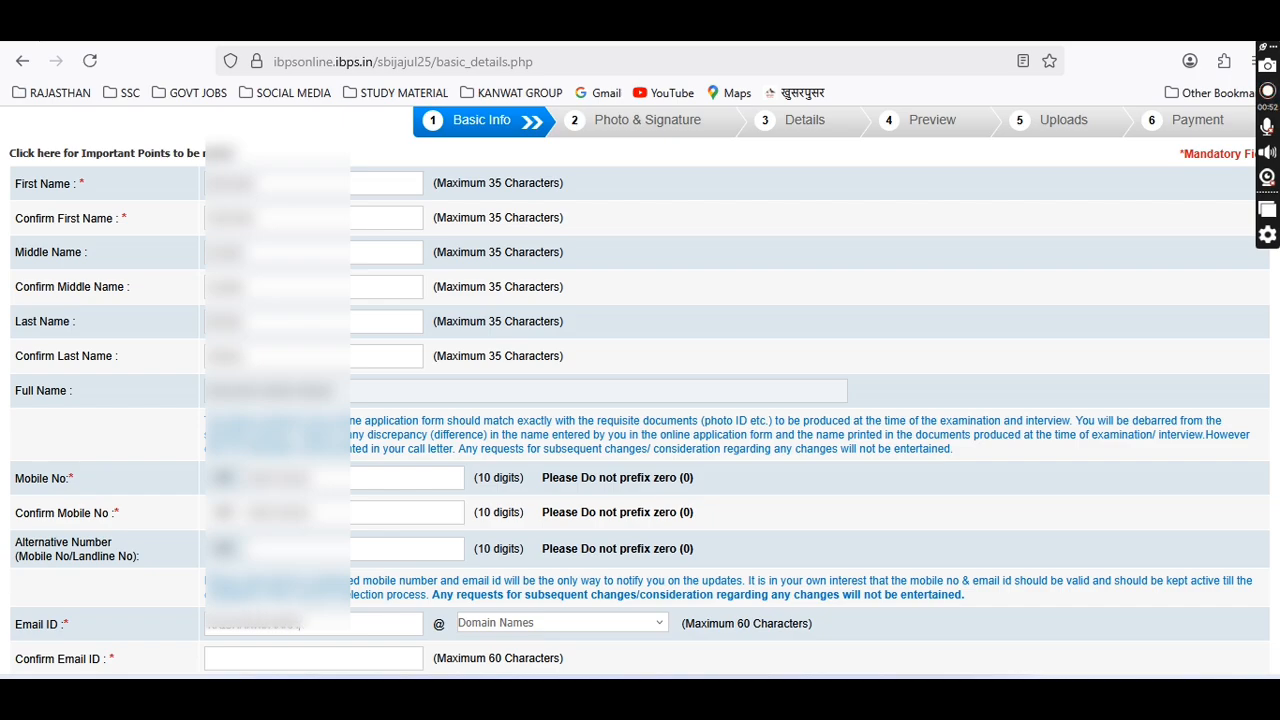
type("raj")
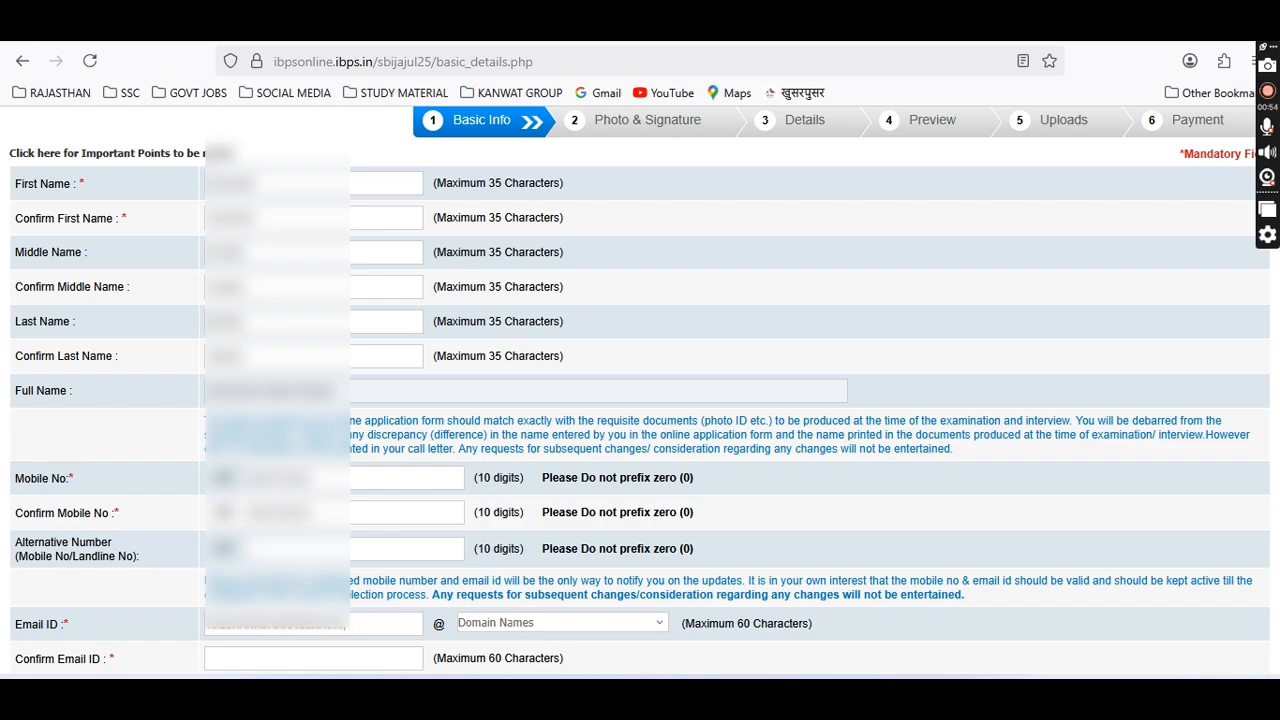
left_click(515, 623)
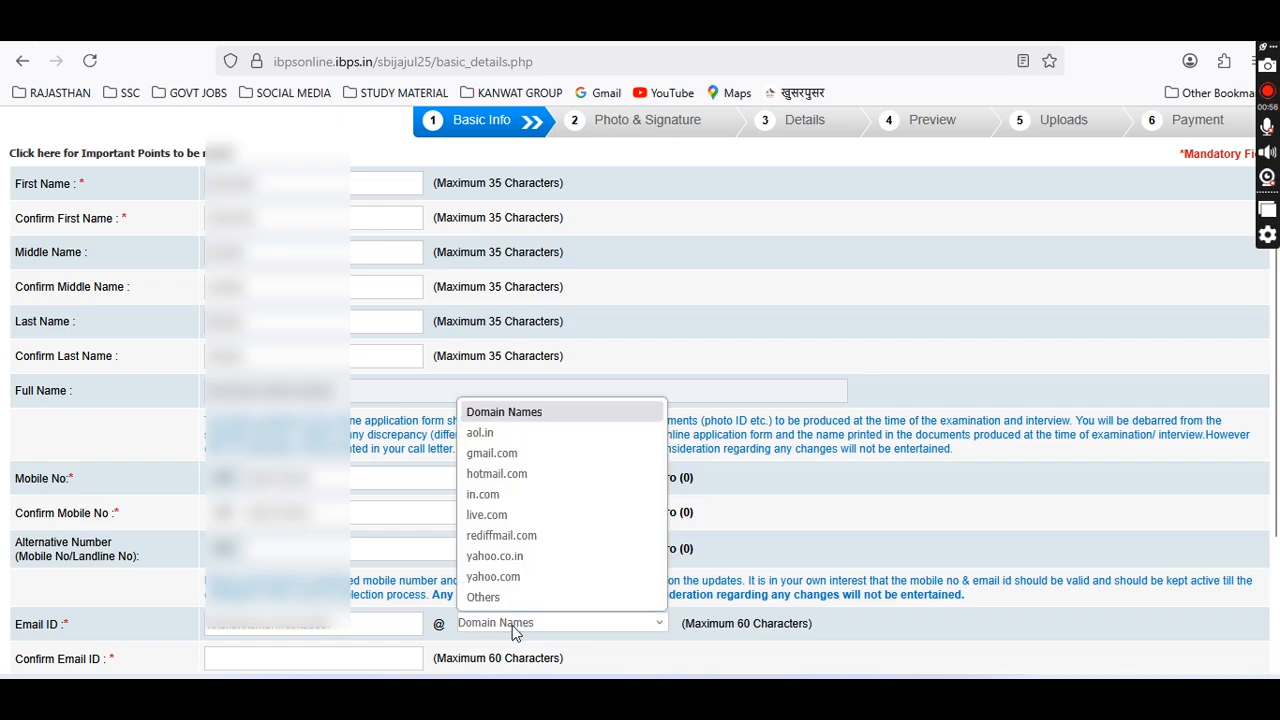
left_click(517, 453)
scroll(510, 465, "down", 3)
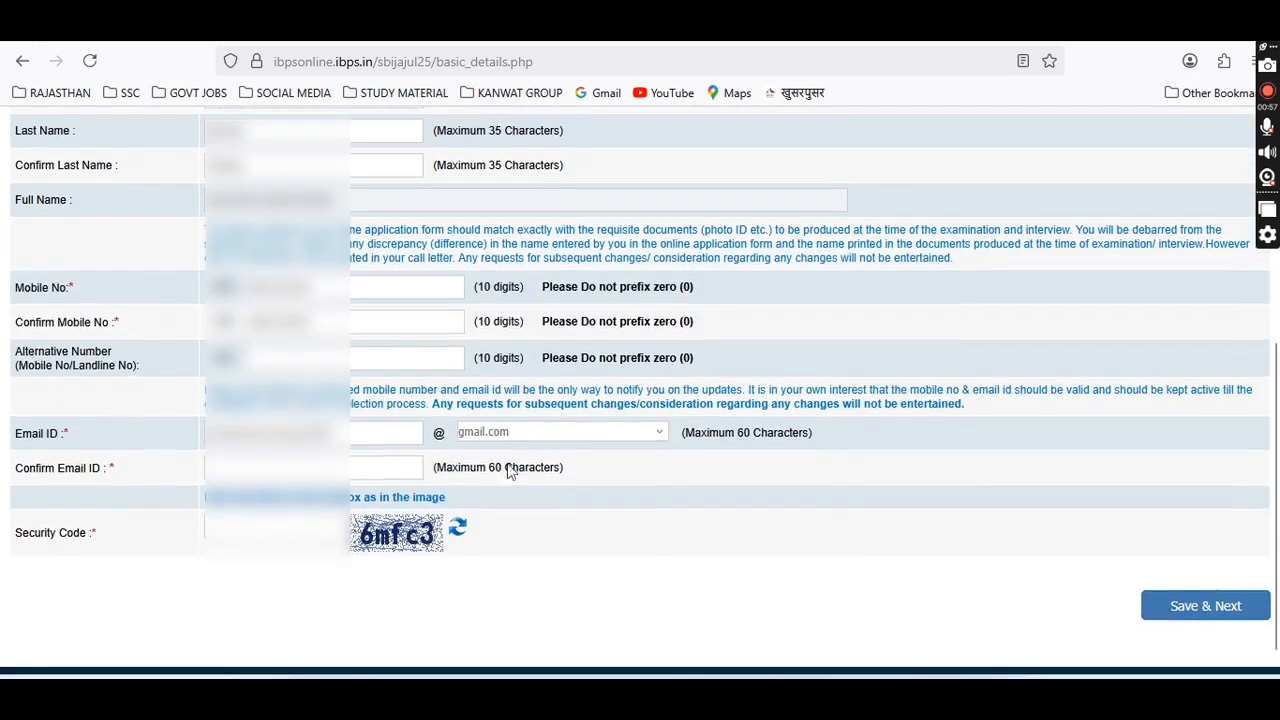
Enter the confirmation e-mail address, correcting the mistyped characters.
left_click(382, 467)
type("rajendra")
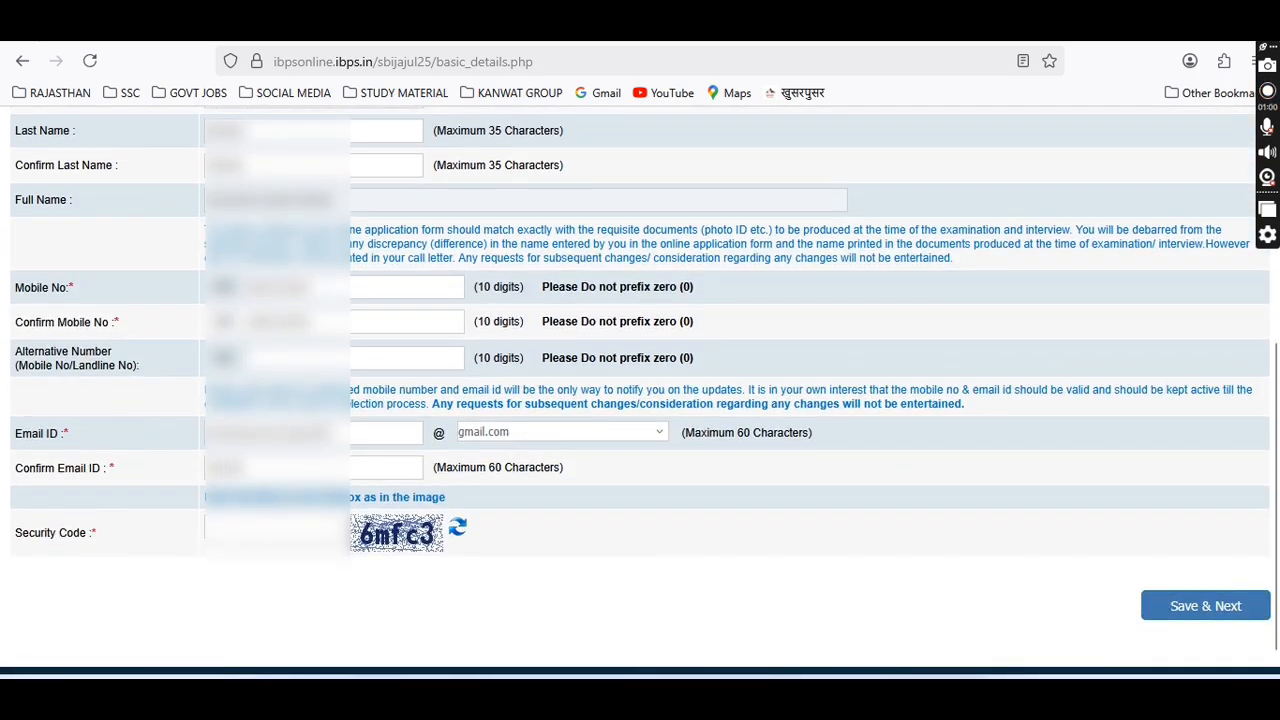
key("BackSpace")
key("BackSpace")
key("BackSpace")
key("BackSpace")
key("BackSpace")
key("BackSpace")
key("BackSpace")
key("BackSpace")
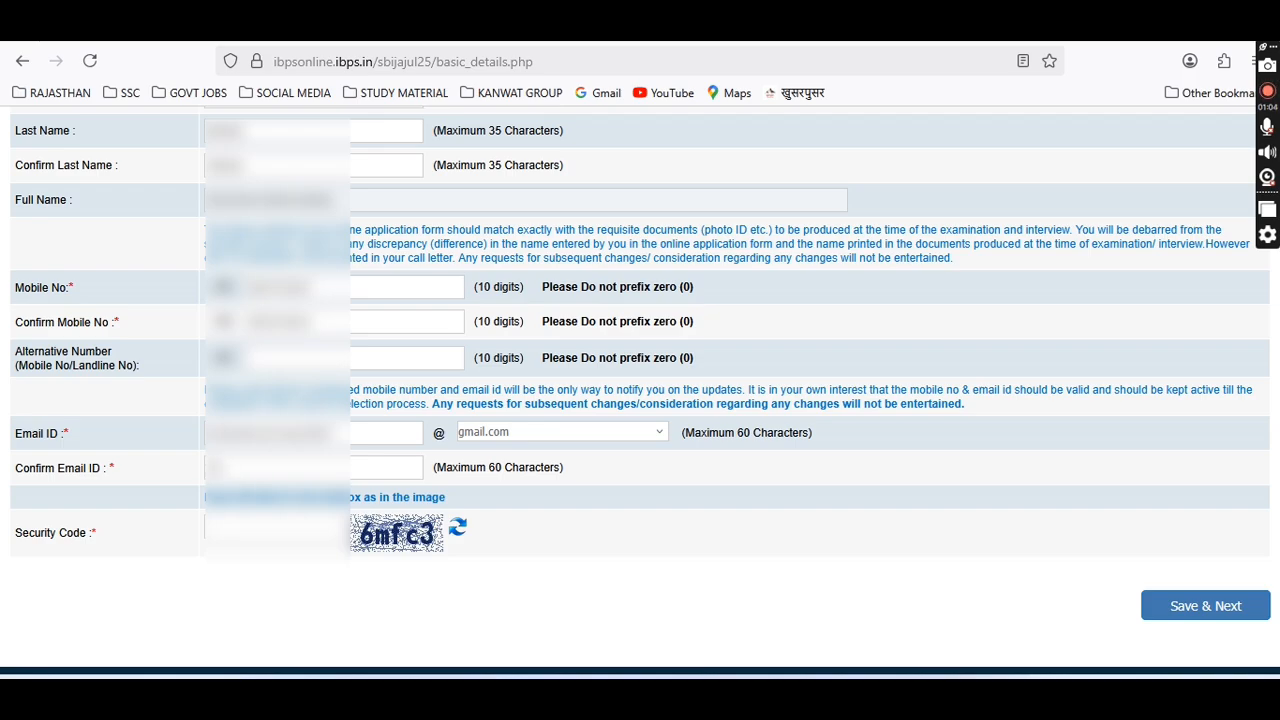
type("rajendr")
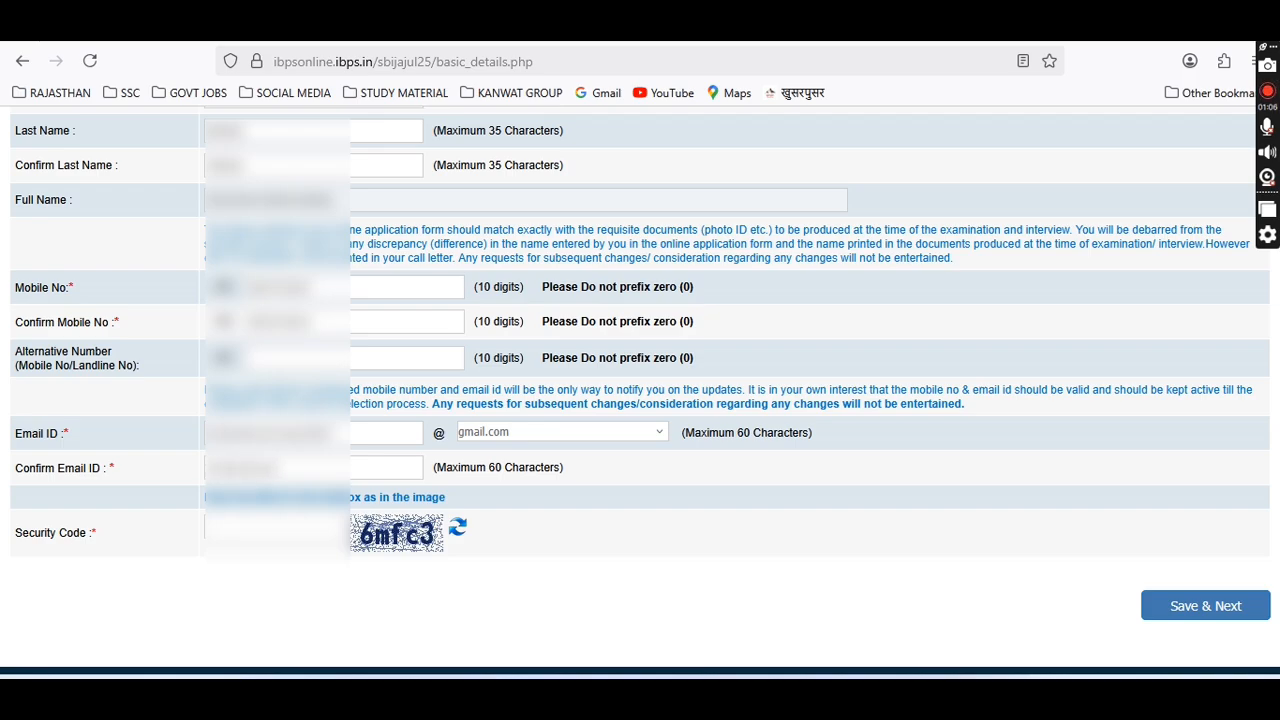
type("••••••••")
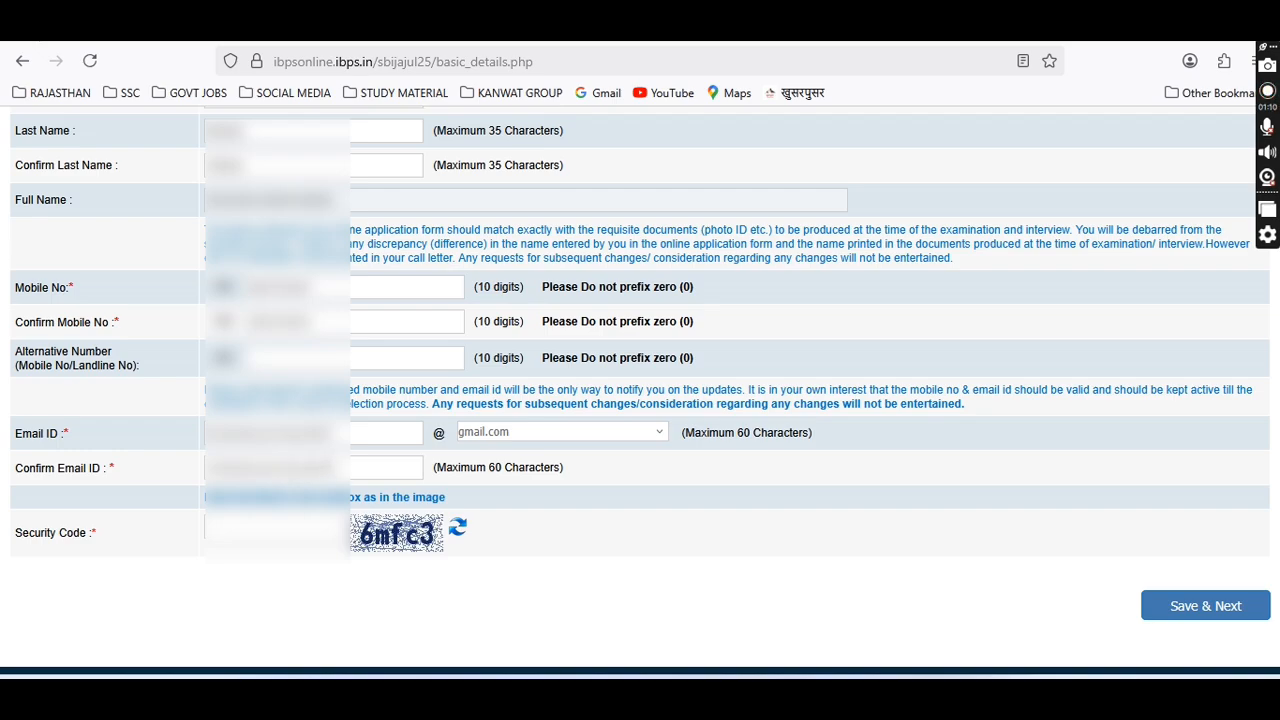
type("••msa")
key("BackSpace")
key("BackSpace")
key("BackSpace")
key("BackSpace")
type("ail.com")
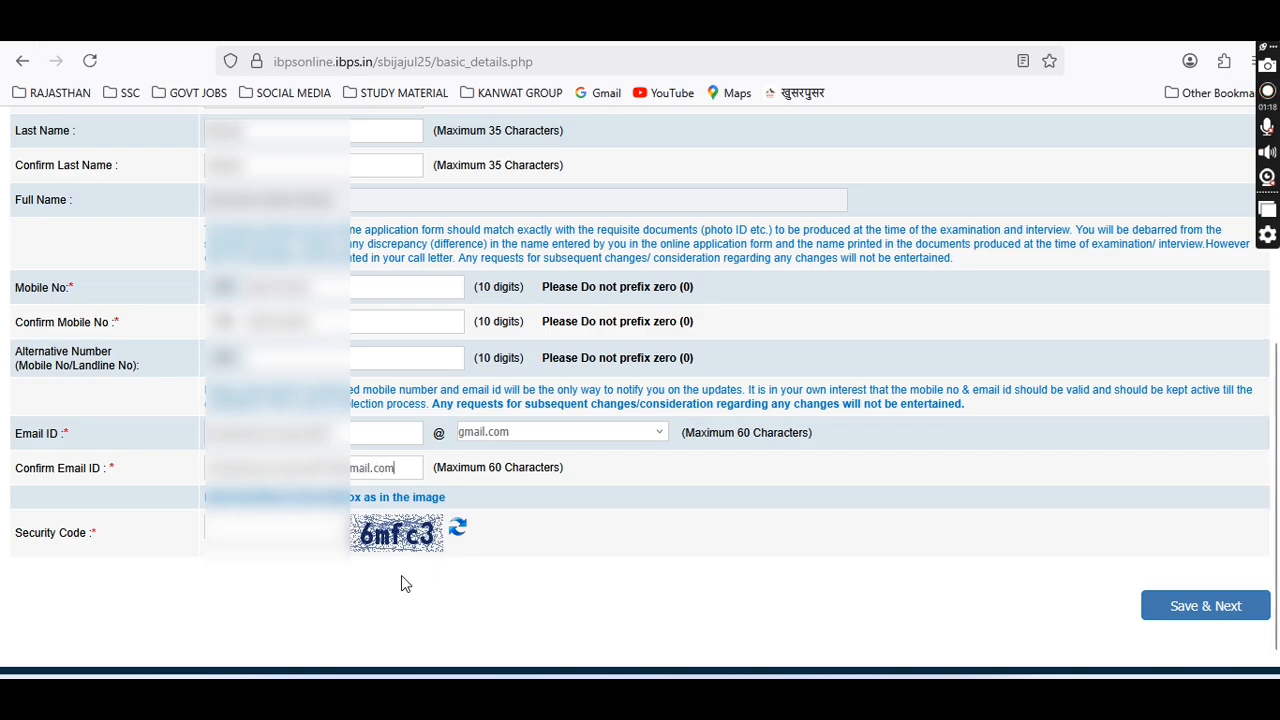
Enter the security code and save the basic details.
left_click(297, 521)
type("6")
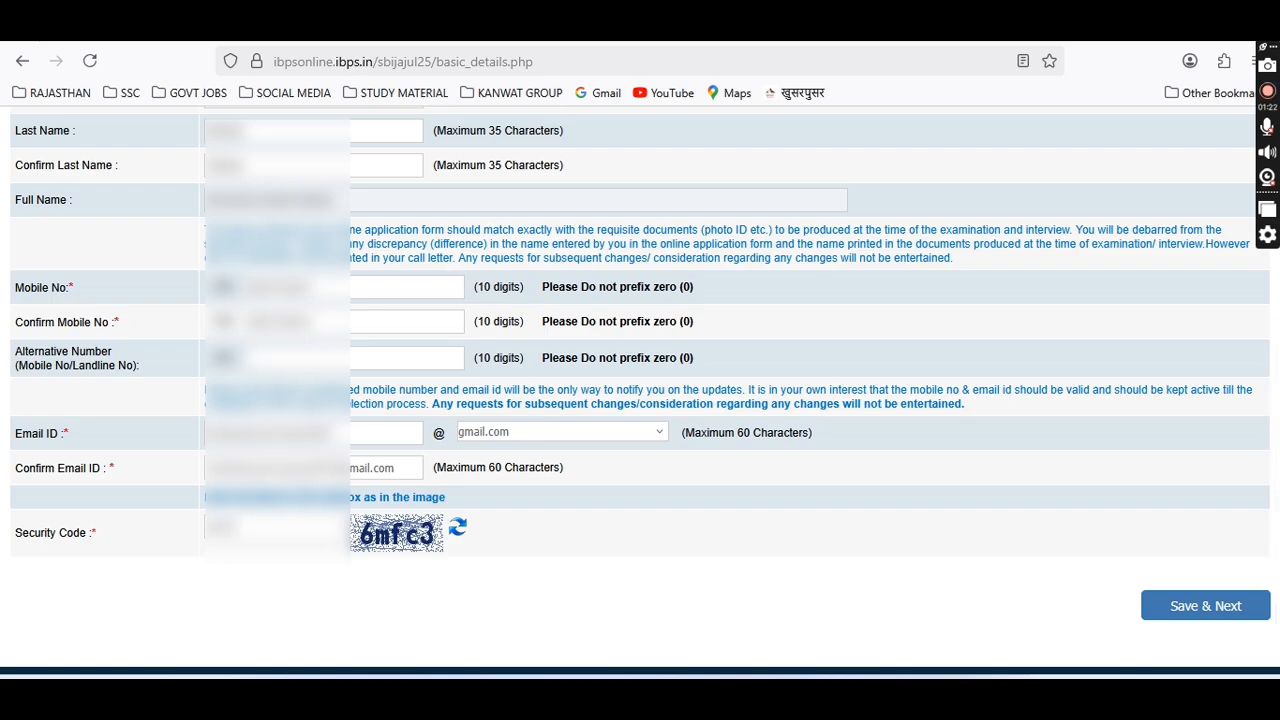
scroll(491, 418, "down", 1)
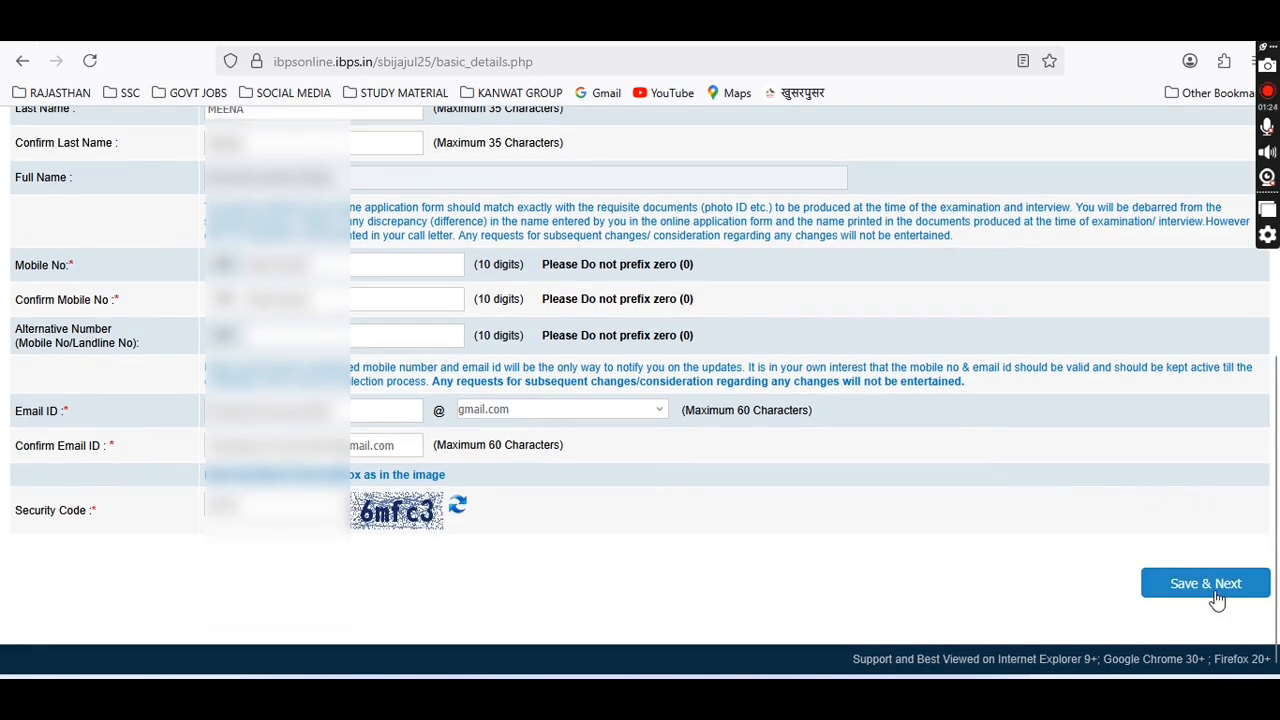
left_click(1212, 590)
Confirm the basic details submission and capture the candidate photo with the webcam.
left_click(704, 439)
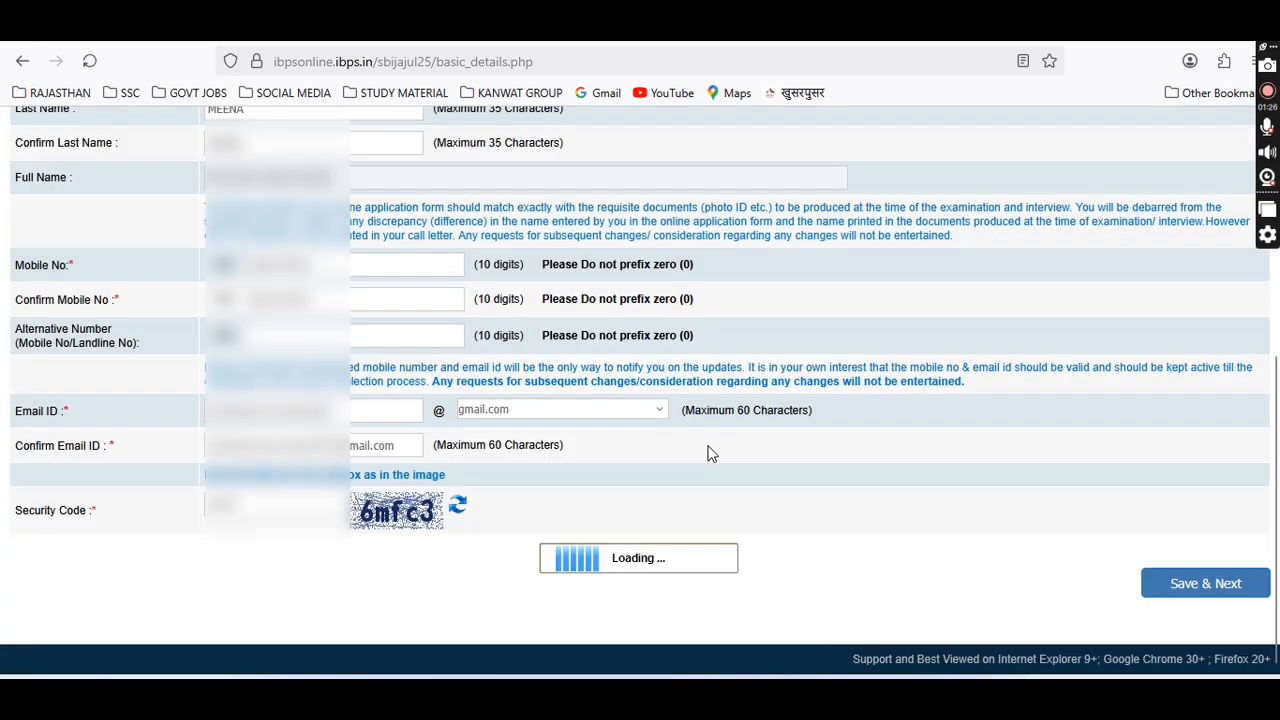
scroll(702, 452, "down", 2)
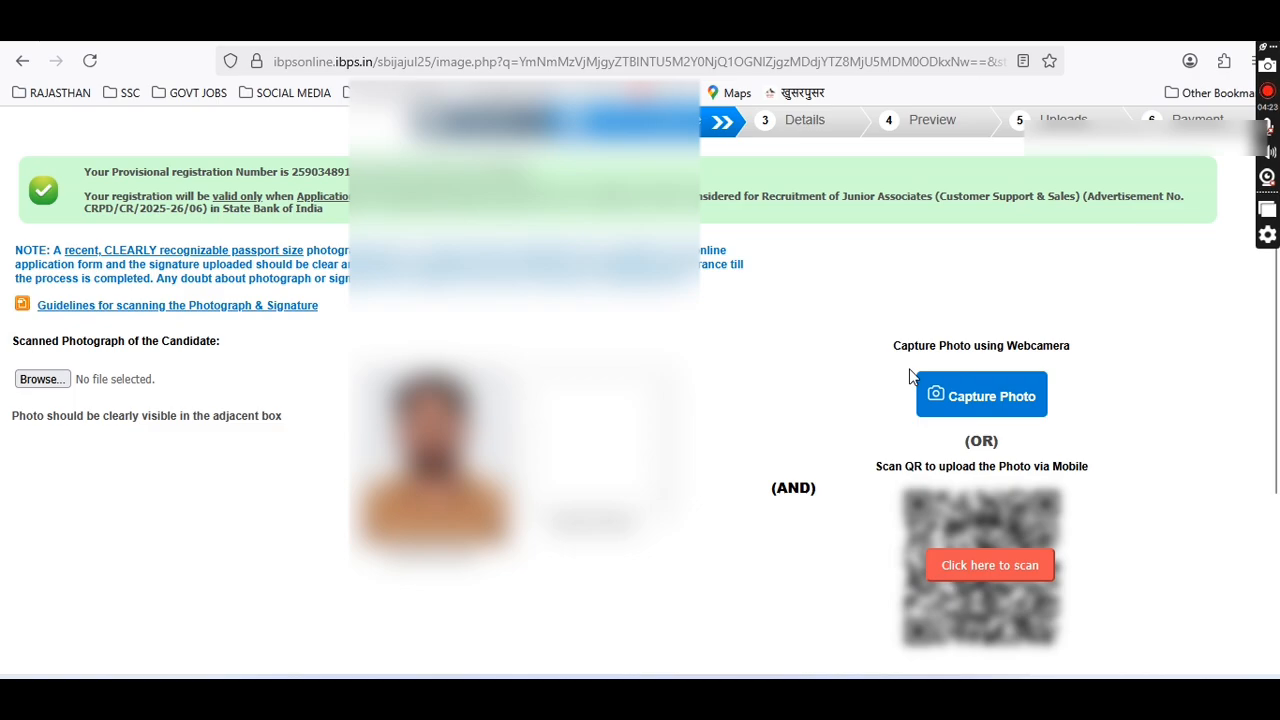
left_click(1025, 396)
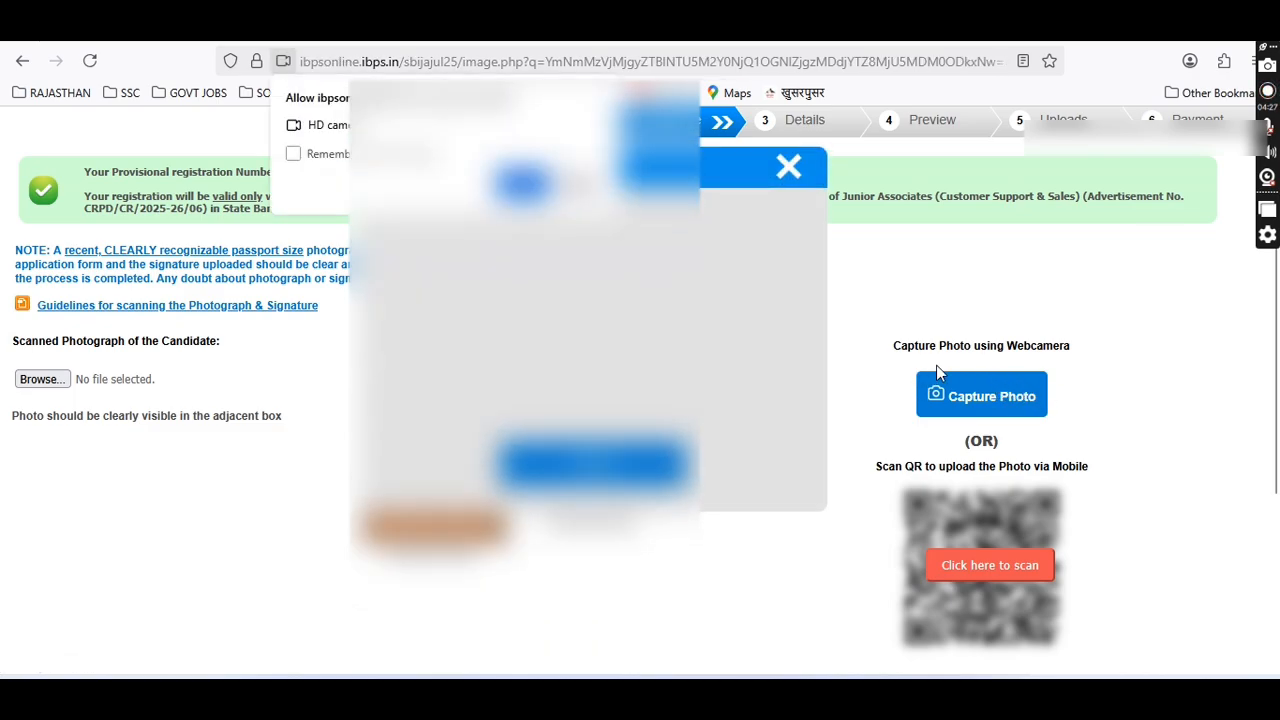
left_click(523, 185)
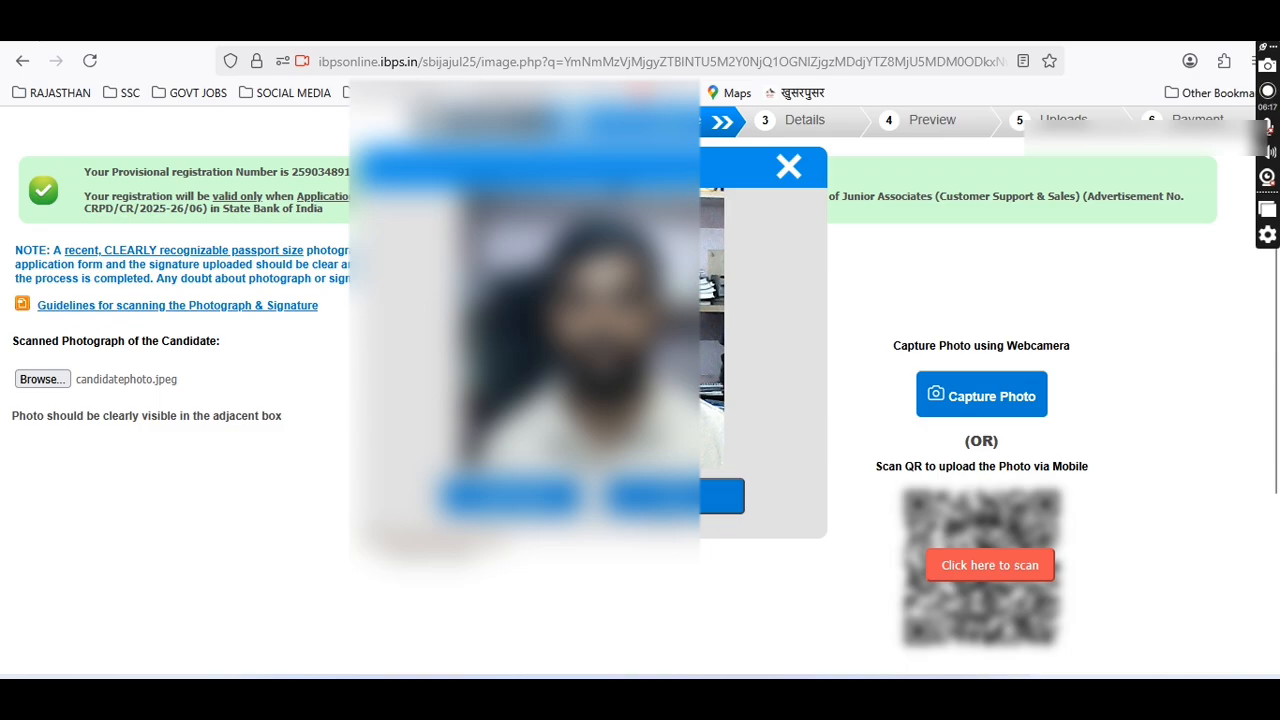
left_click(680, 495)
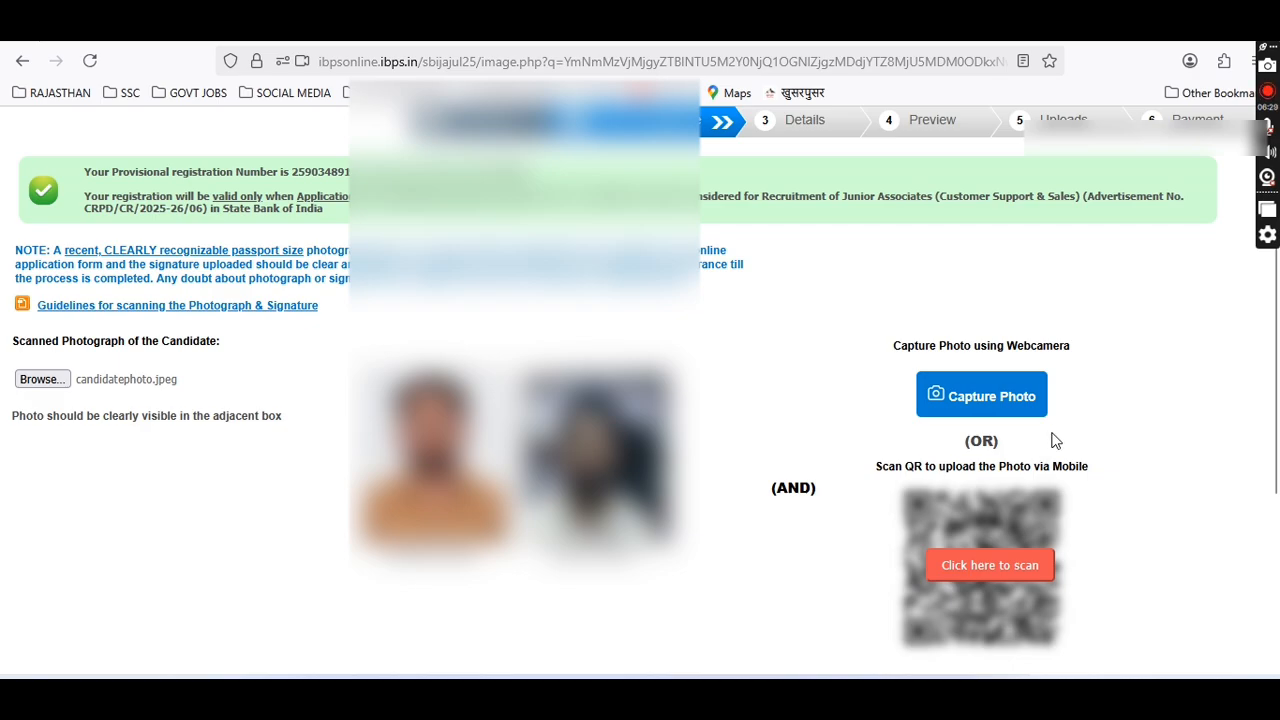
Tick the photo and signature validity declarations and proceed to the Details step.
scroll(1054, 445, "down", 2)
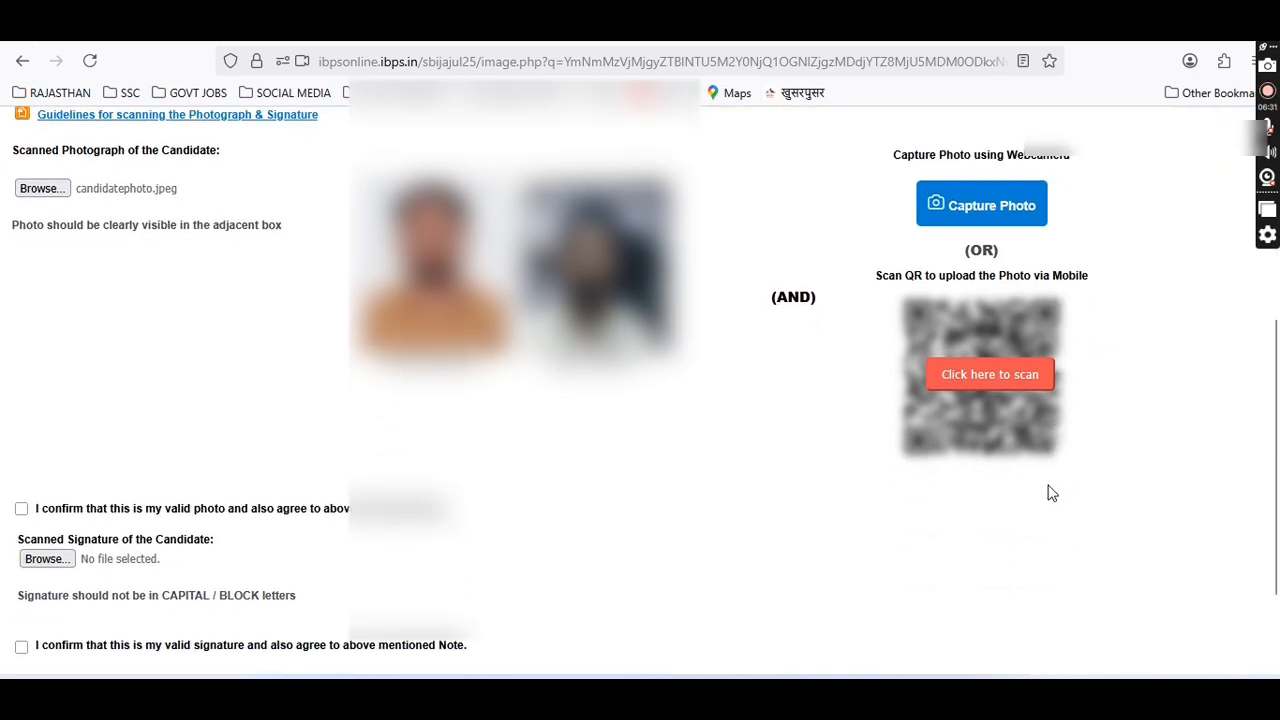
scroll(1050, 488, "up", 1)
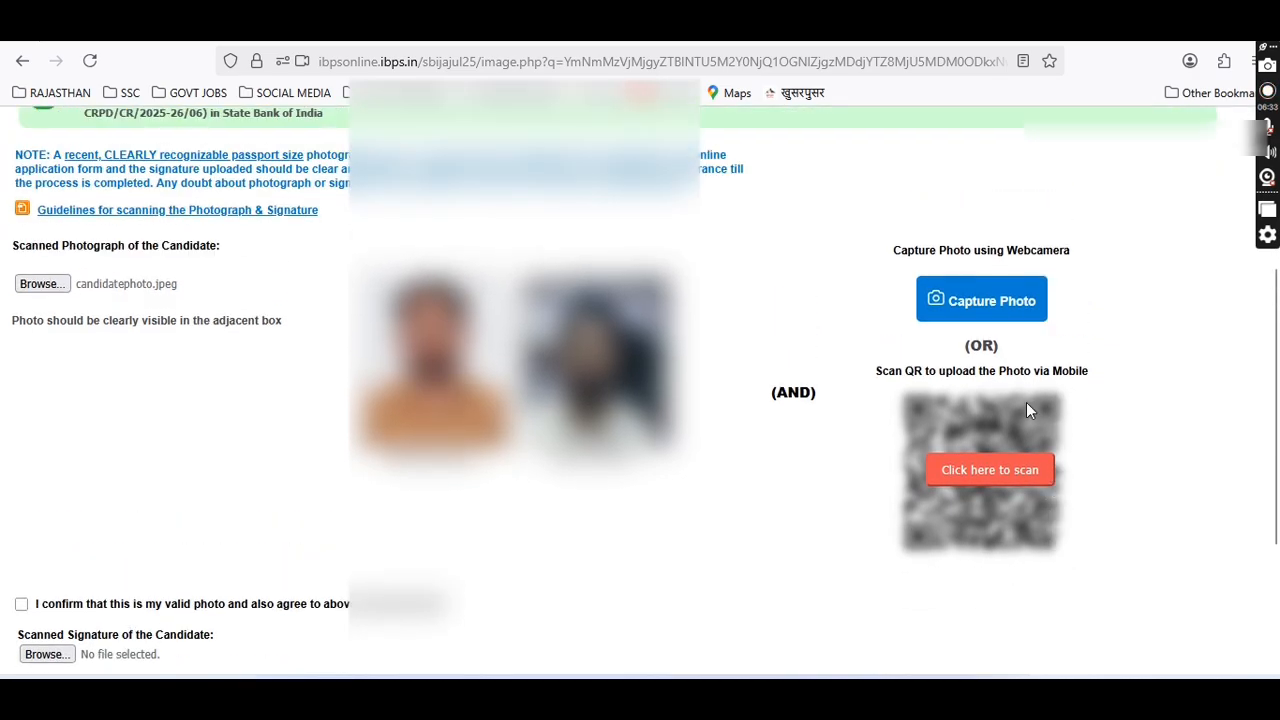
left_click(21, 604)
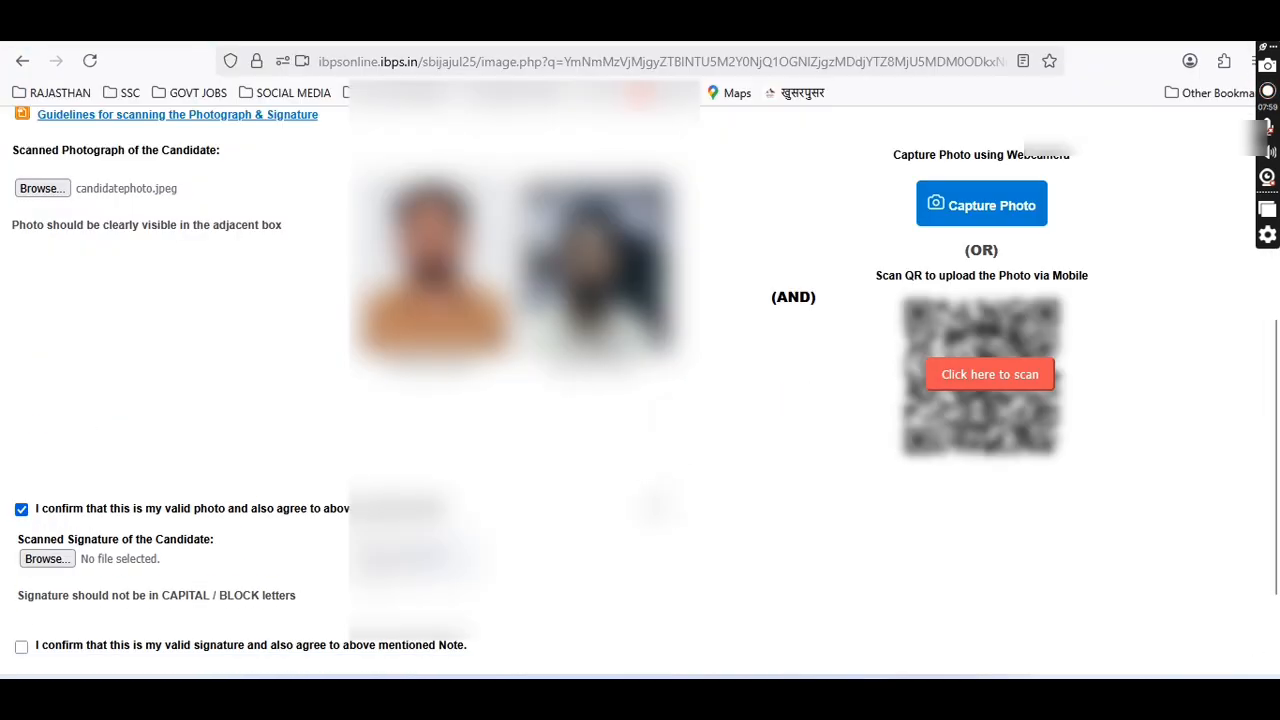
scroll(640, 400, "down", 1)
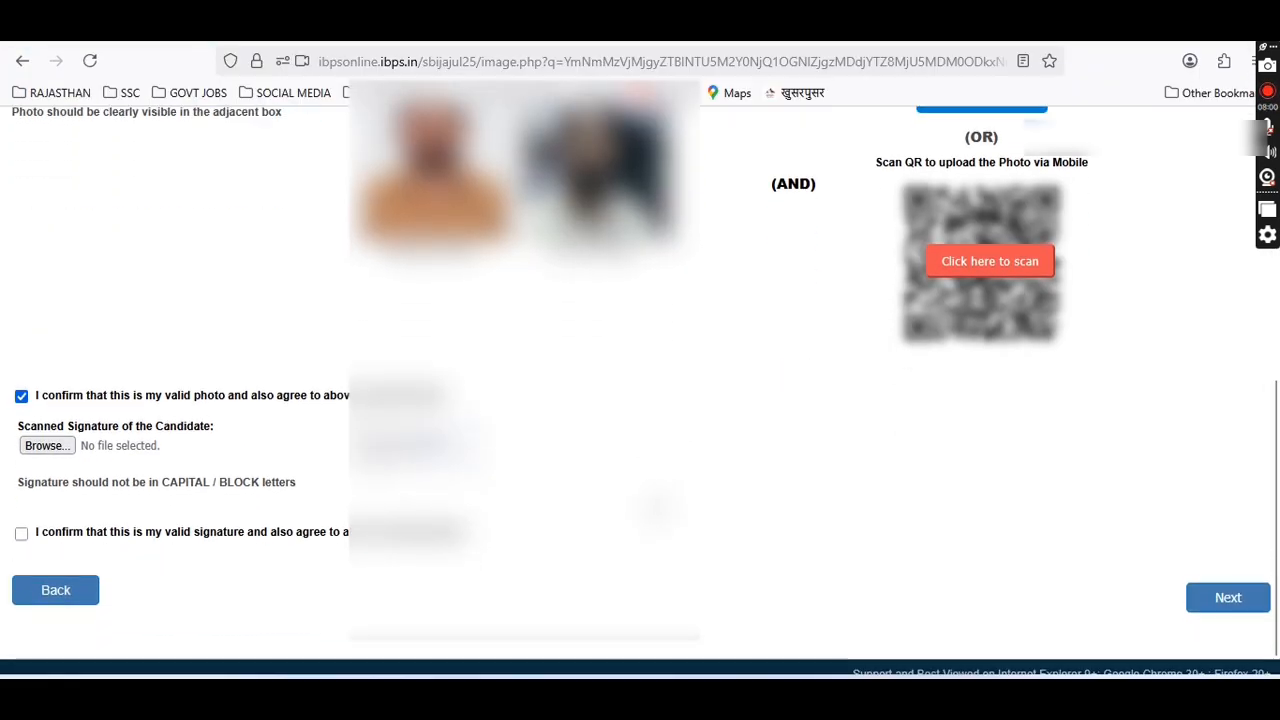
left_click(21, 518)
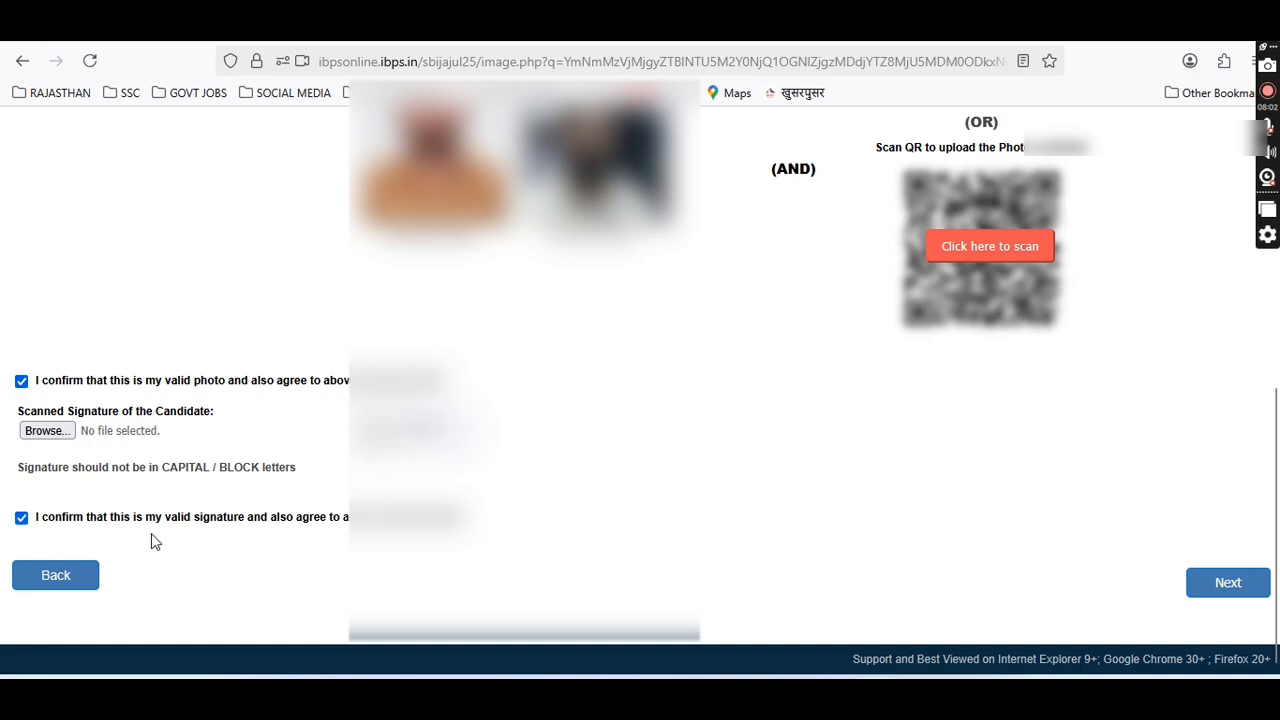
left_click(1232, 586)
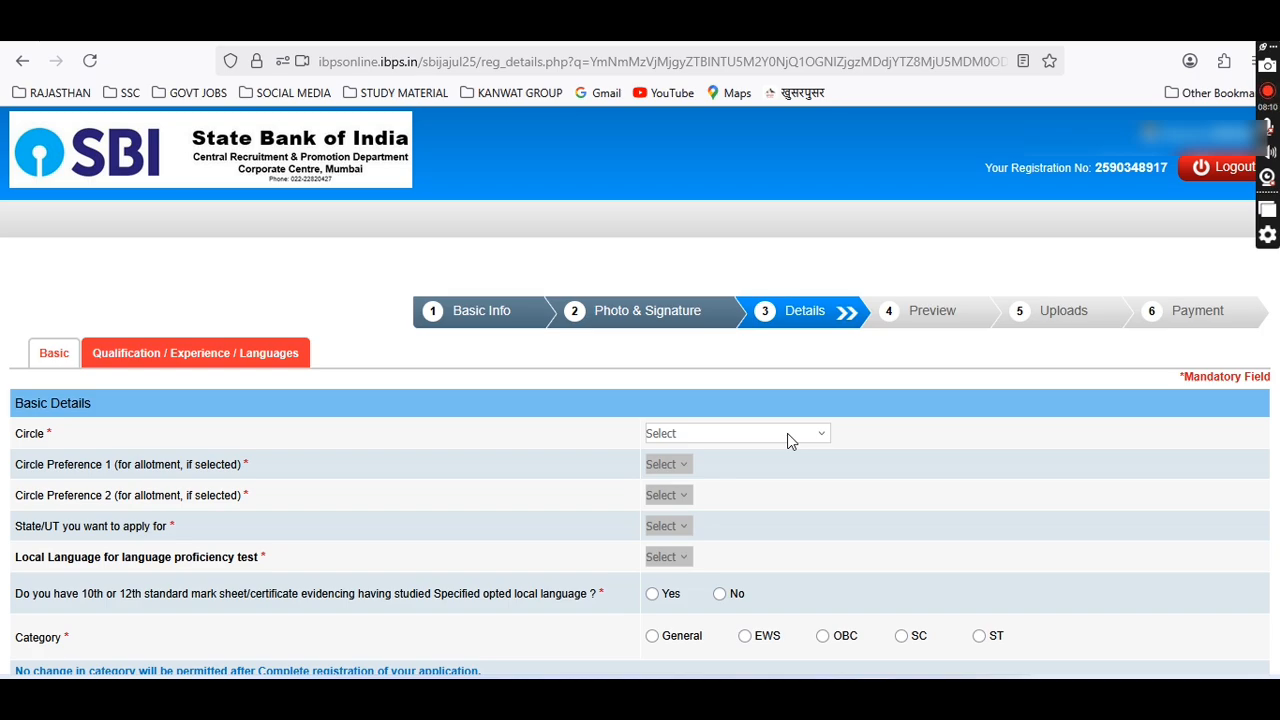
Choose JAIPUR as the circle and RAJASTHAN as the state to apply for.
left_click(787, 433)
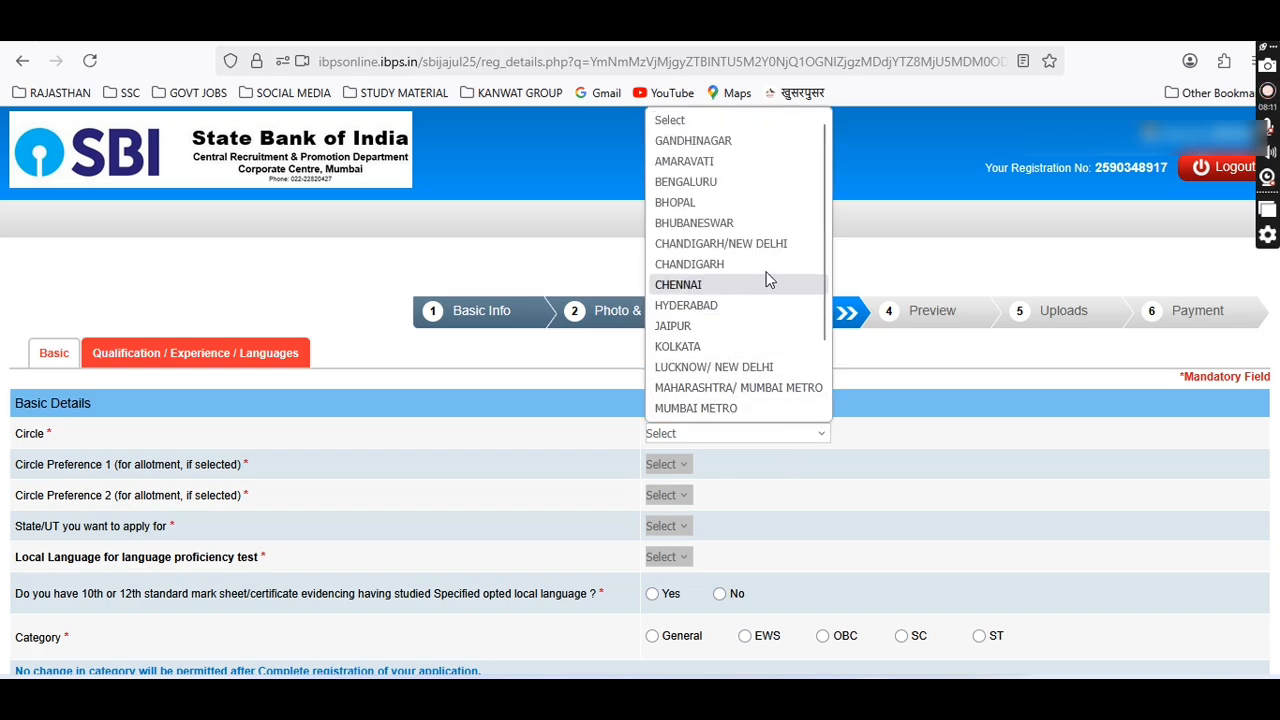
scroll(768, 277, "down", 1)
left_click(697, 246)
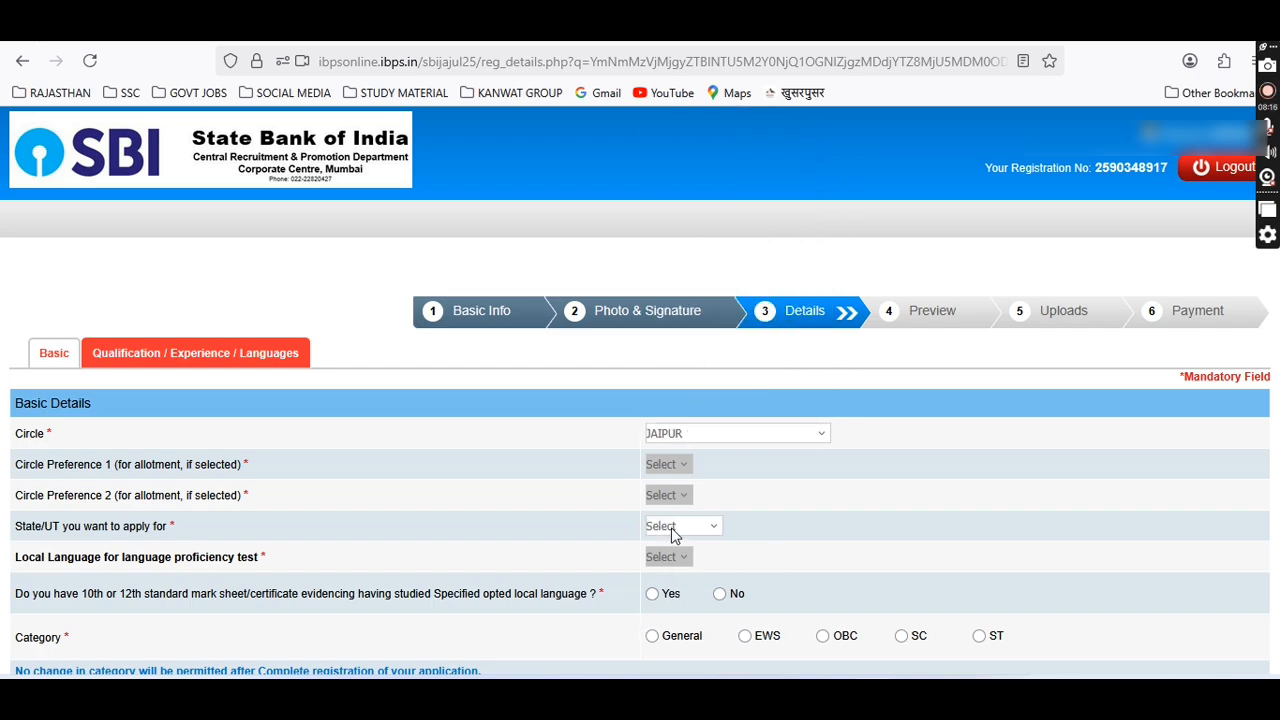
left_click(672, 530)
left_click(677, 572)
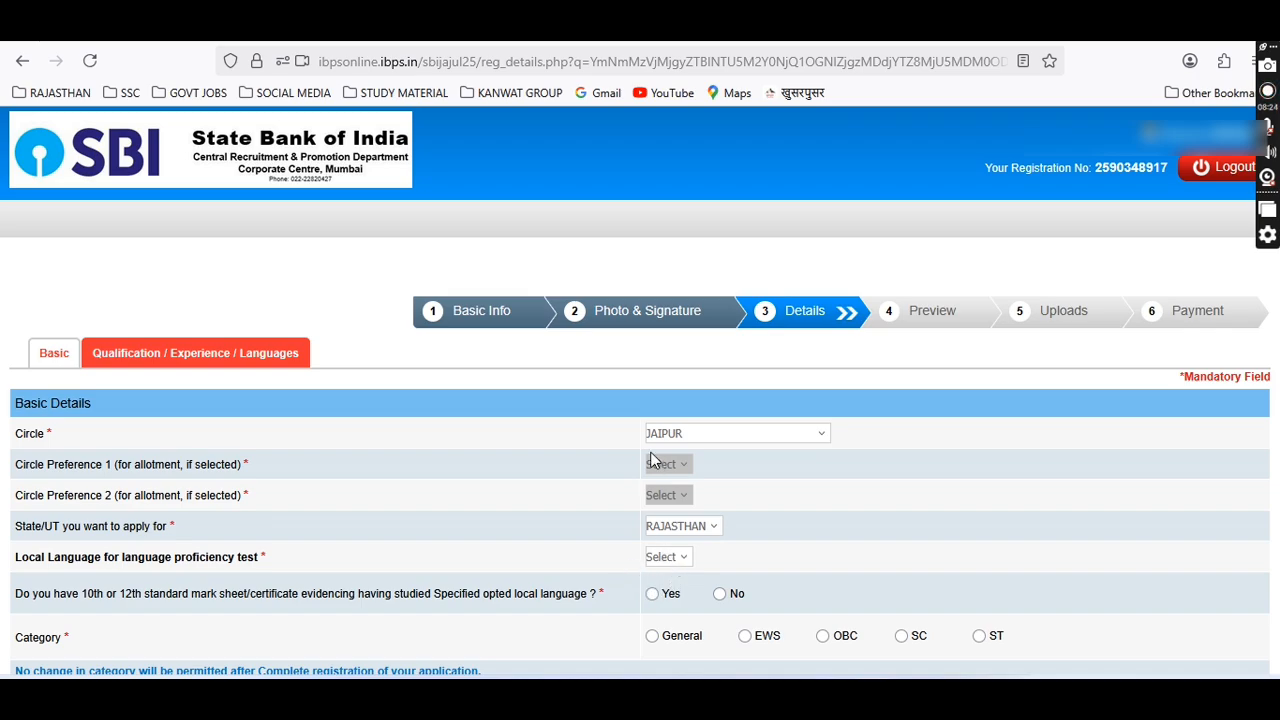
Set Hindi as local language, answer No to the certificate question, and choose category ST.
left_click(660, 560)
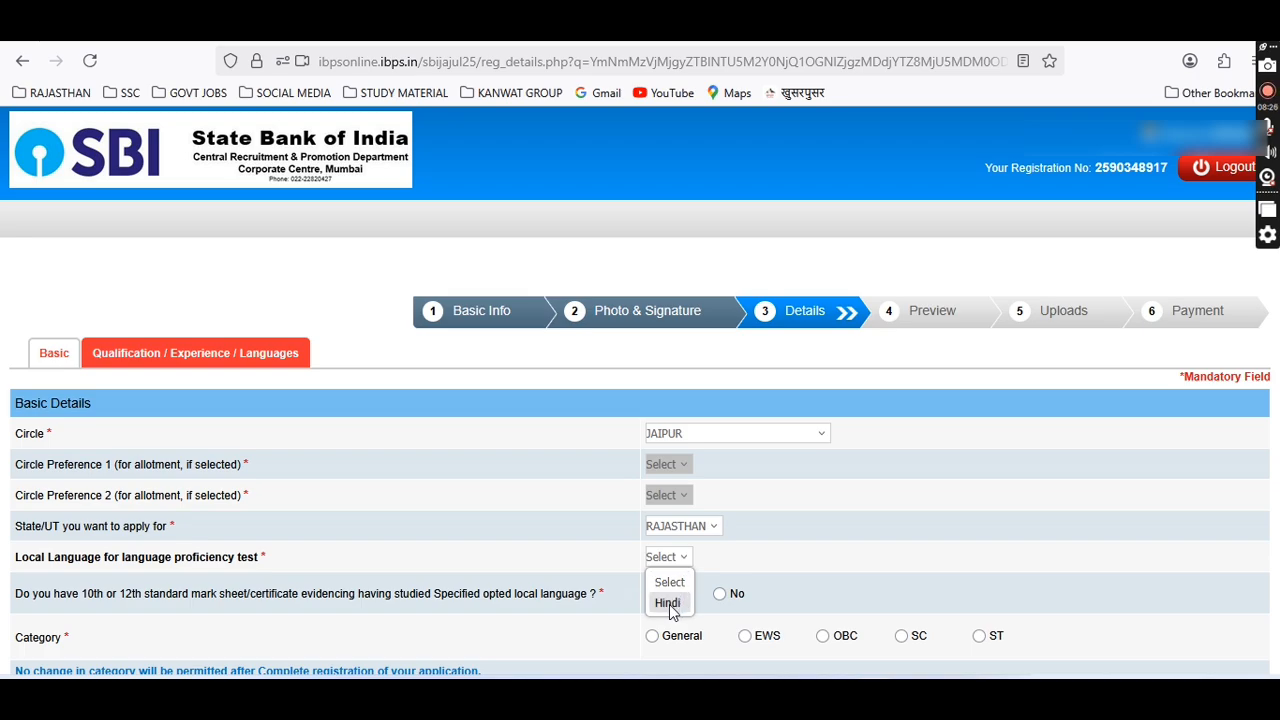
left_click(668, 604)
scroll(719, 569, "down", 1)
scroll(719, 569, "down", 1)
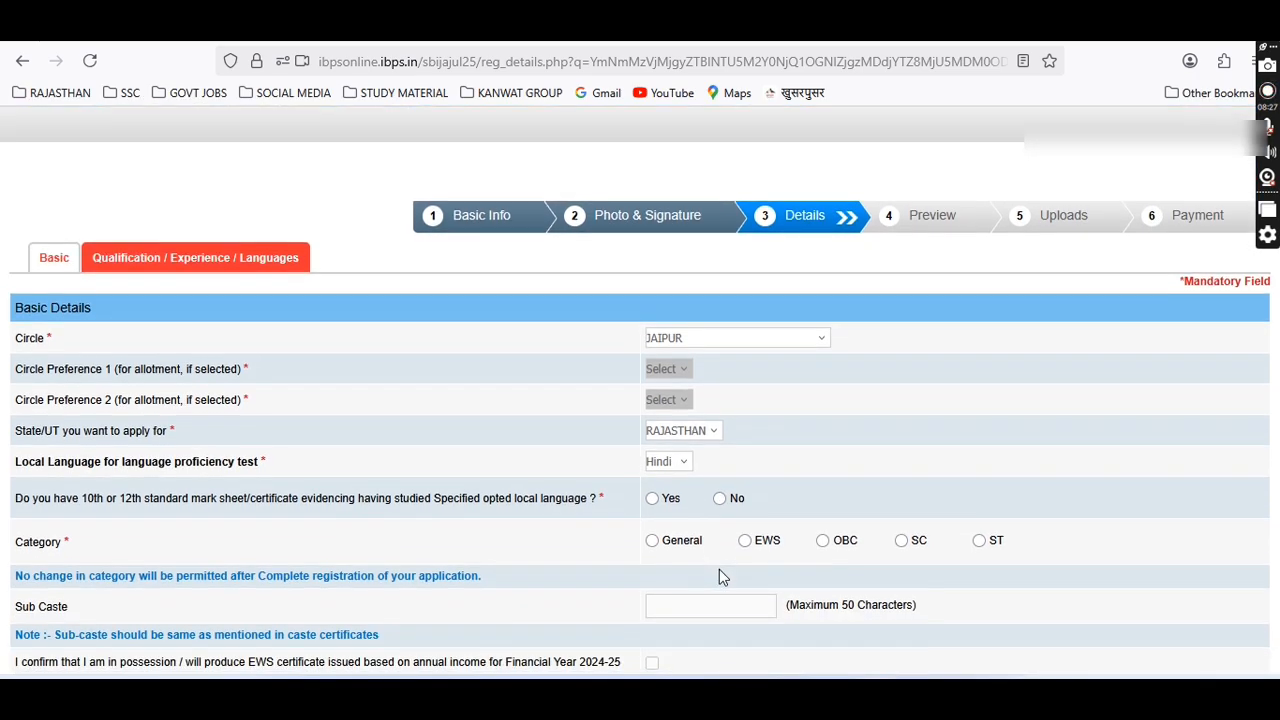
left_click(720, 498)
left_click(983, 544)
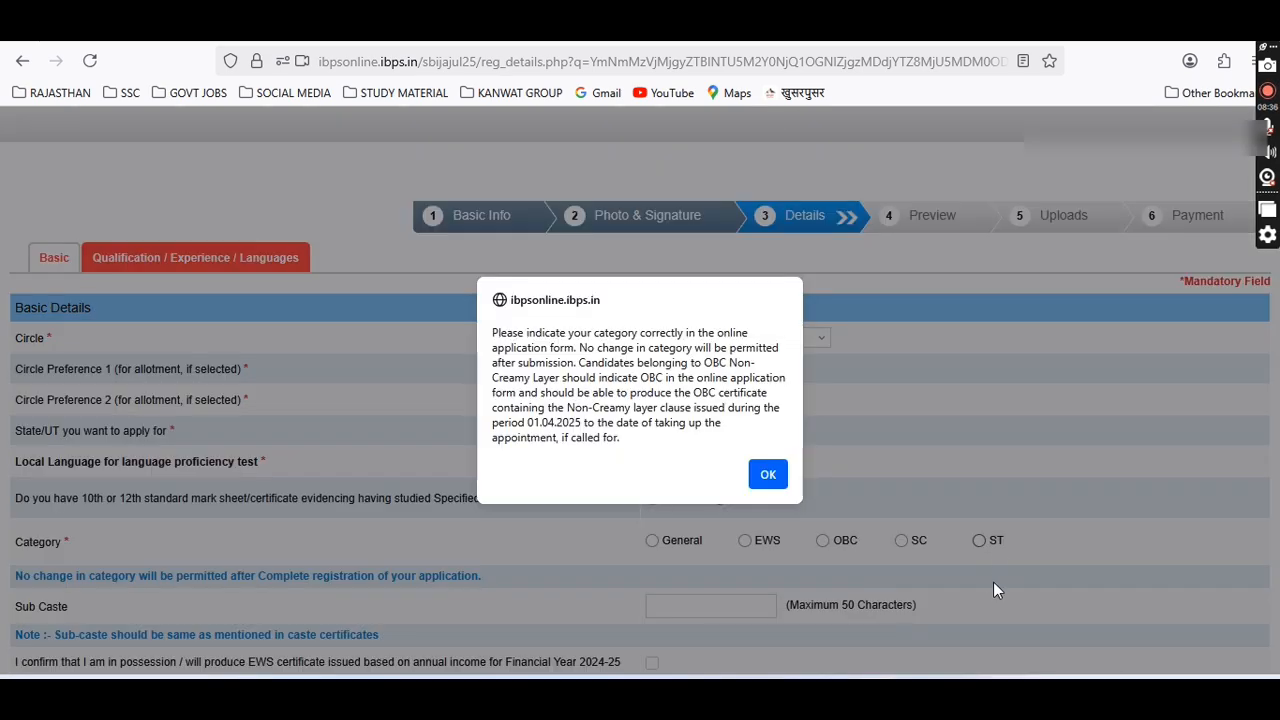
left_click(772, 476)
Enter sub caste MINA and answer No to apprentice, benchmark disability and writing-difficulty questions.
scroll(880, 550, "down", 2)
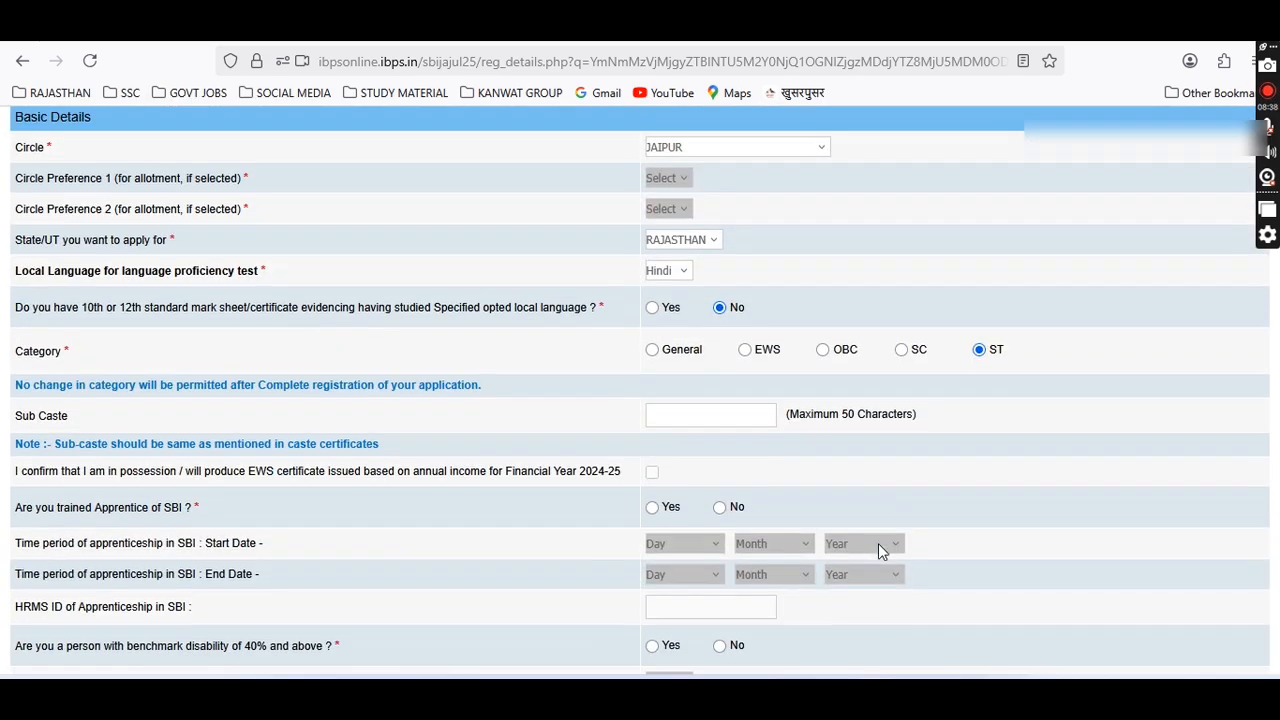
left_click(692, 410)
type("MINA")
scroll(720, 480, "down", 1)
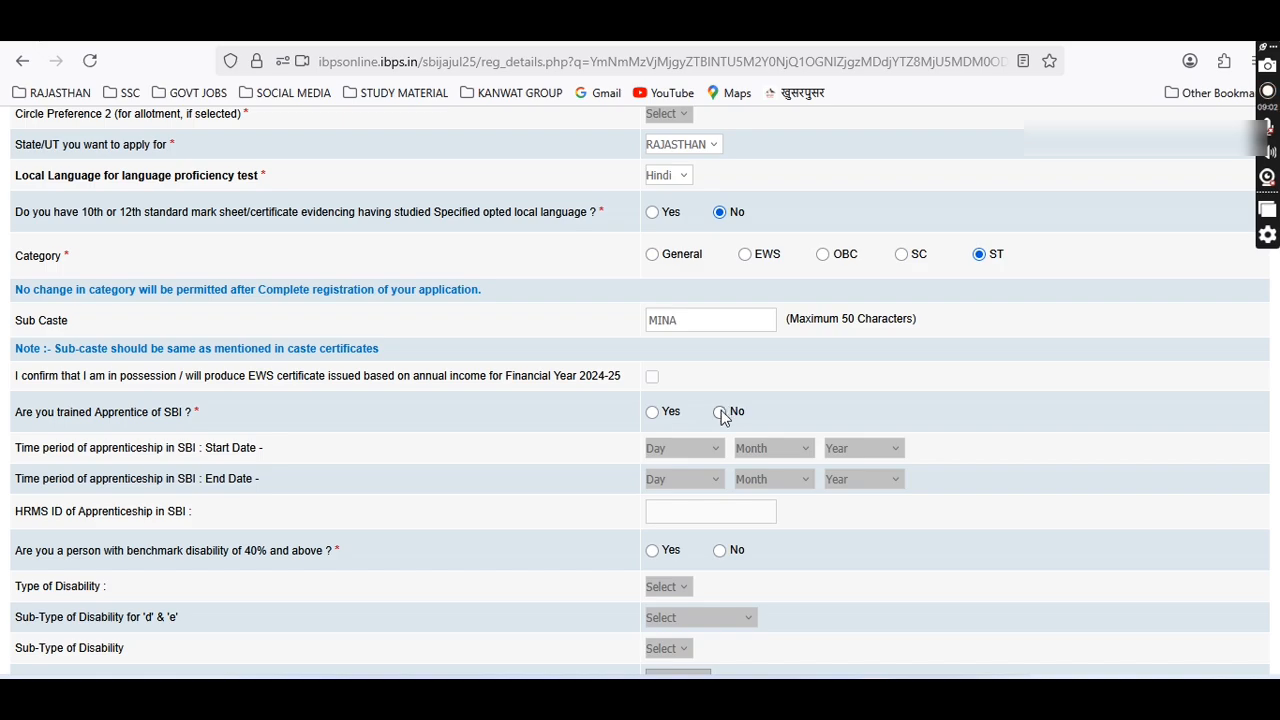
left_click(721, 411)
scroll(780, 490, "down", 2)
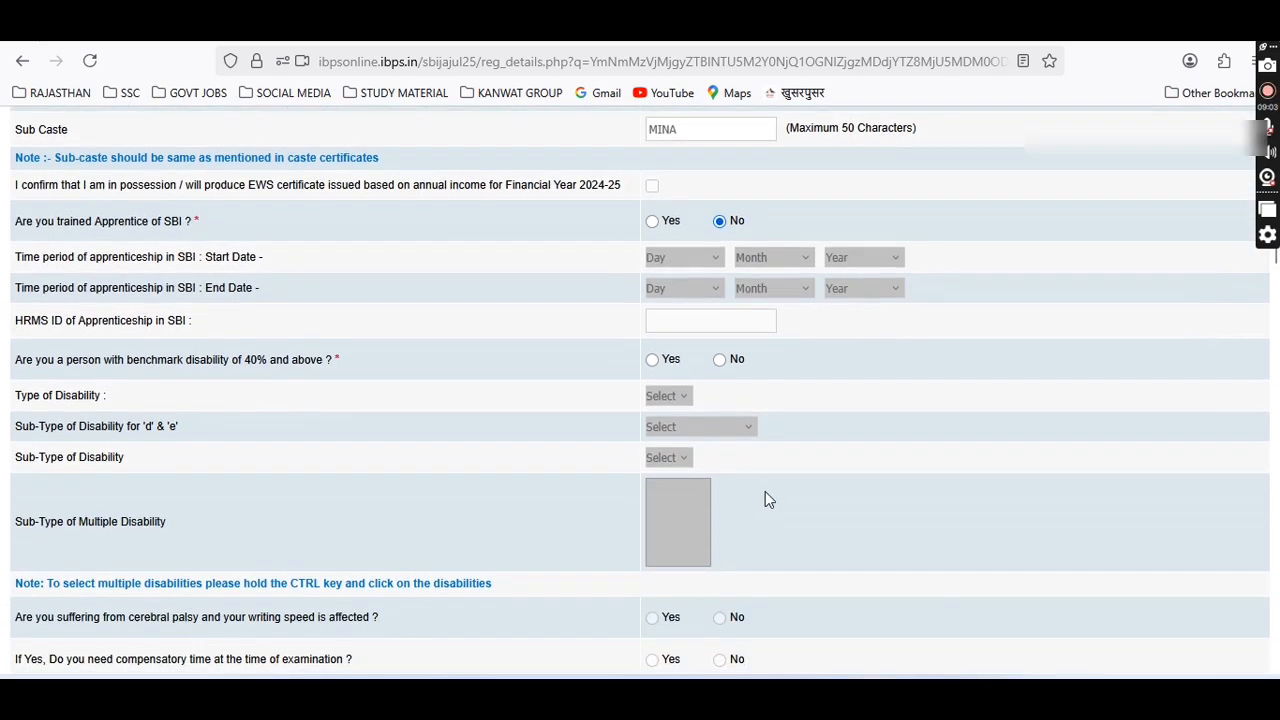
left_click(720, 360)
scroll(723, 368, "down", 2)
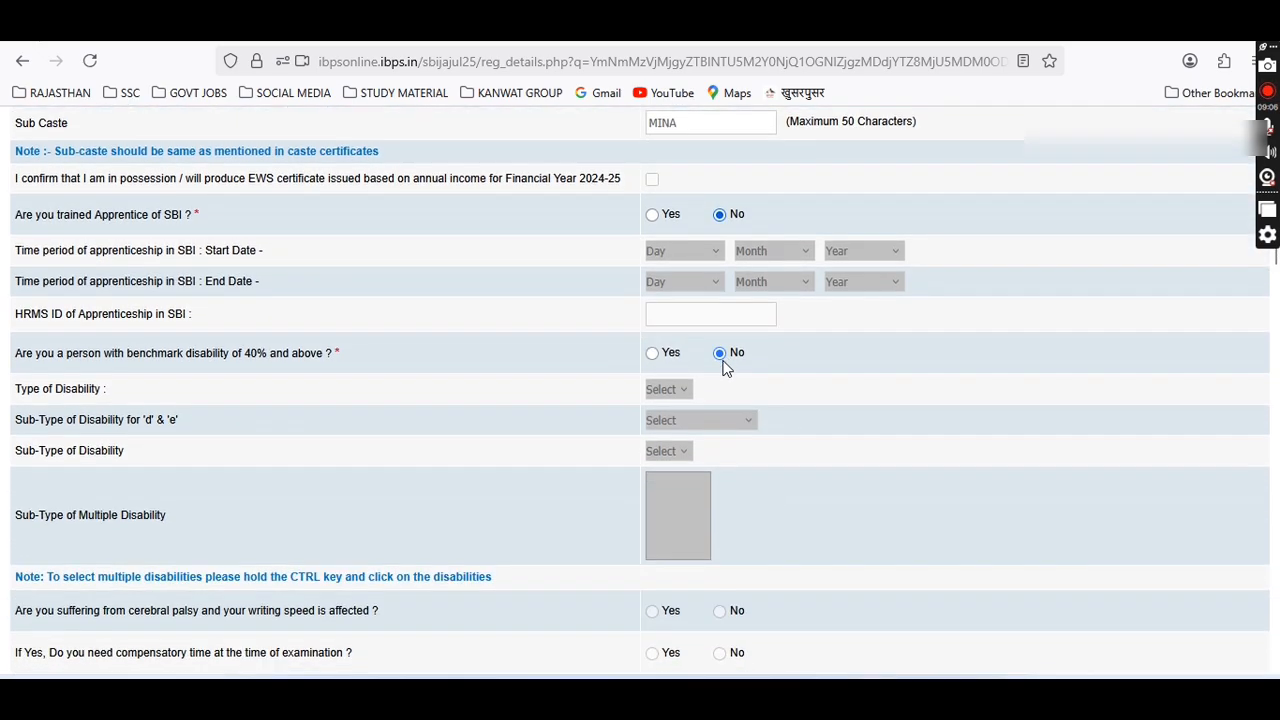
scroll(735, 530, "down", 2)
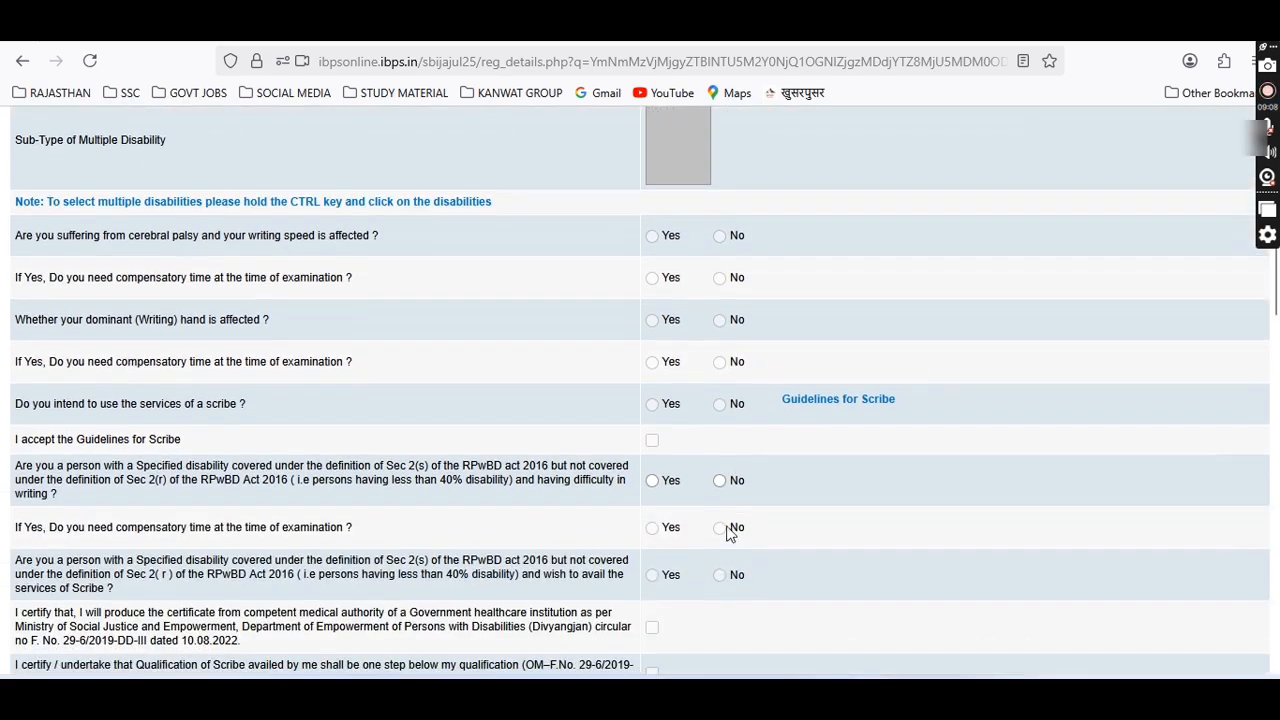
left_click(722, 480)
Pick Hindu religion and answer No to widow relaxation, ex-serviceman, disabled ex-serviceman and DXS dependent.
scroll(722, 479, "down", 1)
scroll(726, 485, "down", 1)
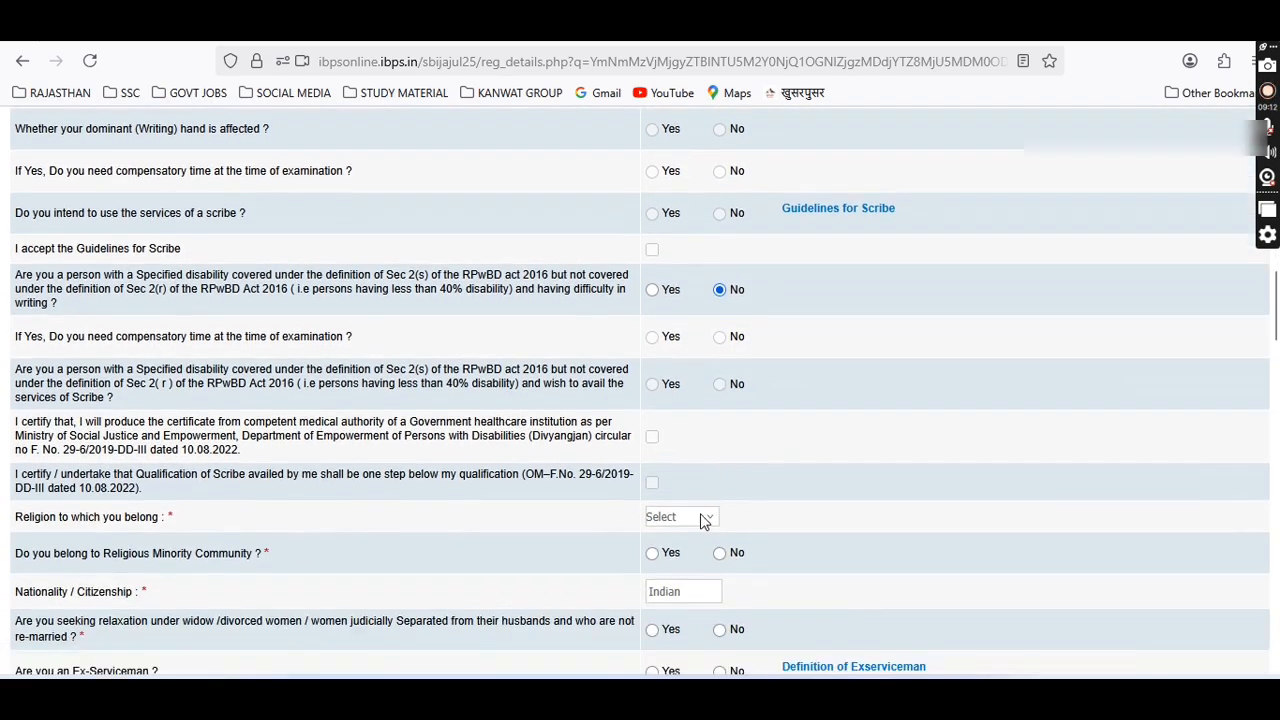
left_click(703, 517)
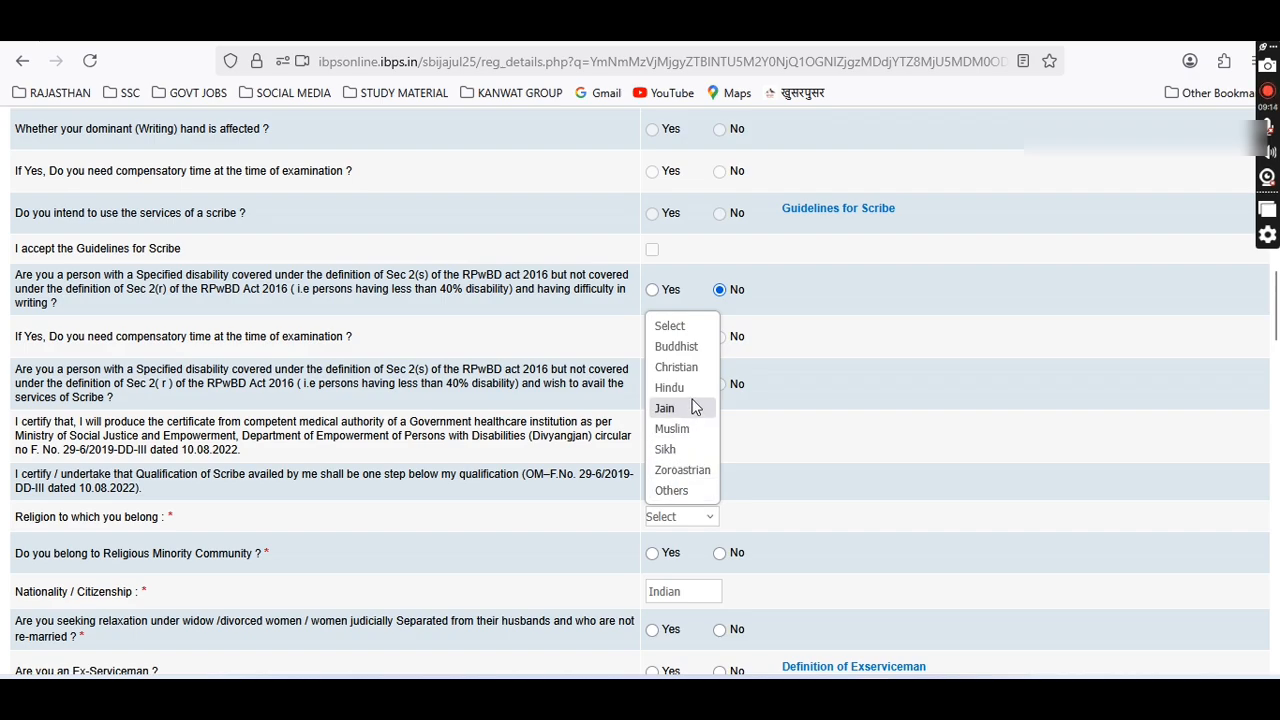
left_click(690, 384)
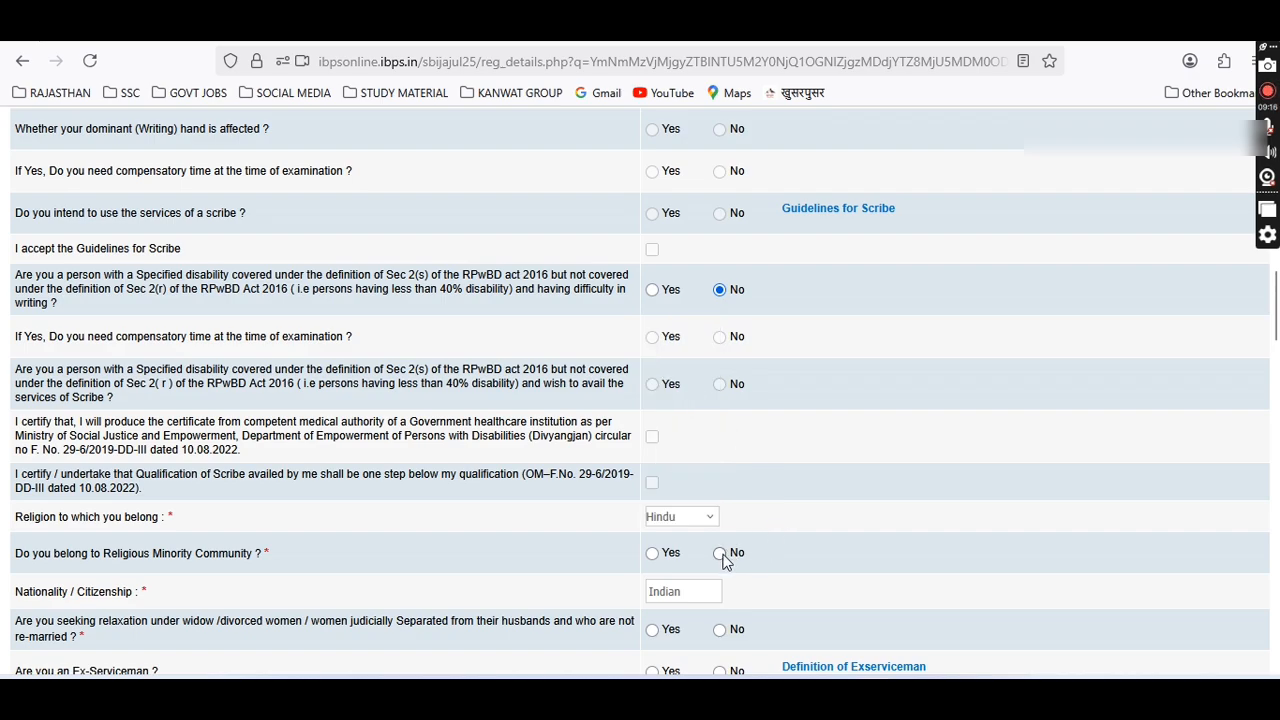
scroll(731, 547, "down", 3)
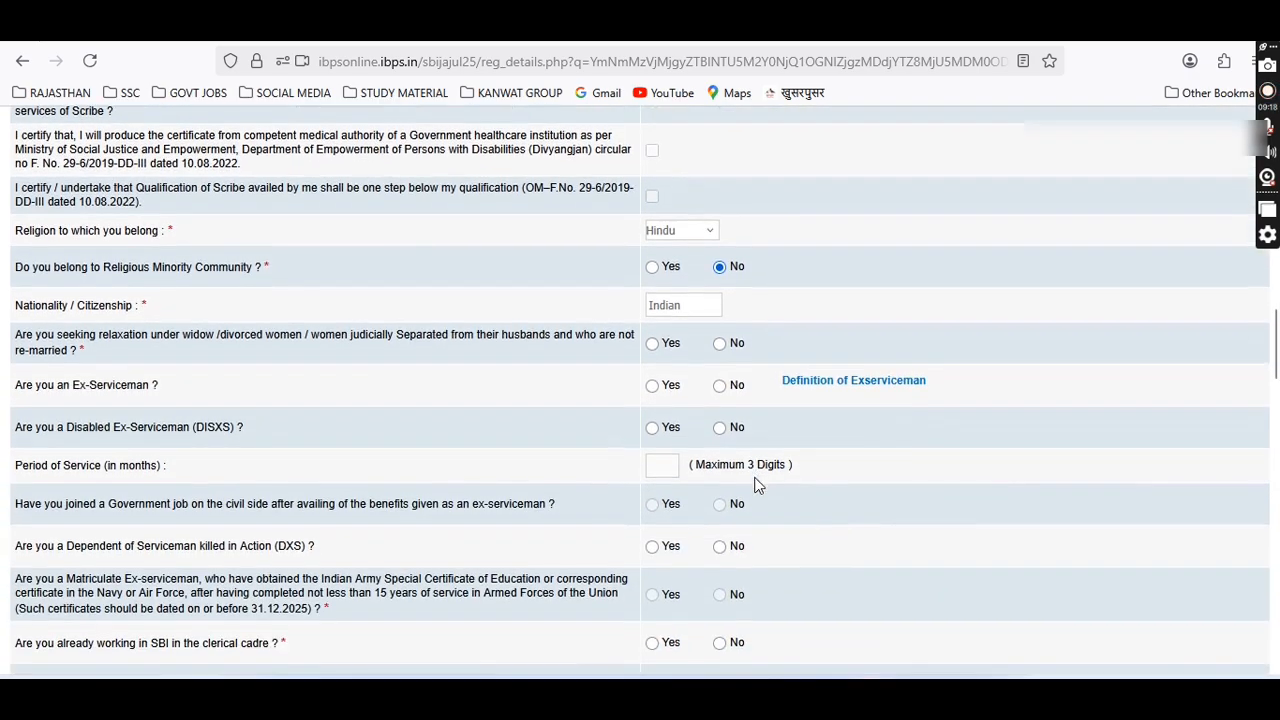
left_click(733, 345)
left_click(721, 386)
left_click(720, 428)
left_click(722, 548)
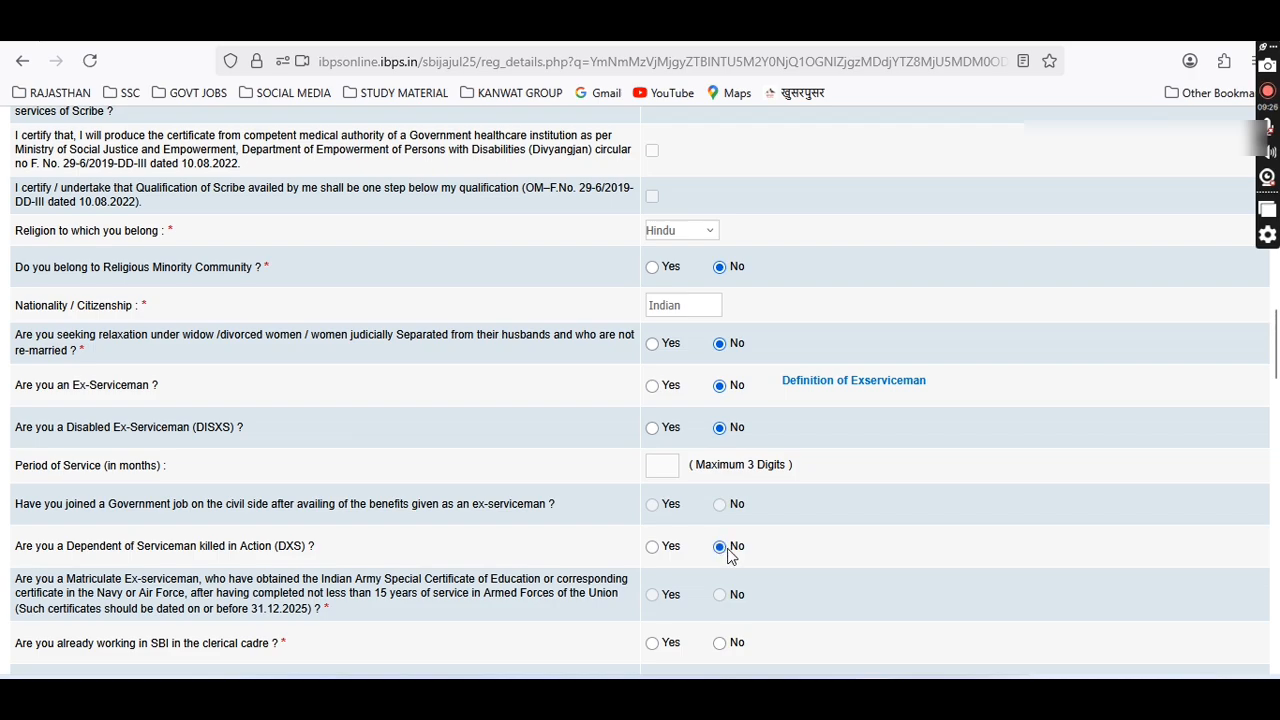
Answer No to SBI clerical cadre, earlier SBI employment and loan default questions.
scroll(728, 545, "down", 4)
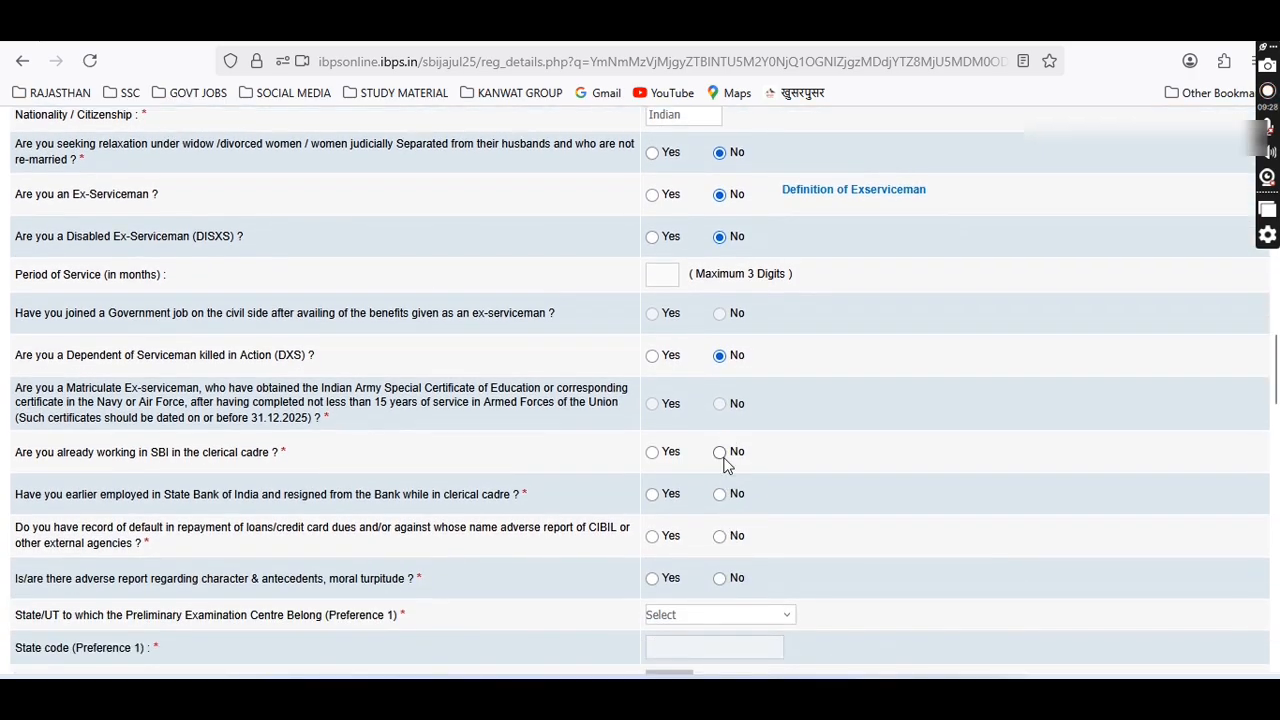
left_click(720, 453)
left_click(720, 495)
left_click(721, 537)
Answer No to adverse reports and set preliminary preference 1 to Rajasthan, Jaipur.
left_click(724, 582)
scroll(726, 582, "down", 2)
left_click(661, 427)
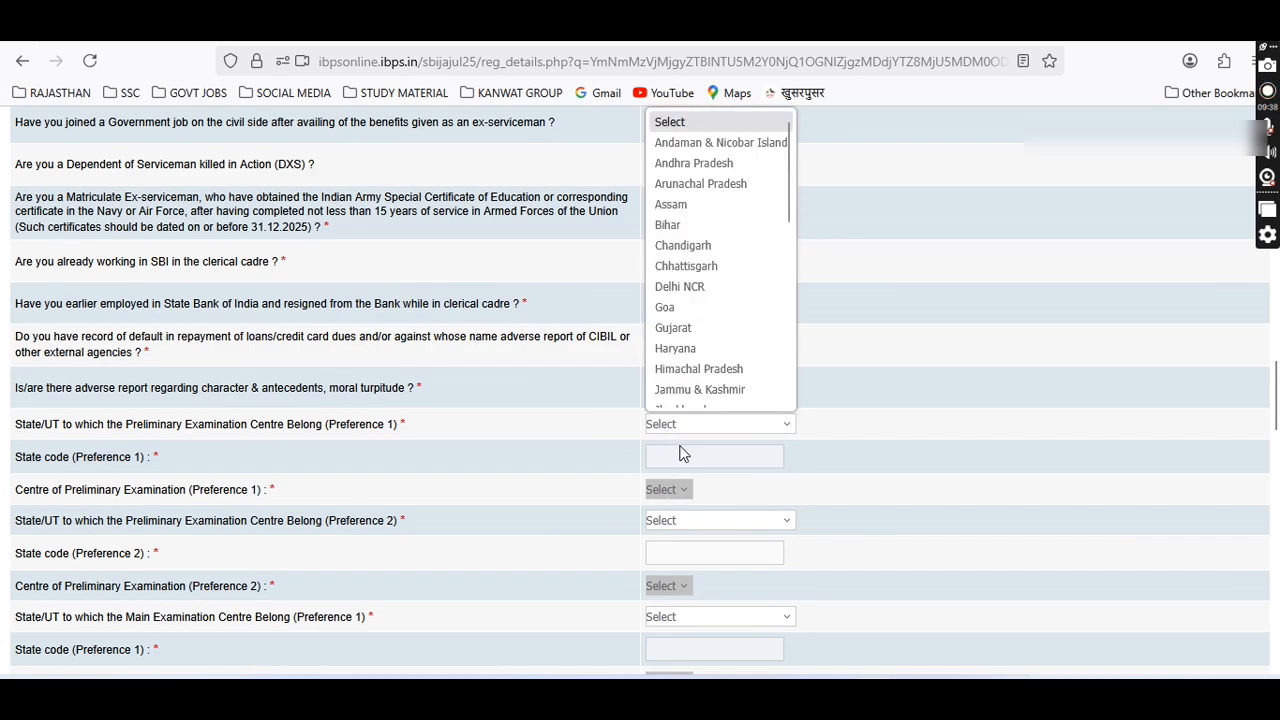
scroll(720, 300, "down", 5)
left_click(702, 256)
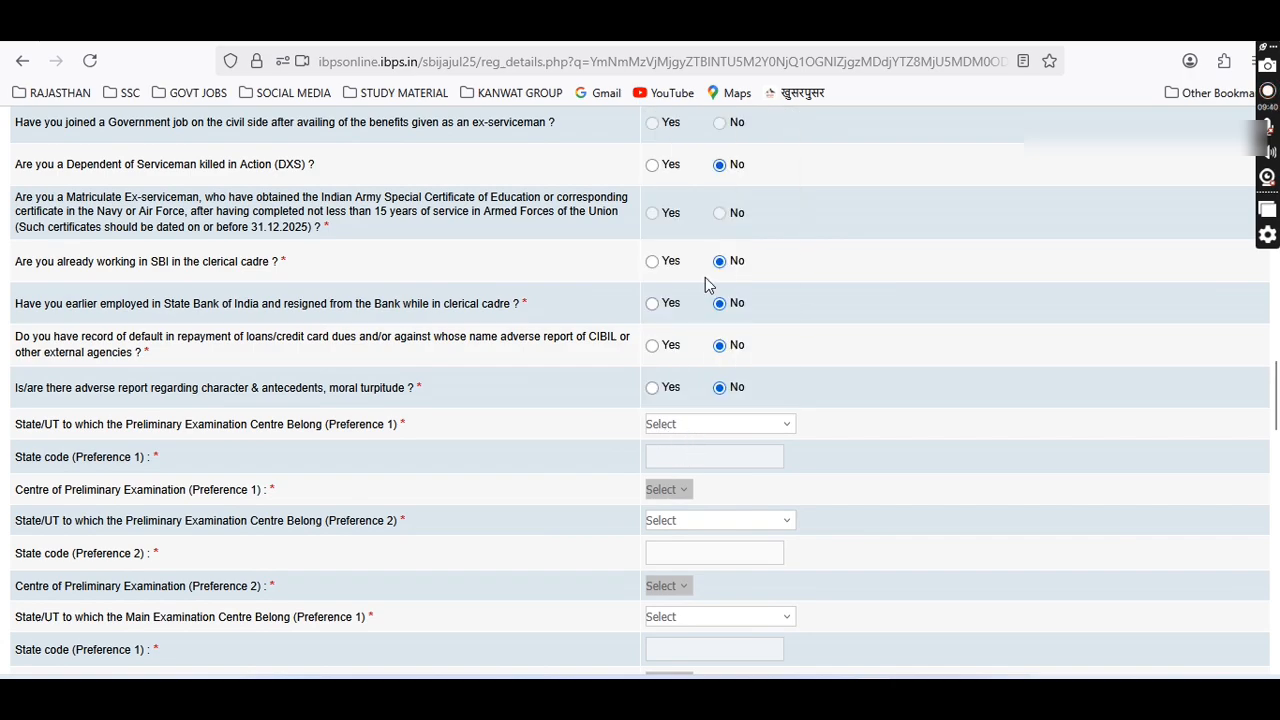
left_click(680, 500)
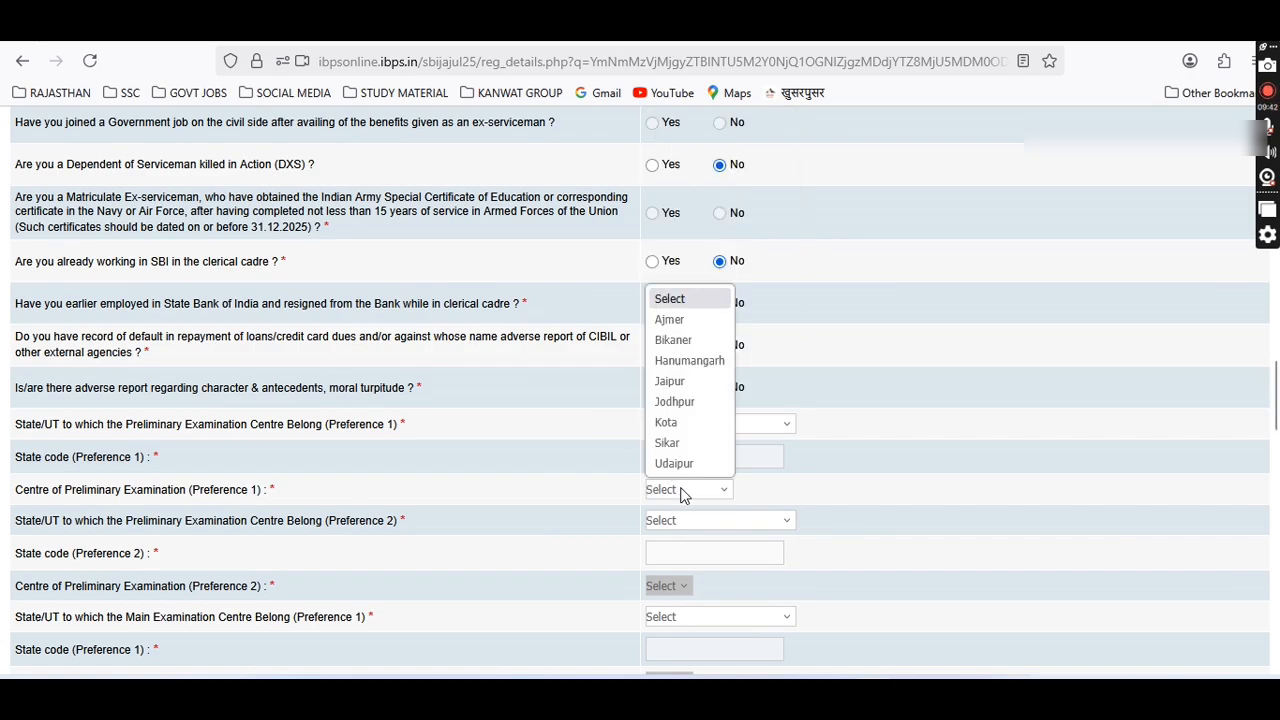
left_click(690, 390)
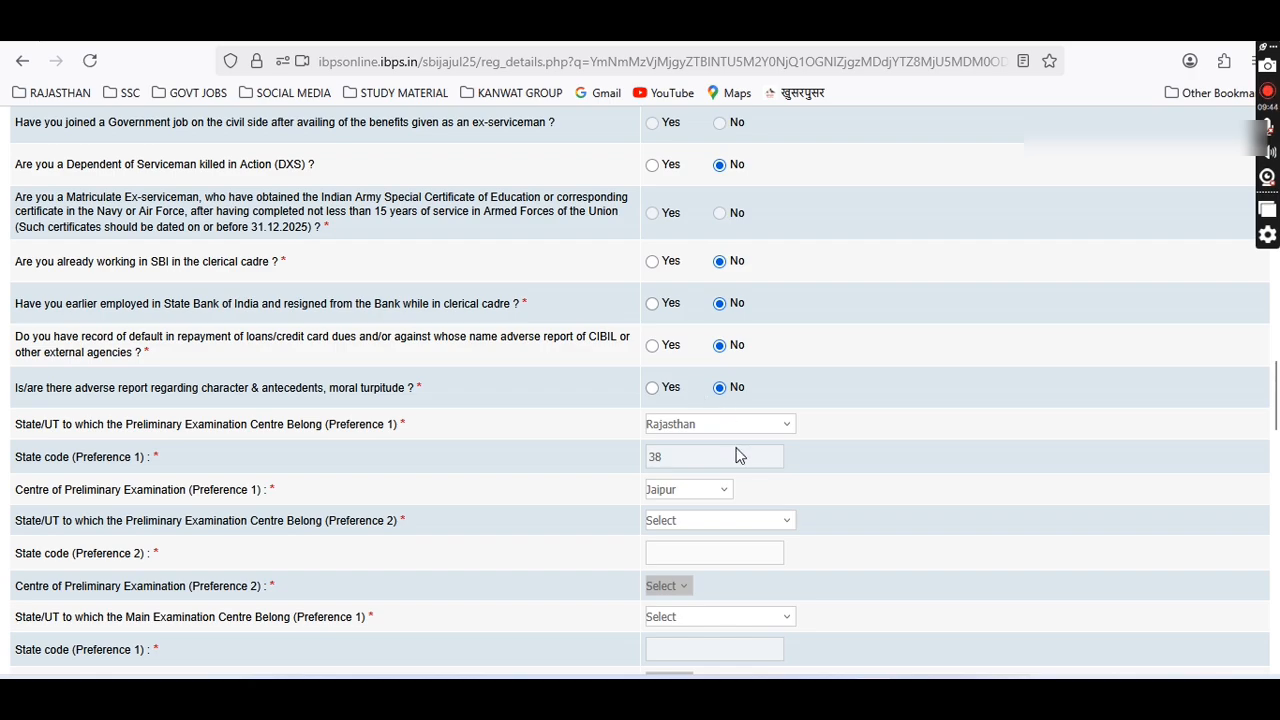
Set preliminary preference 2 state to Rajasthan with Jaipur as centre, then reopen its centre list.
scroll(701, 423, "down", 1)
left_click(701, 423)
scroll(708, 290, "down", 3)
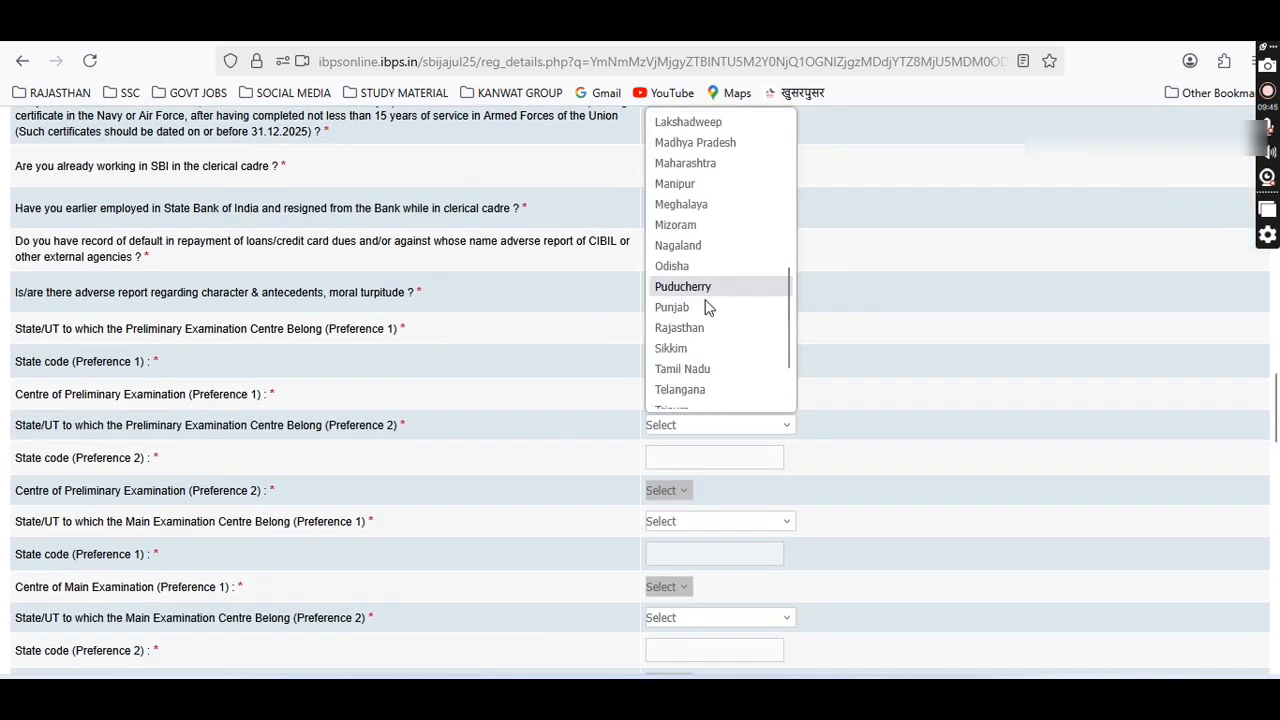
left_click(706, 327)
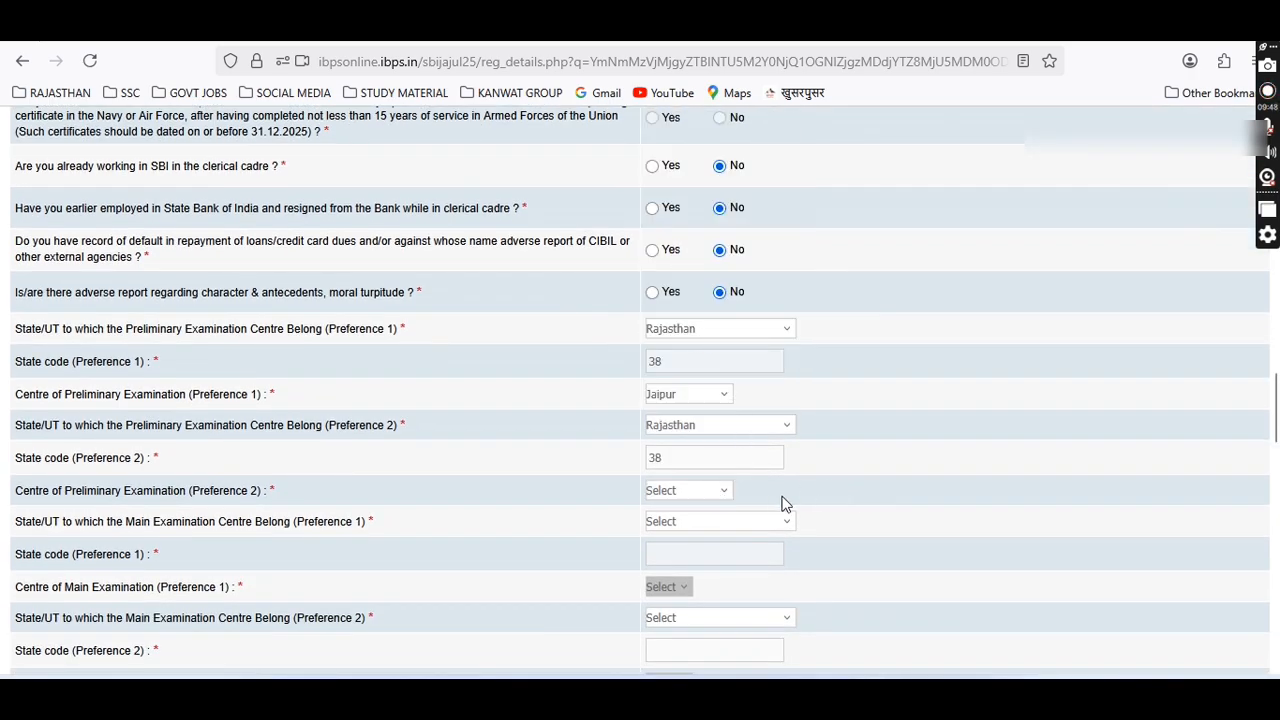
left_click(687, 492)
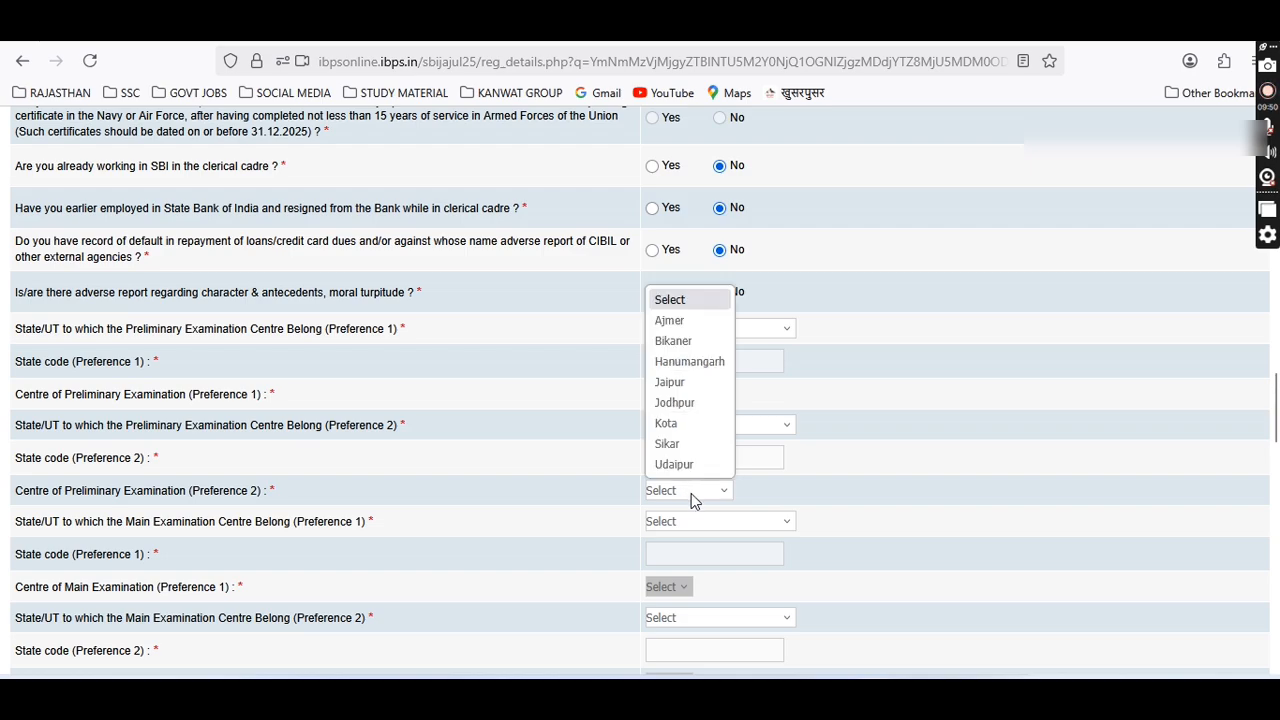
left_click(689, 385)
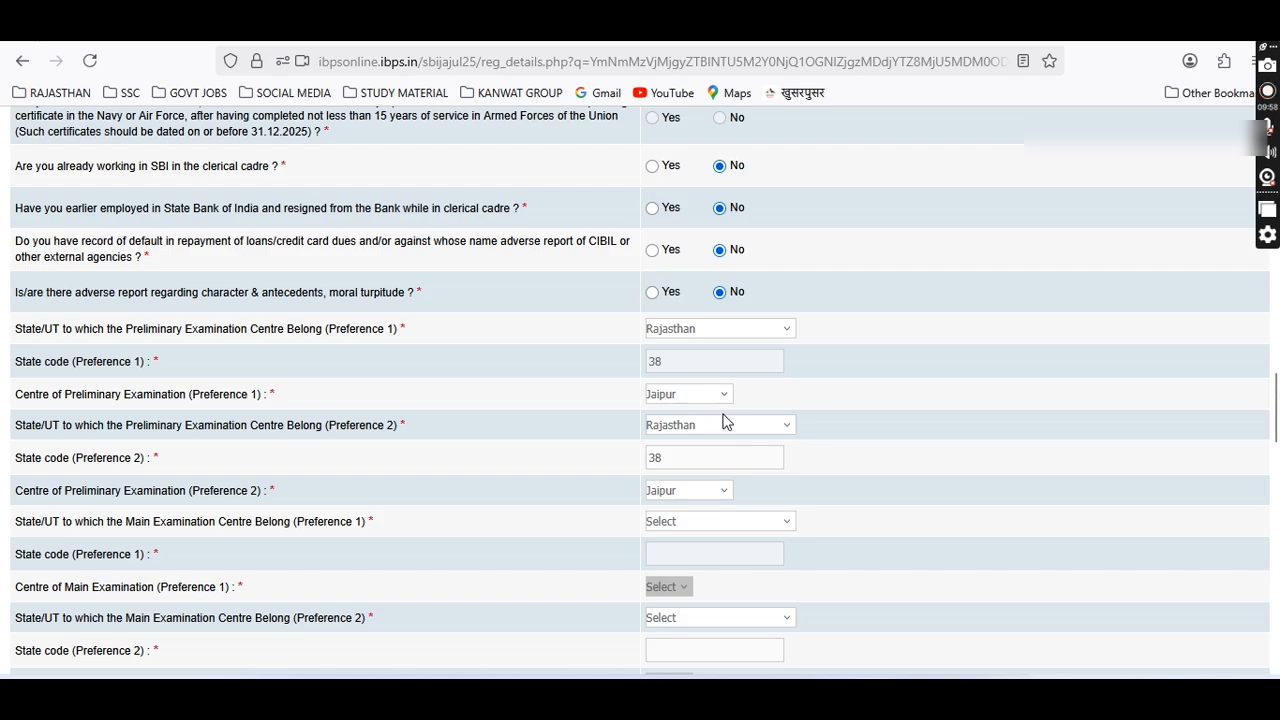
left_click(697, 495)
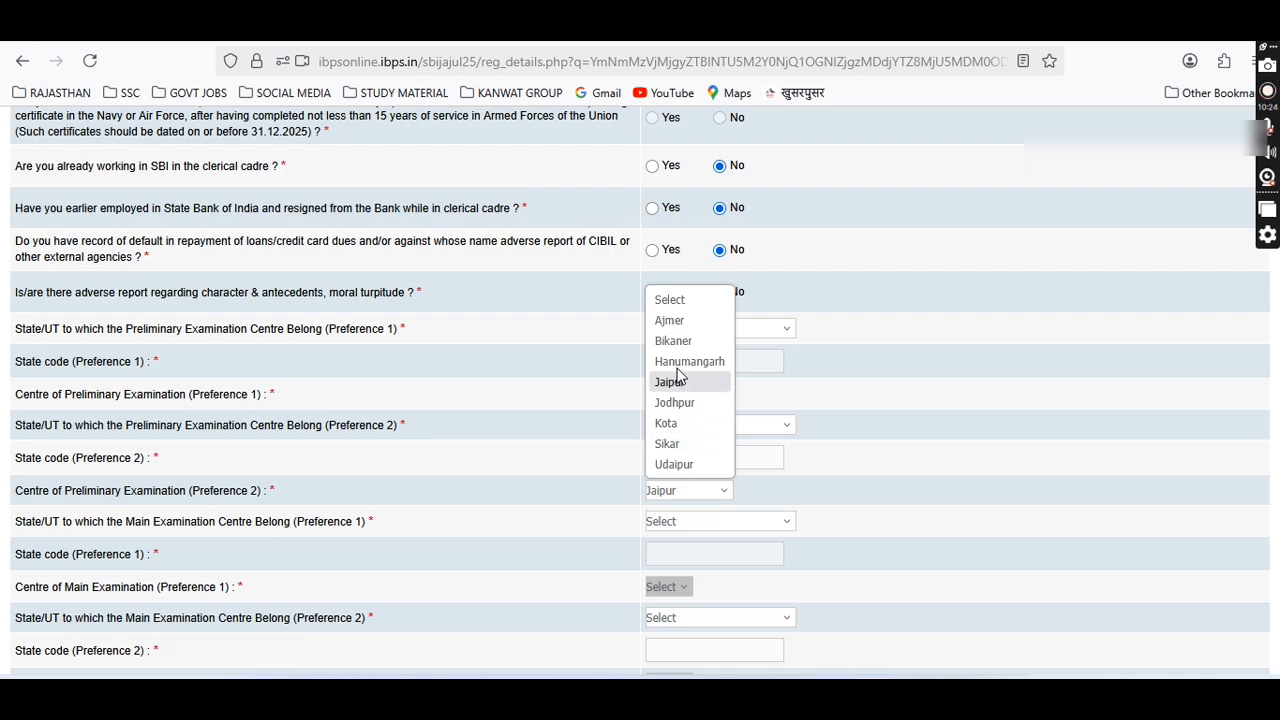
Change preliminary preference 2 centre to Ajmer and set main preference 1 to Rajasthan, Sikar.
left_click(688, 320)
scroll(773, 590, "down", 1)
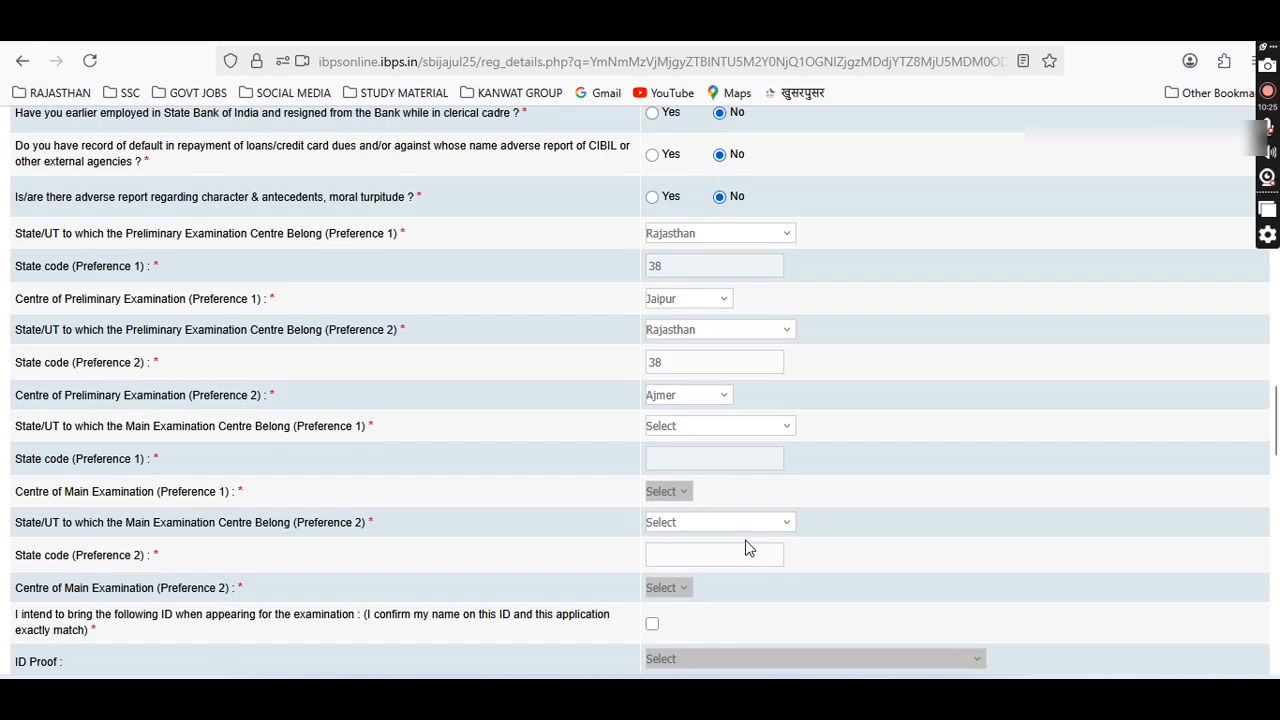
left_click(685, 427)
scroll(686, 303, "down", 3)
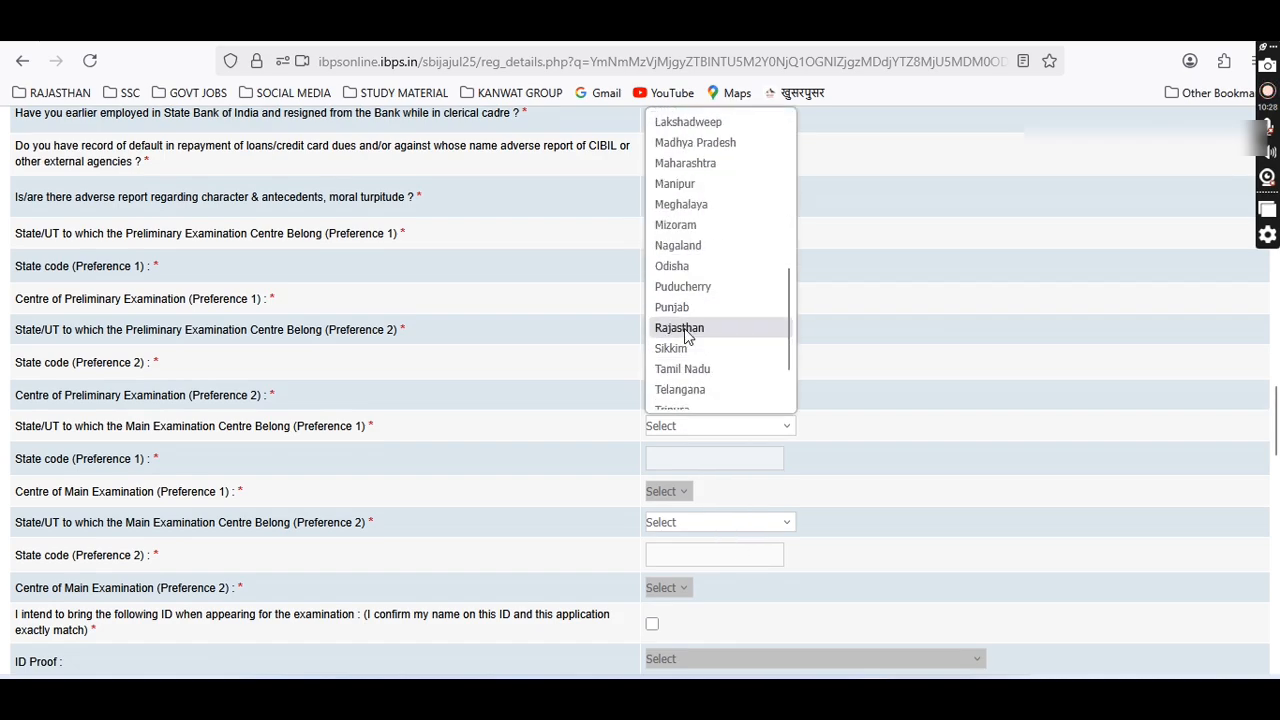
left_click(685, 328)
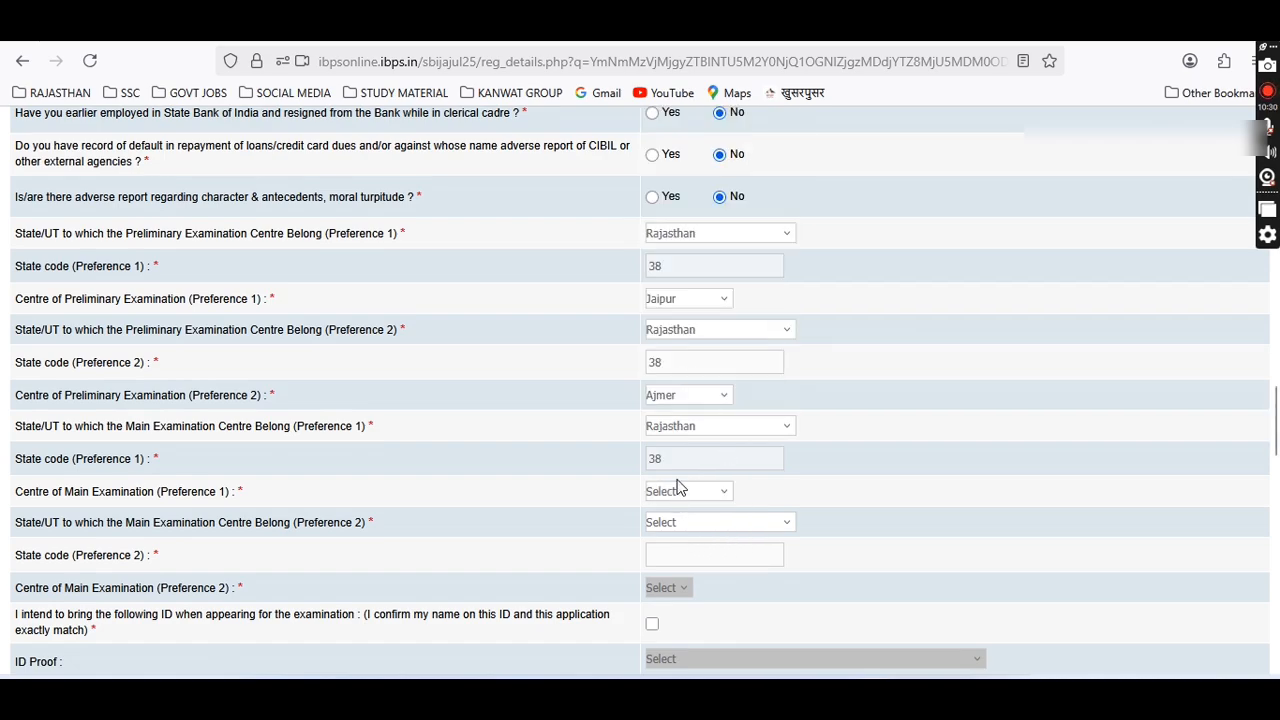
left_click(680, 491)
left_click(670, 445)
Set main preference 2 to Rajasthan, Ajmer, and correct main preference 1 centre to Jaipur.
left_click(682, 530)
scroll(700, 320, "down", 5)
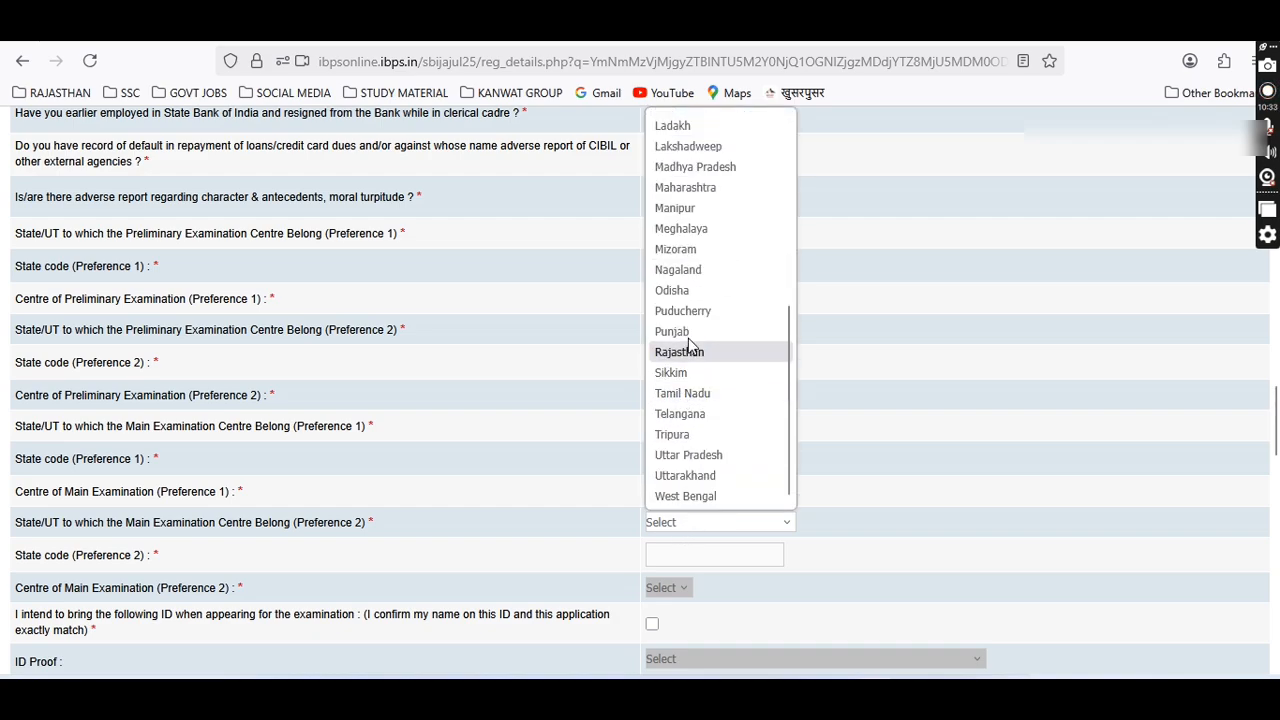
left_click(678, 352)
scroll(756, 470, "down", 2)
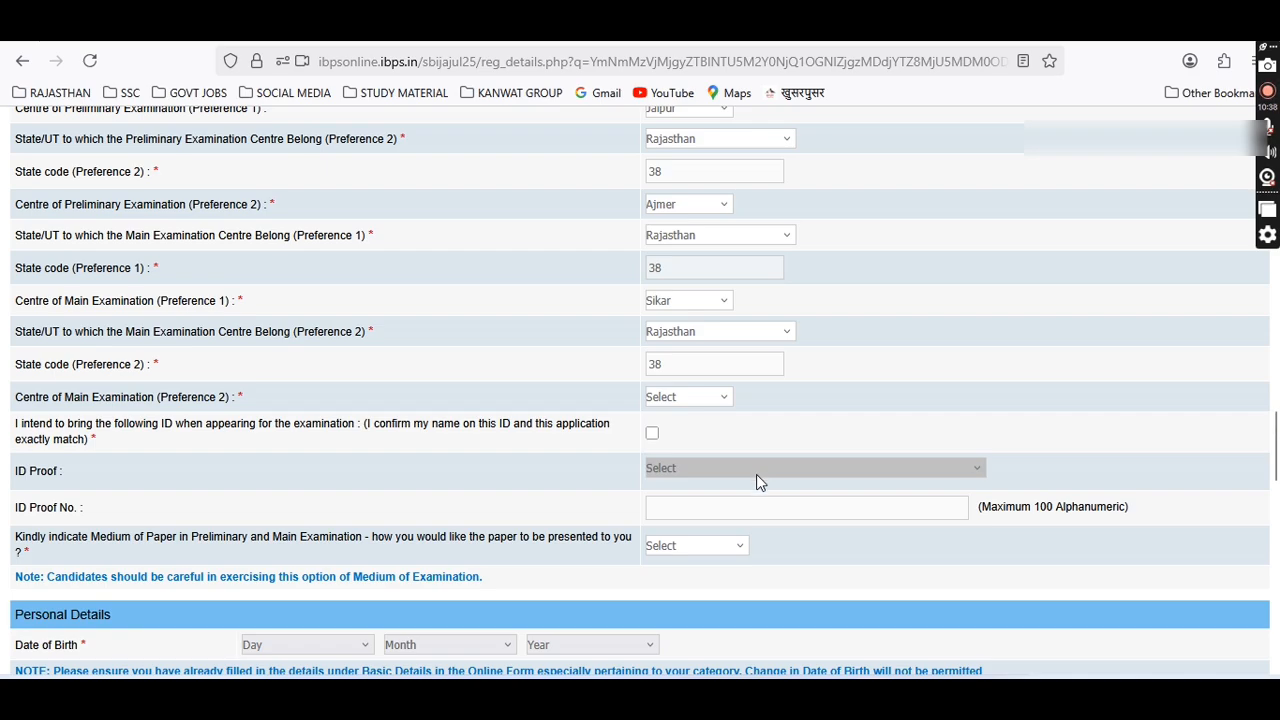
left_click(676, 303)
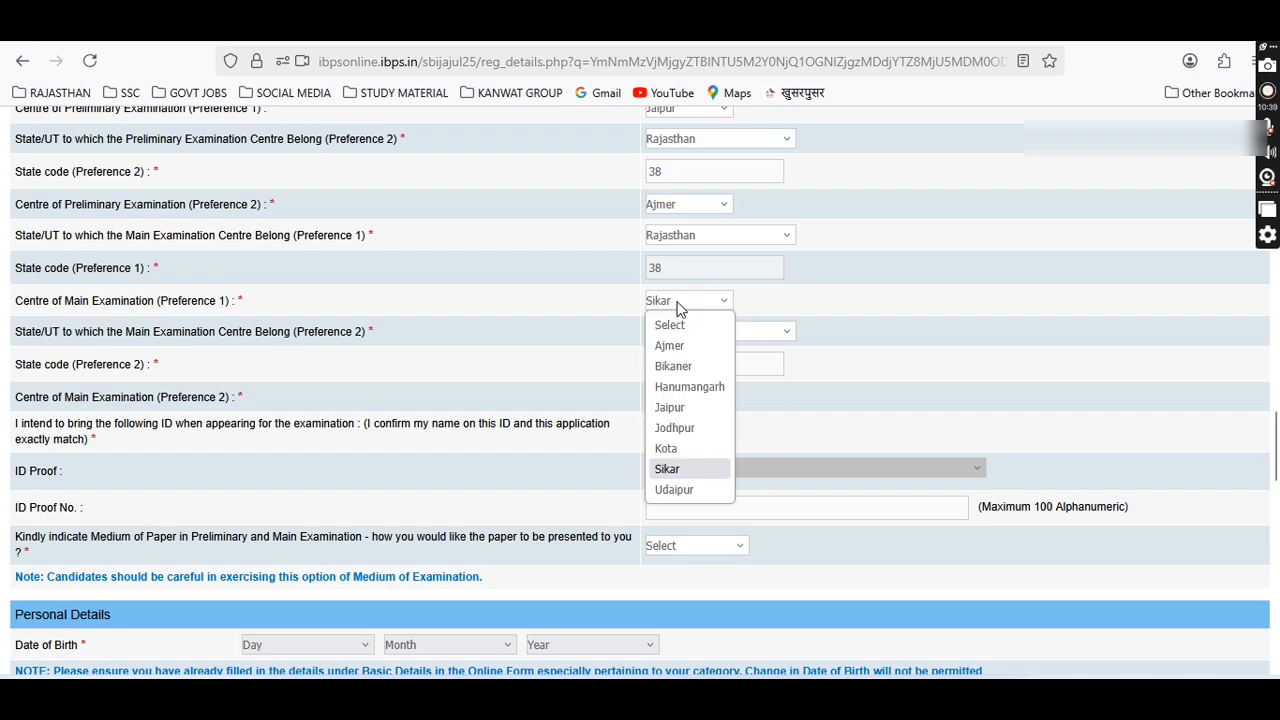
left_click(668, 407)
left_click(671, 397)
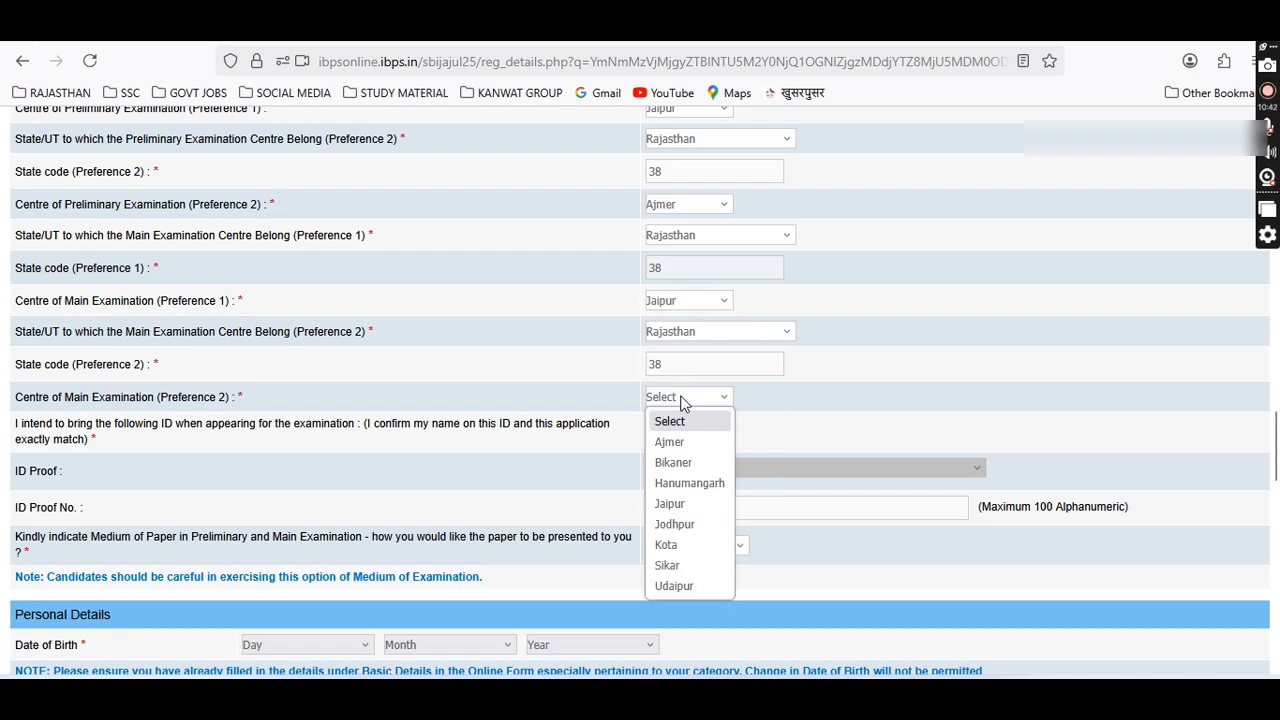
left_click(697, 442)
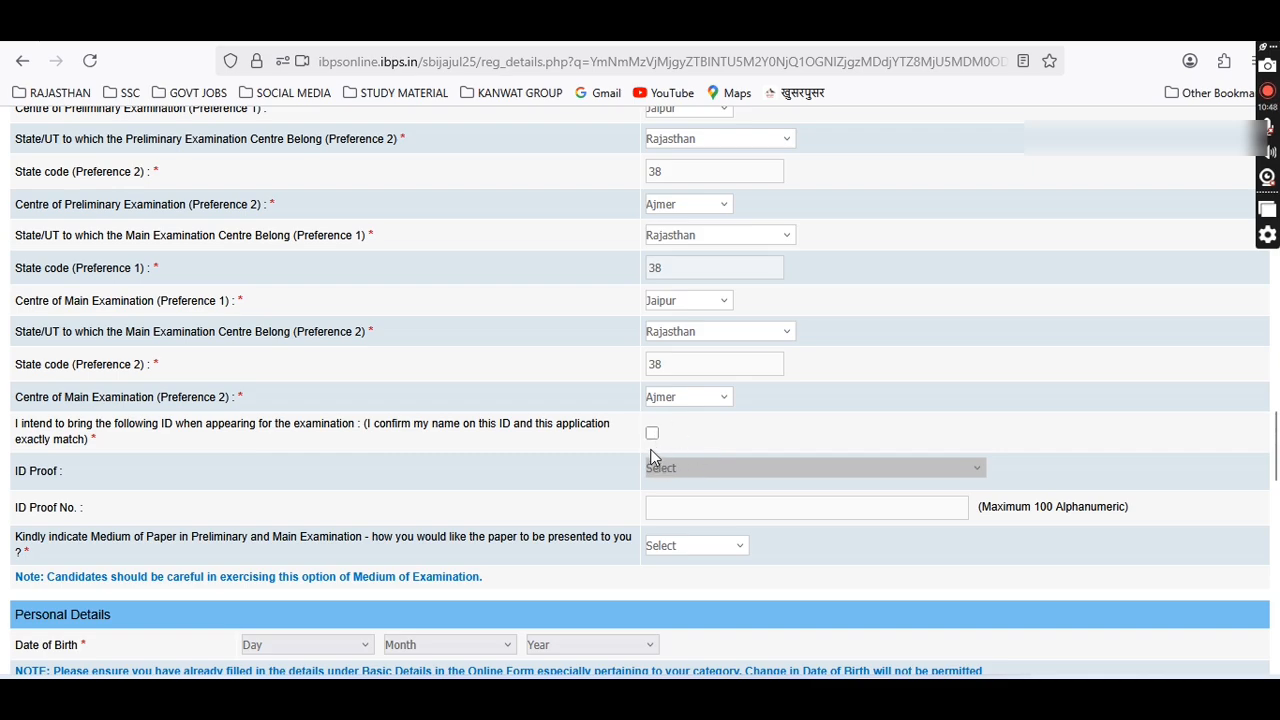
Tick the ID declaration, choose Aadhar Card with its number, and select English and Hindi medium.
left_click(652, 432)
left_click(670, 474)
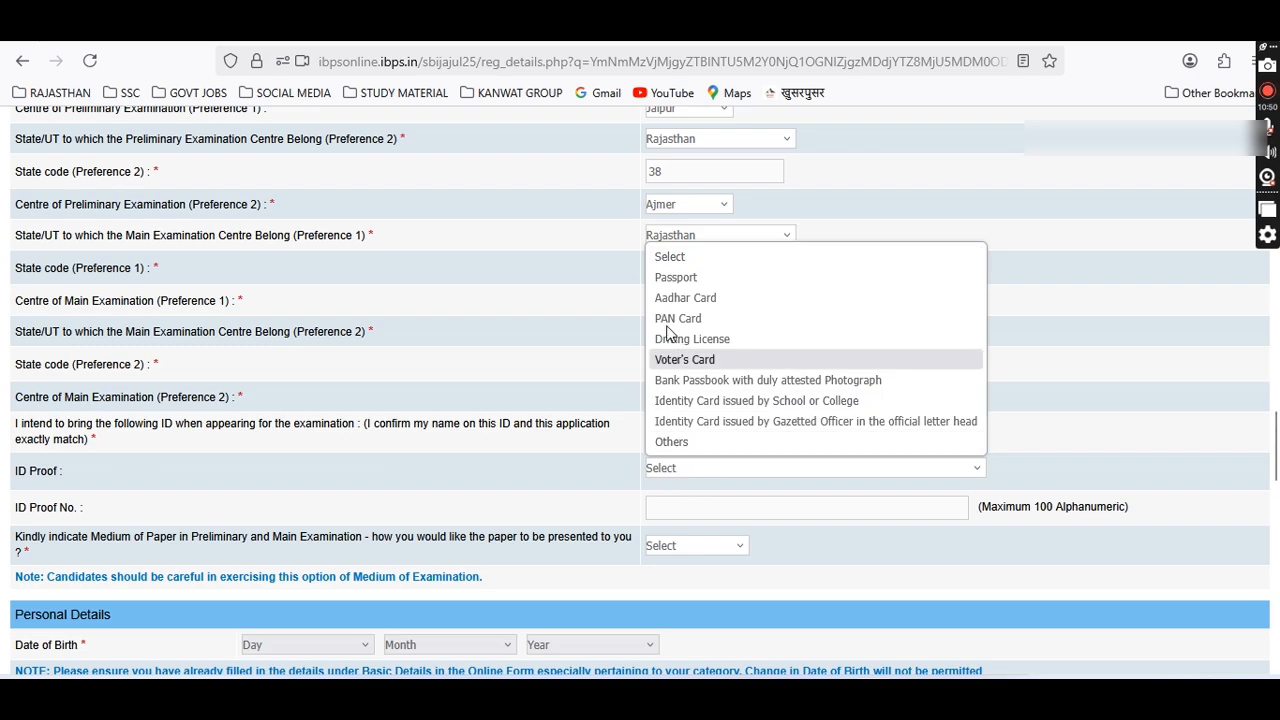
left_click(686, 298)
left_click(673, 514)
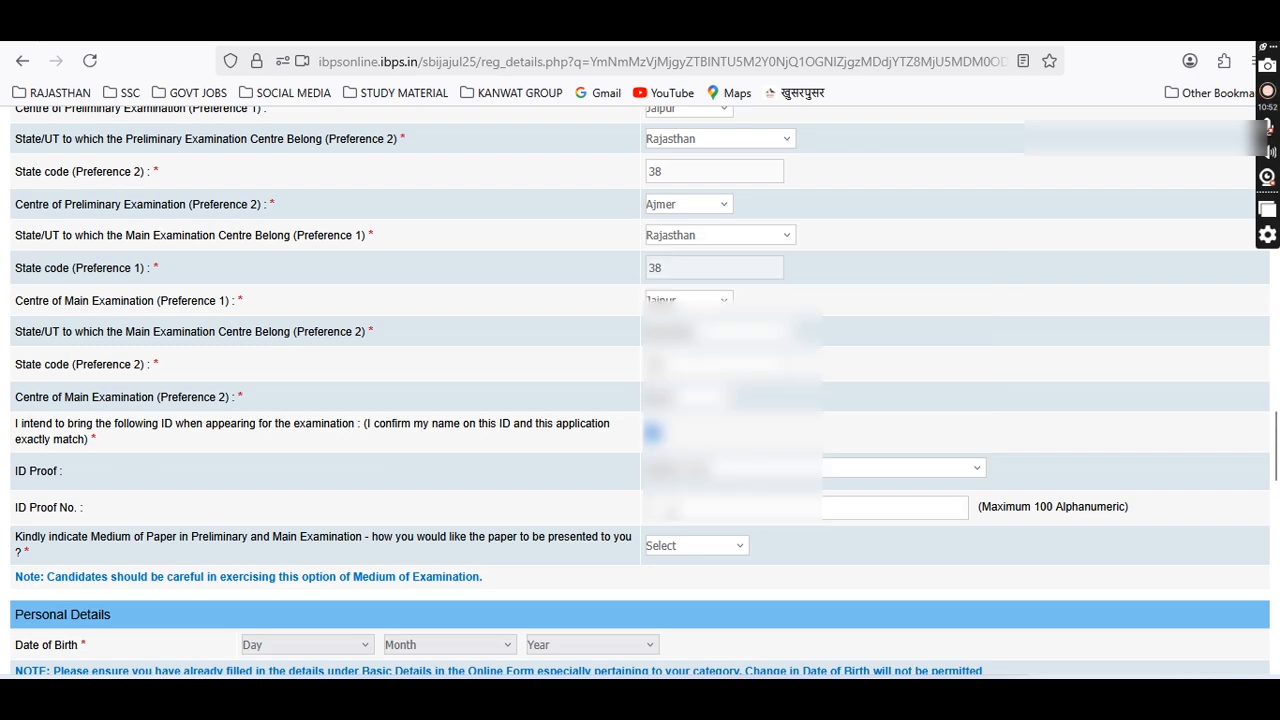
type("XXXXXXXXXXX")
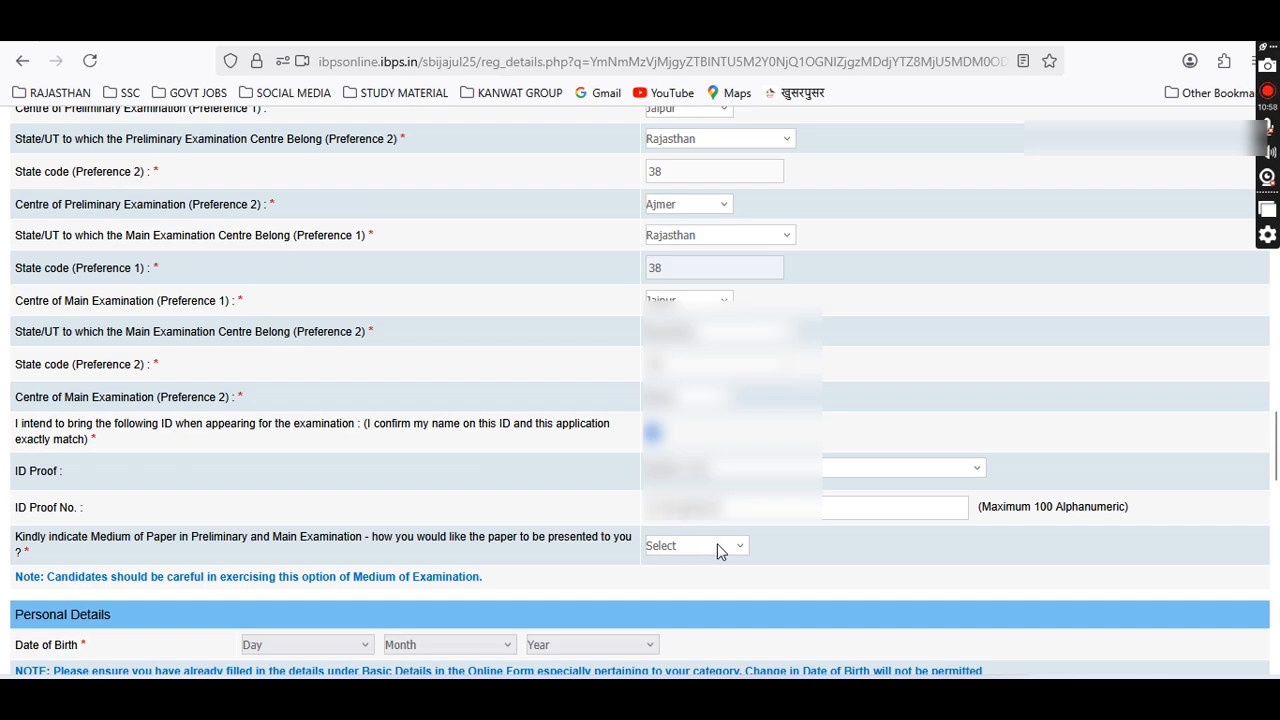
left_click(719, 546)
left_click(670, 590)
scroll(352, 495, "down", 2)
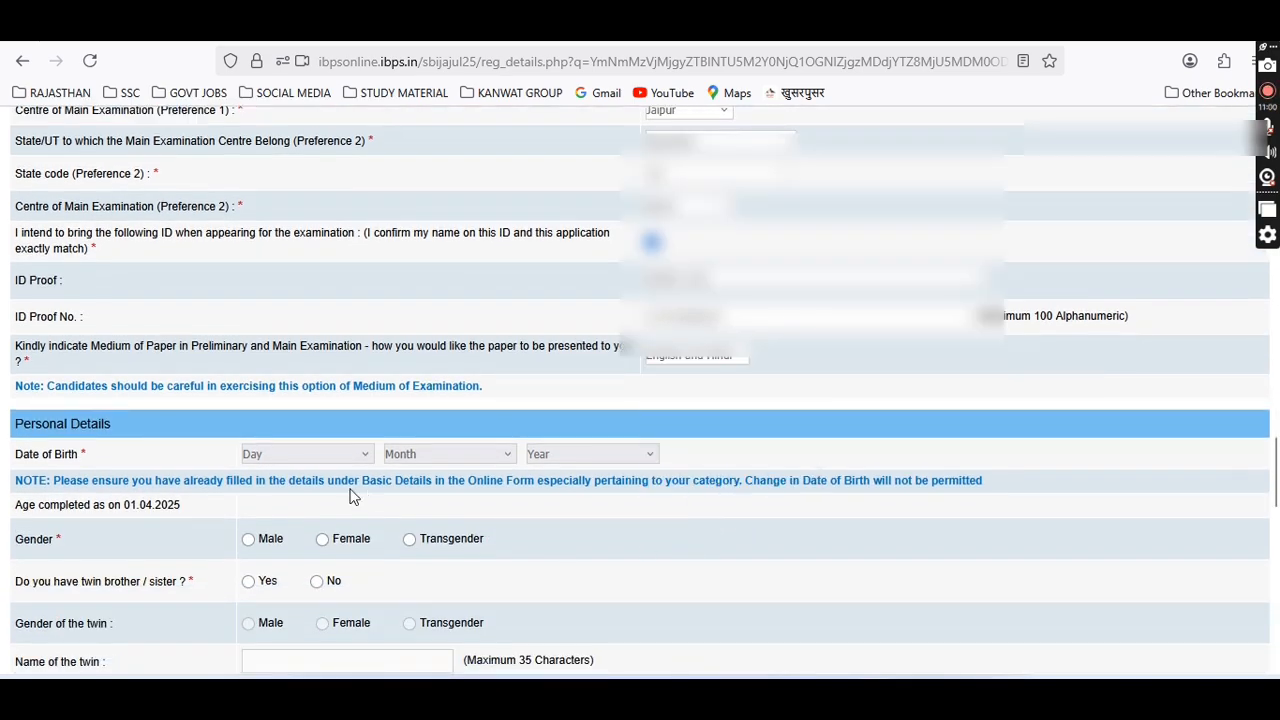
Set the date of birth with birth year 1999 so the age reads 25.
scroll(352, 495, "down", 2)
left_click(306, 264)
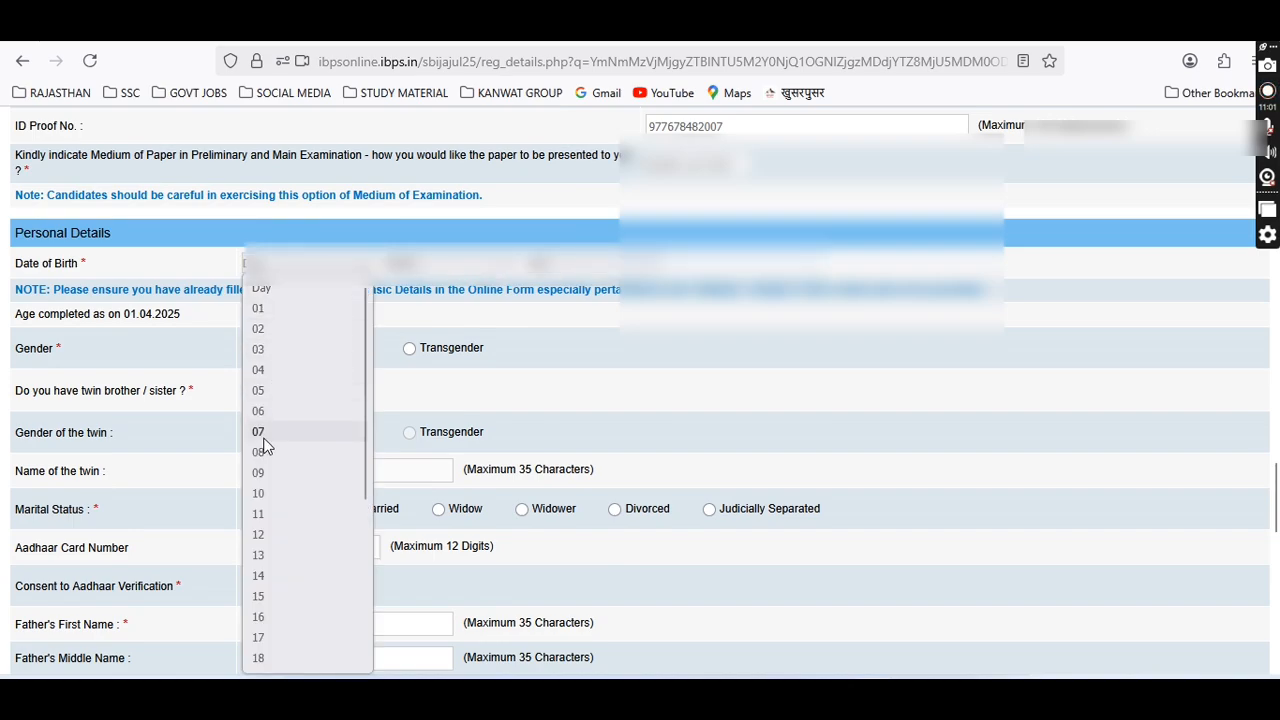
left_click(262, 658)
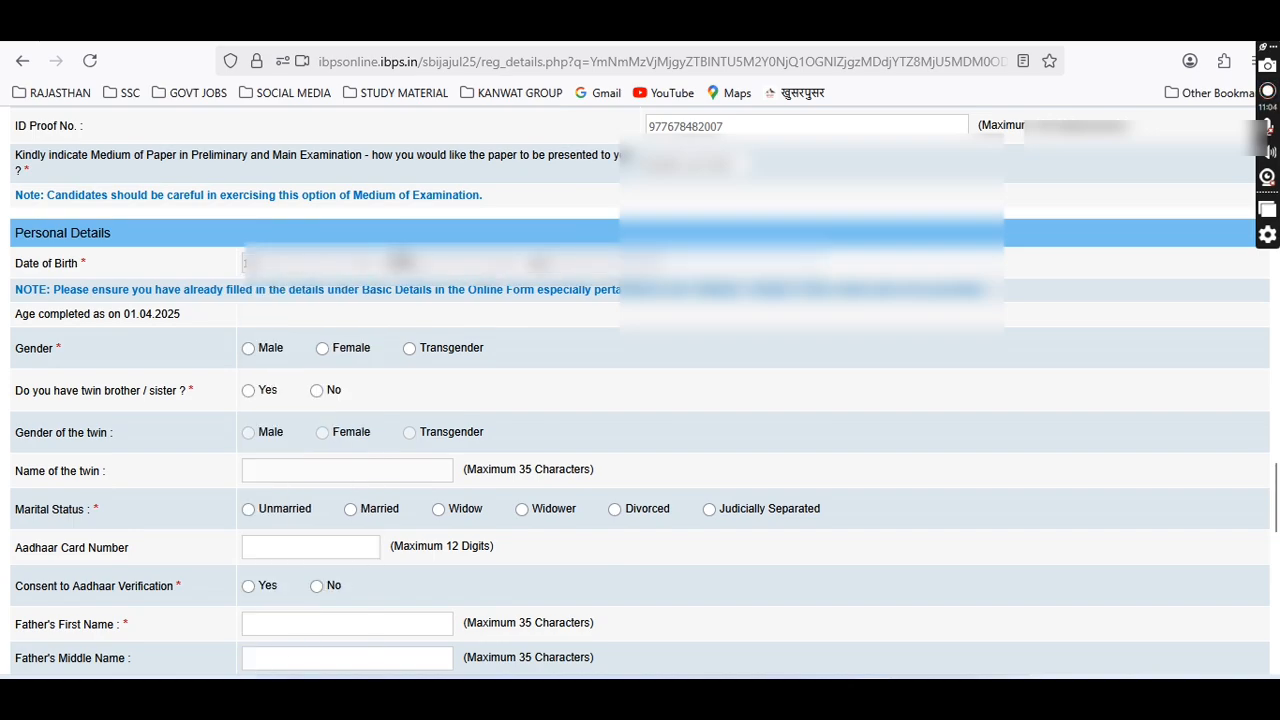
left_click(422, 265)
left_click(420, 307)
left_click(574, 266)
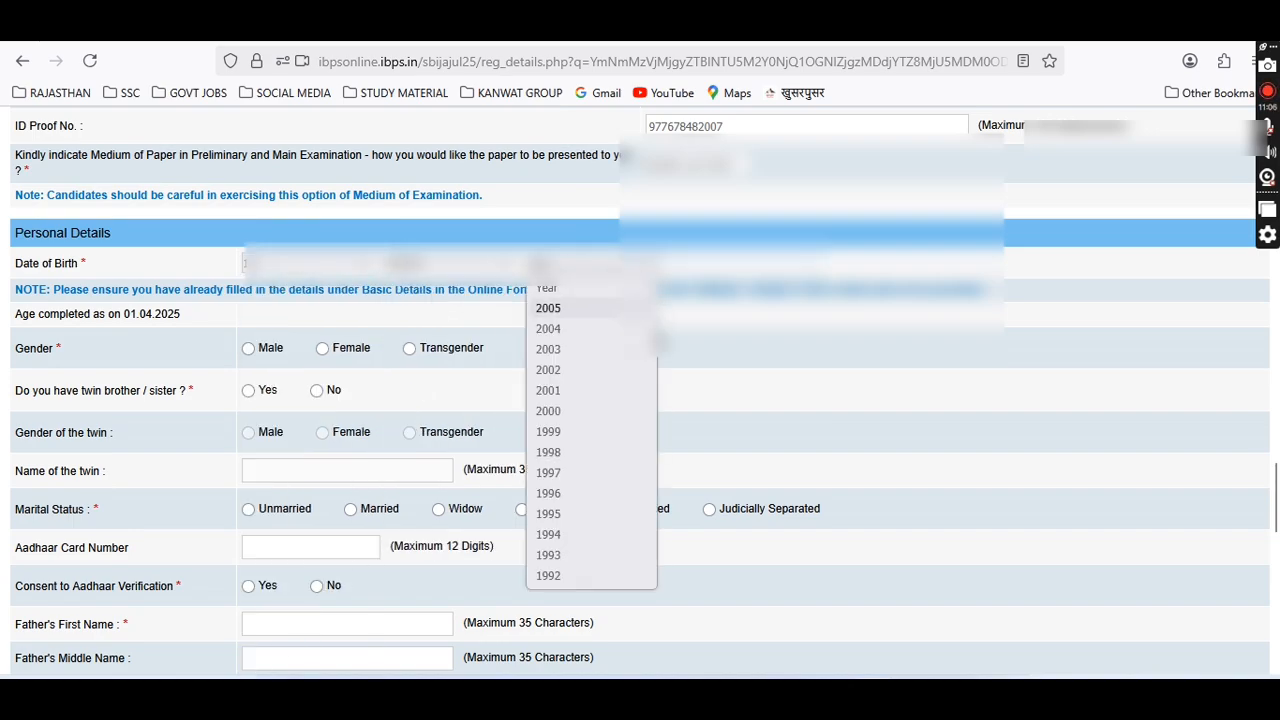
left_click(574, 432)
Mark gender Male, no twin sibling, and marital status Unmarried.
left_click(248, 348)
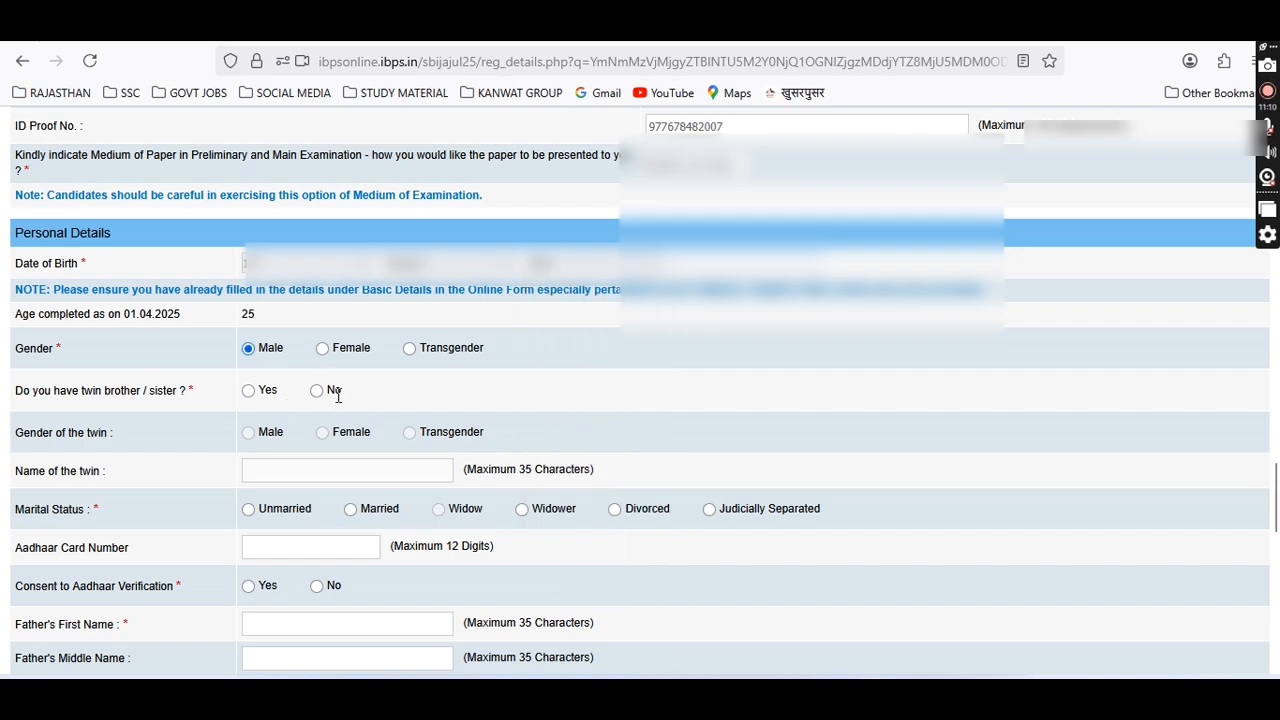
left_click(318, 391)
left_click(249, 510)
Enter the Aadhaar card number and give consent to Aadhaar verification.
scroll(282, 520, "down", 2)
left_click(303, 455)
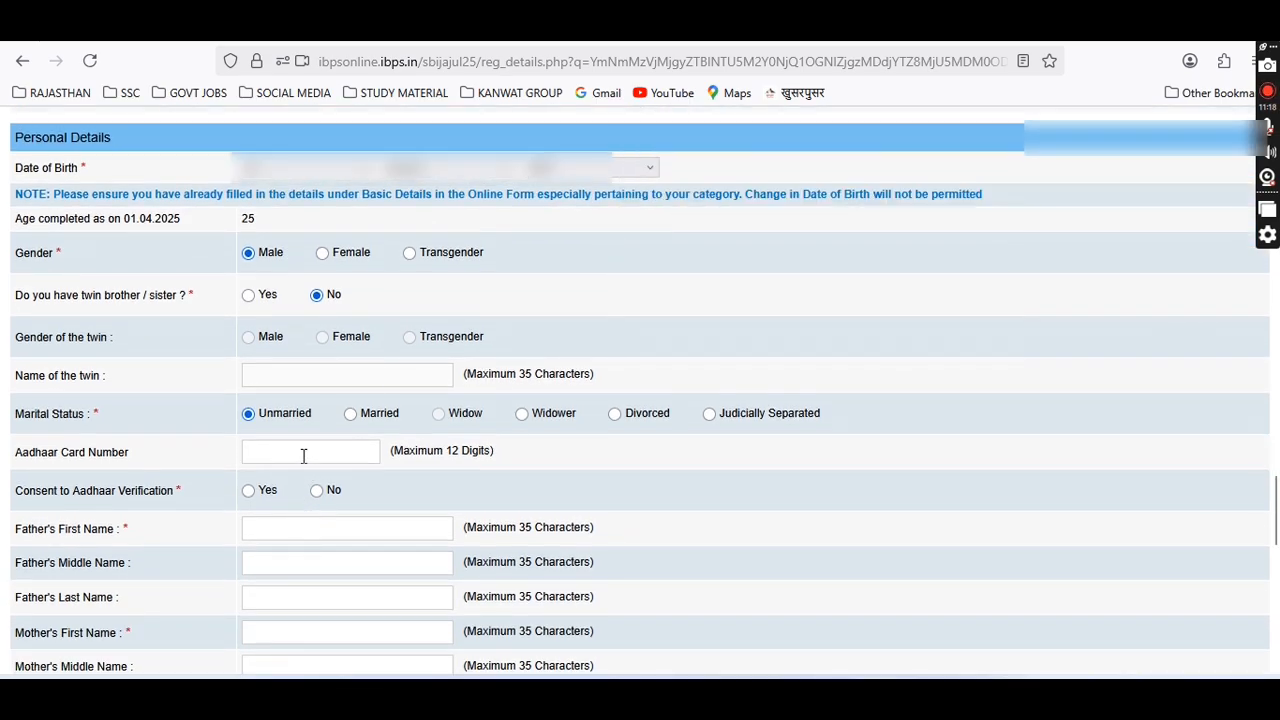
type("********")
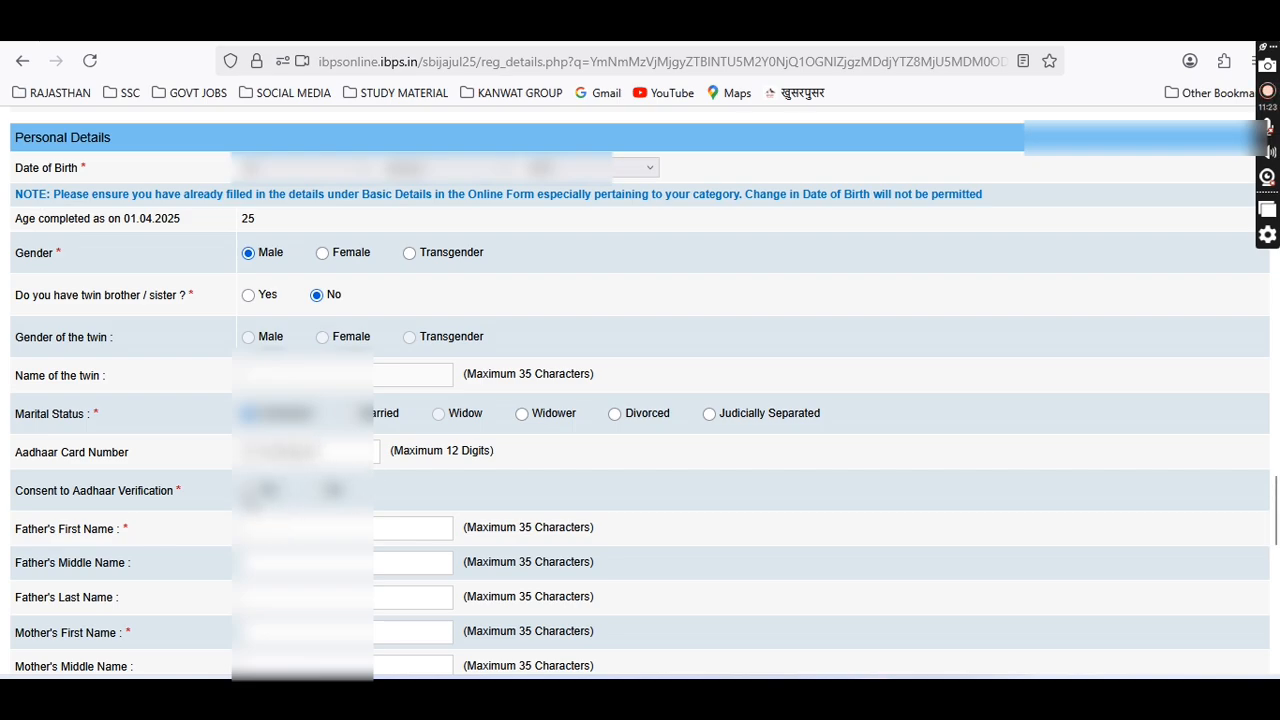
left_click(248, 490)
Enter the father's first, middle and last names and the mother's first name.
type("******")
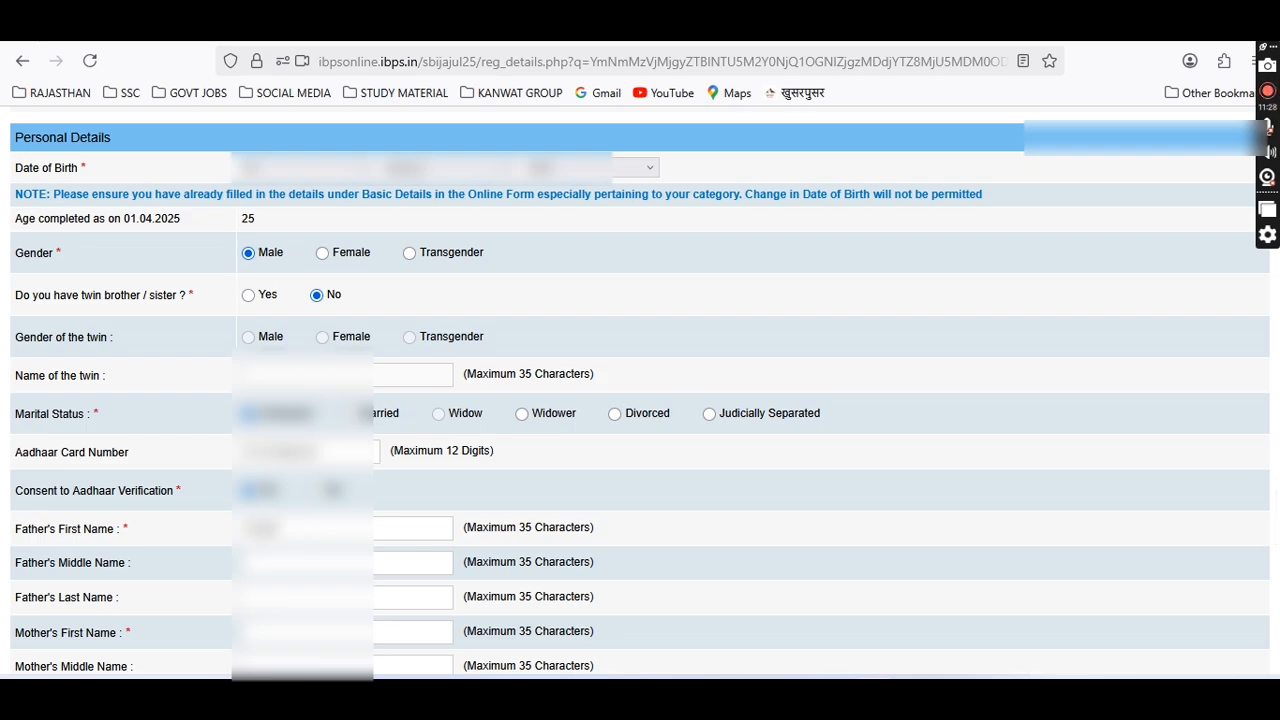
type("******")
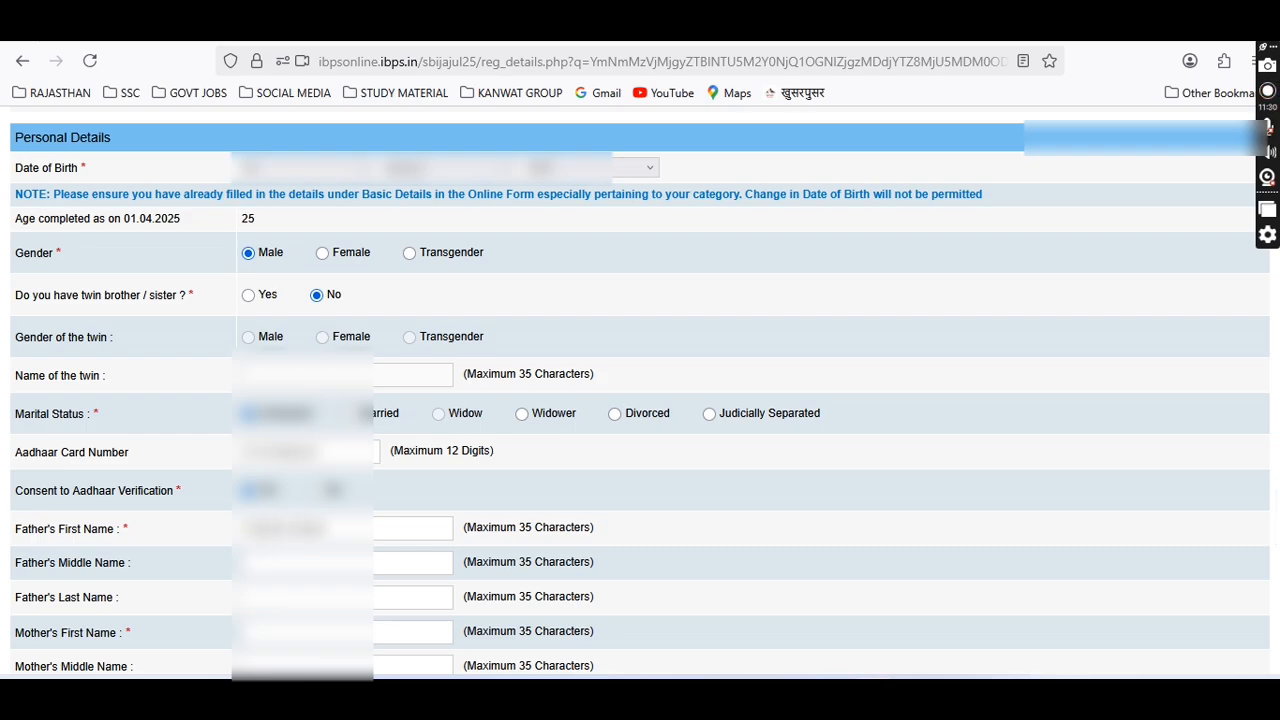
type("***")
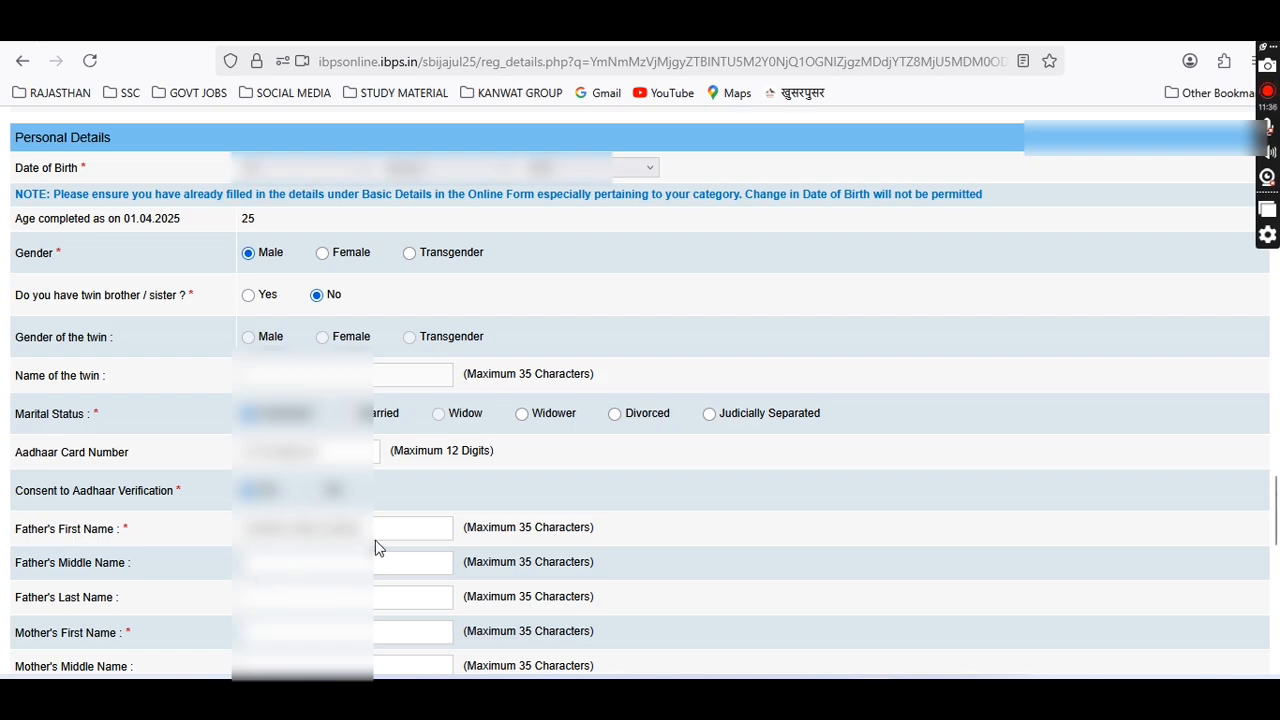
left_click_drag(362, 531, 287, 530)
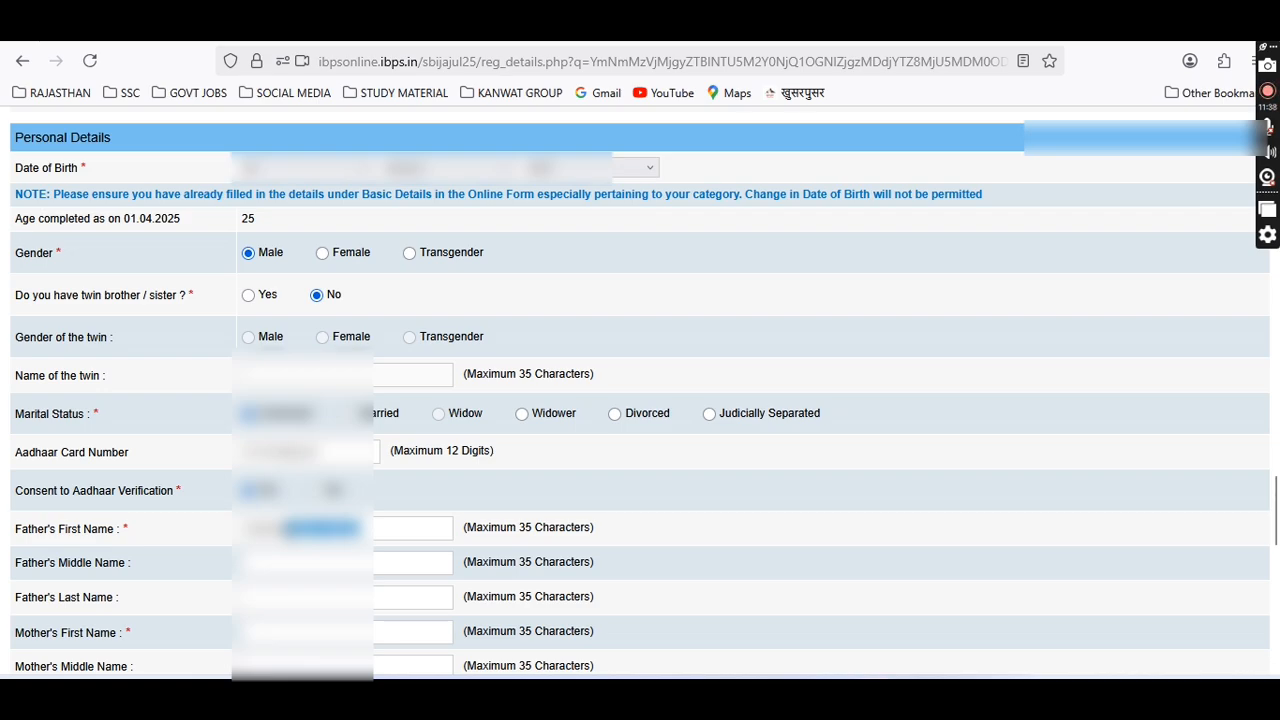
key("BackSpace")
left_click(276, 564)
type("•••••")
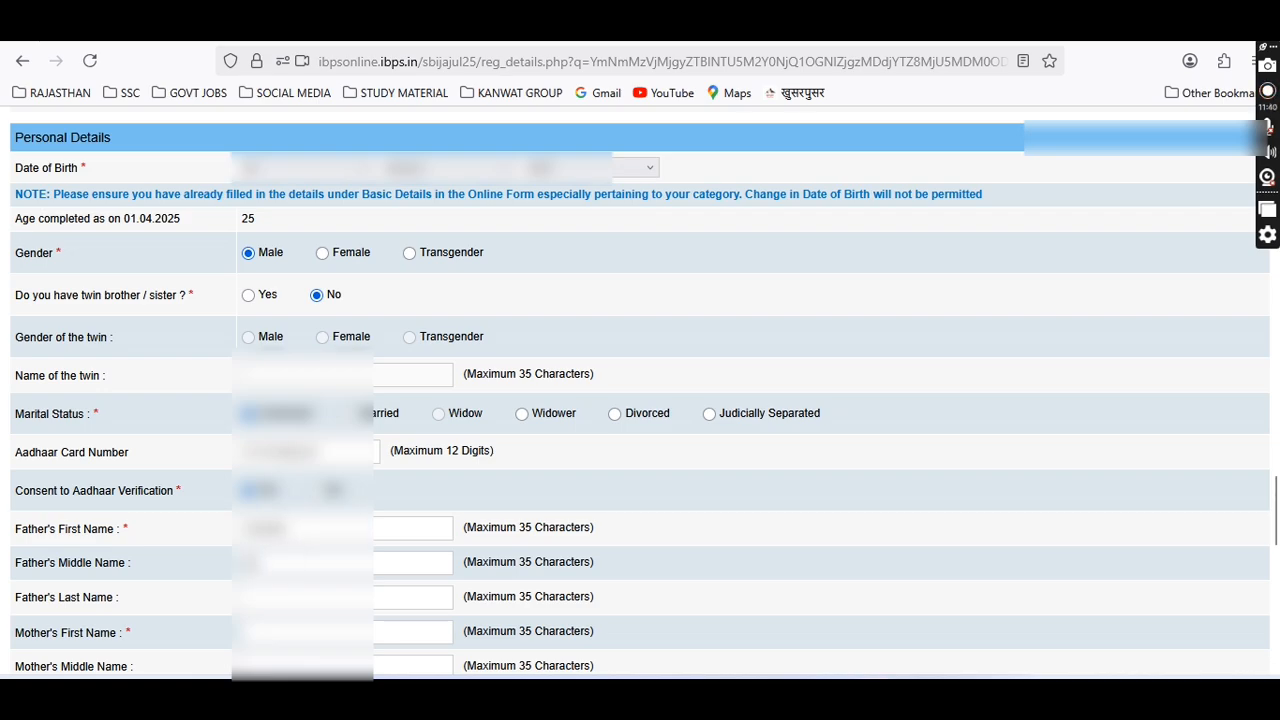
type("•••••")
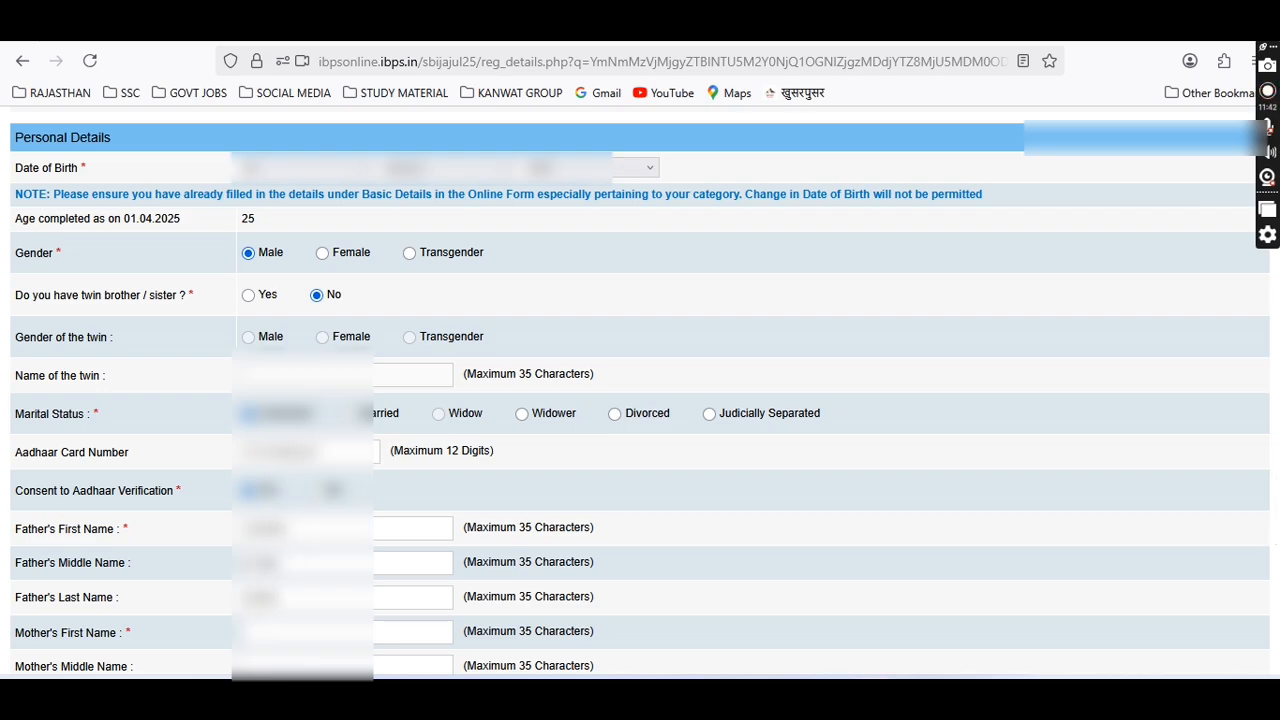
type("••••••")
type("•")
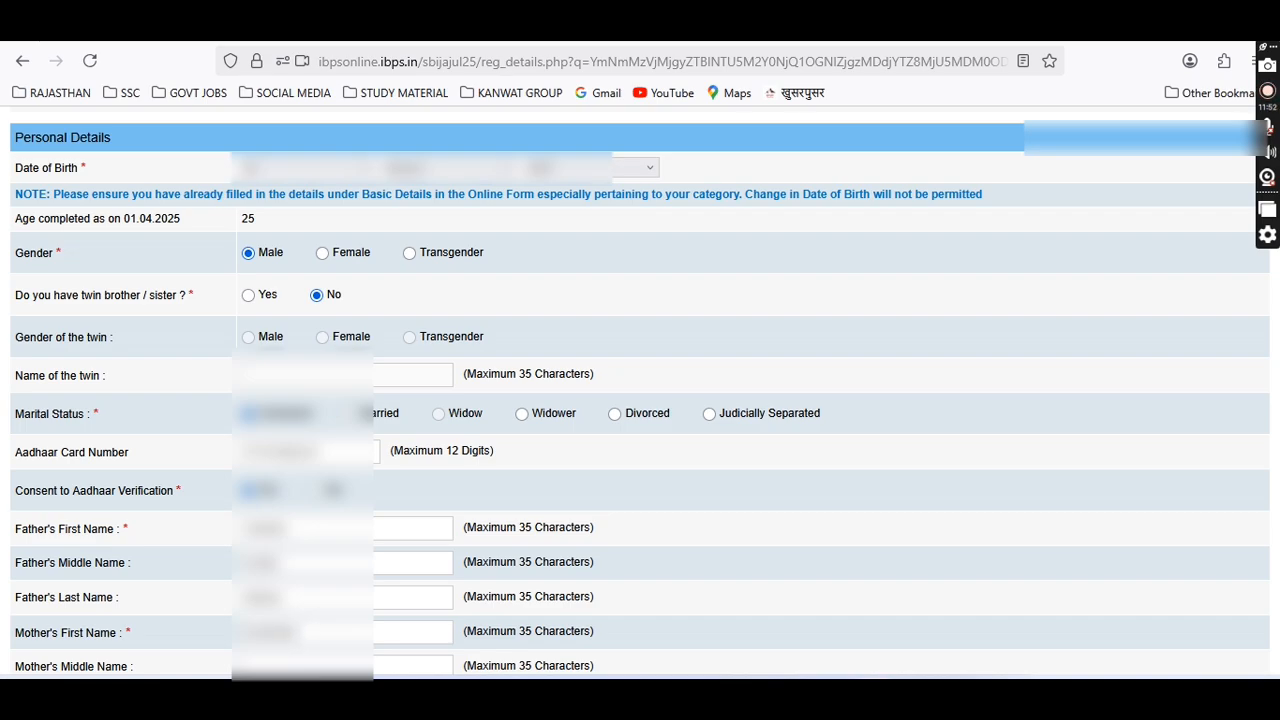
scroll(640, 390, "down", 2)
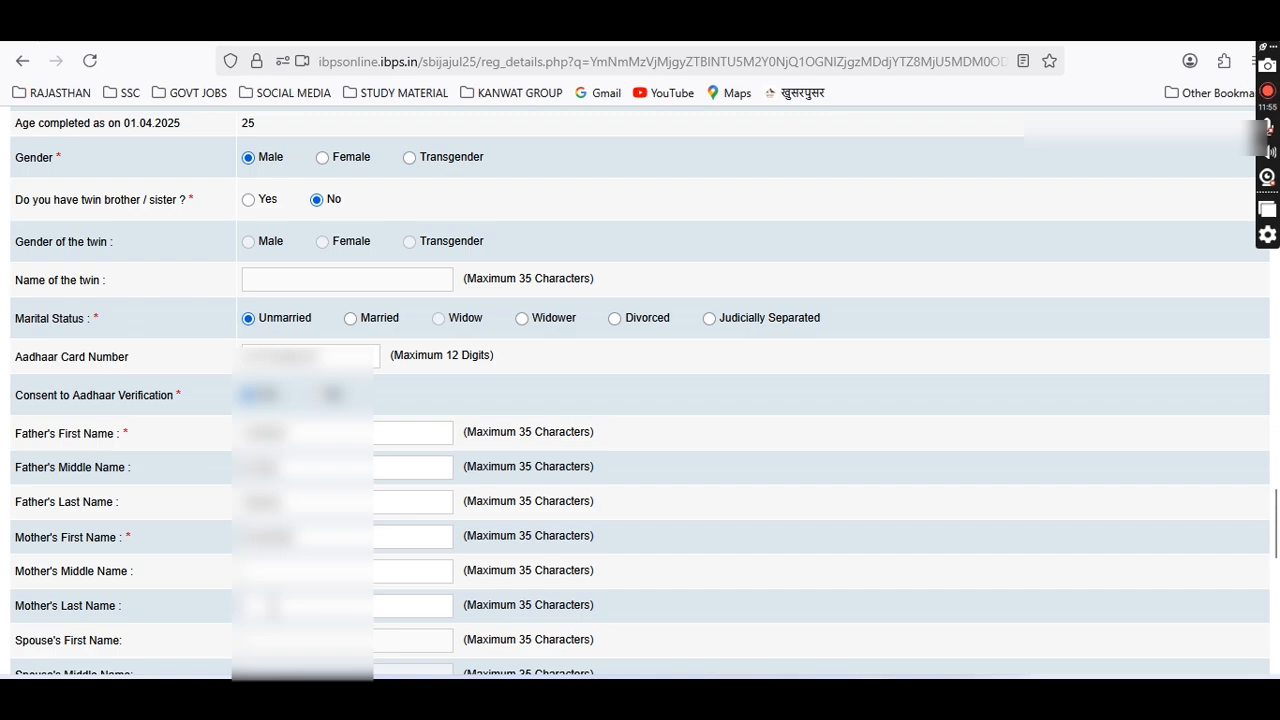
Complete the mother's last name.
type("•")
scroll(263, 532, "down", 4)
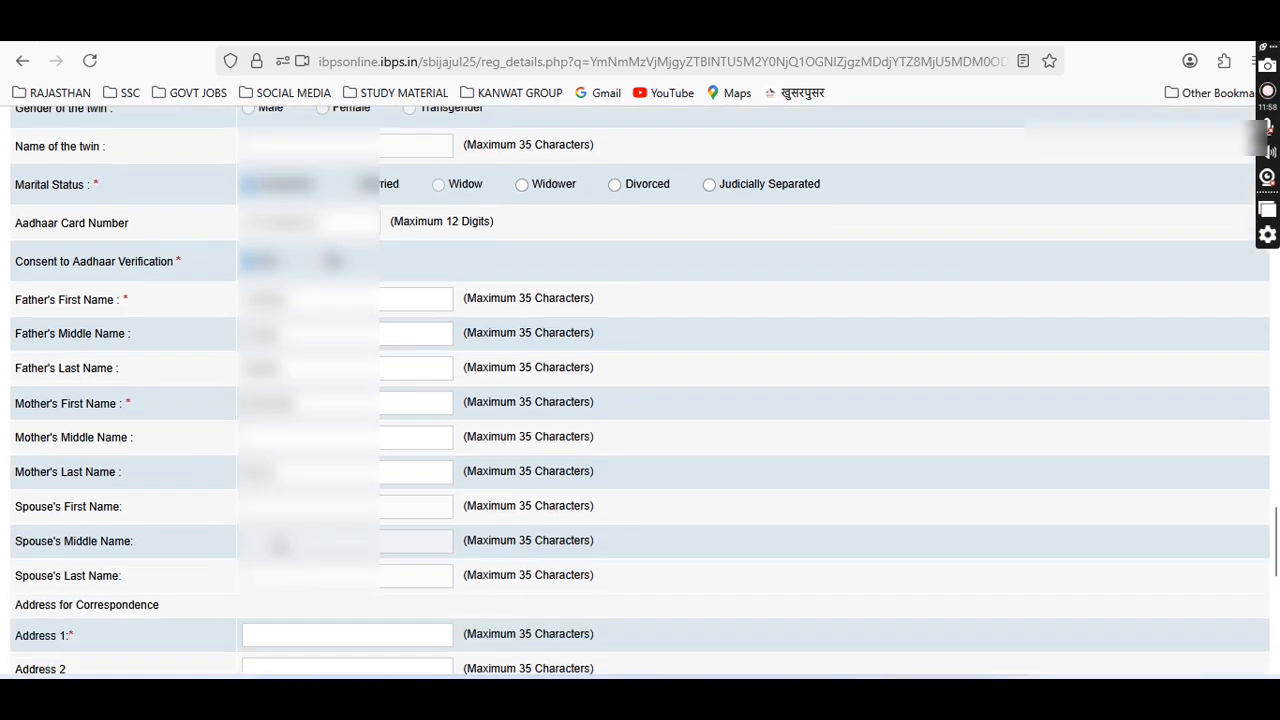
scroll(302, 530, "down", 2)
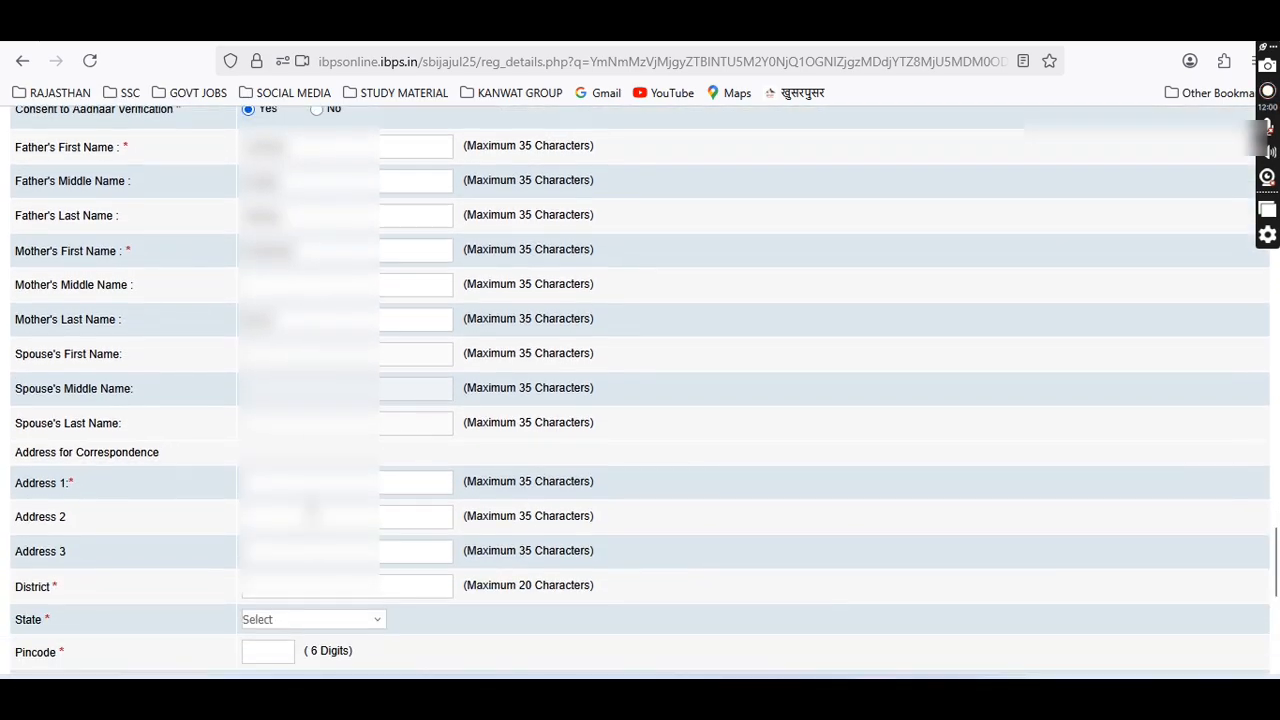
Fill in the first and second lines of the correspondence address.
left_click(309, 487)
type("•••")
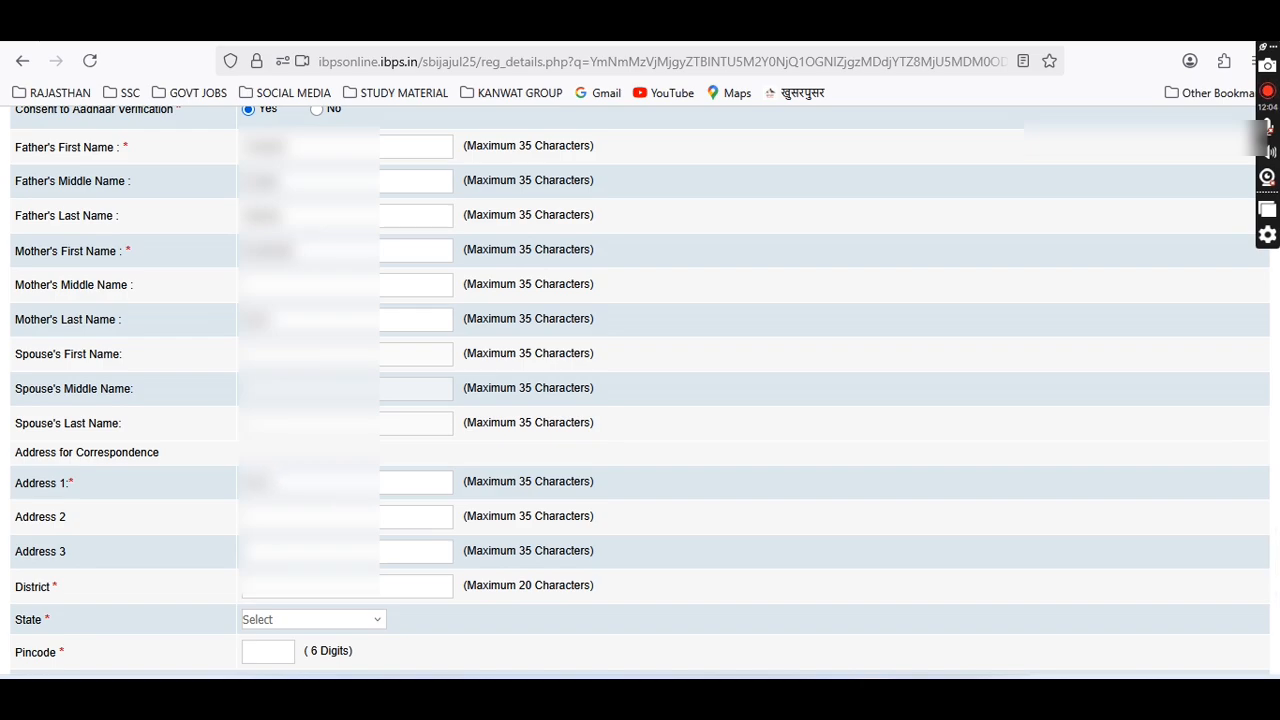
type("••••••••")
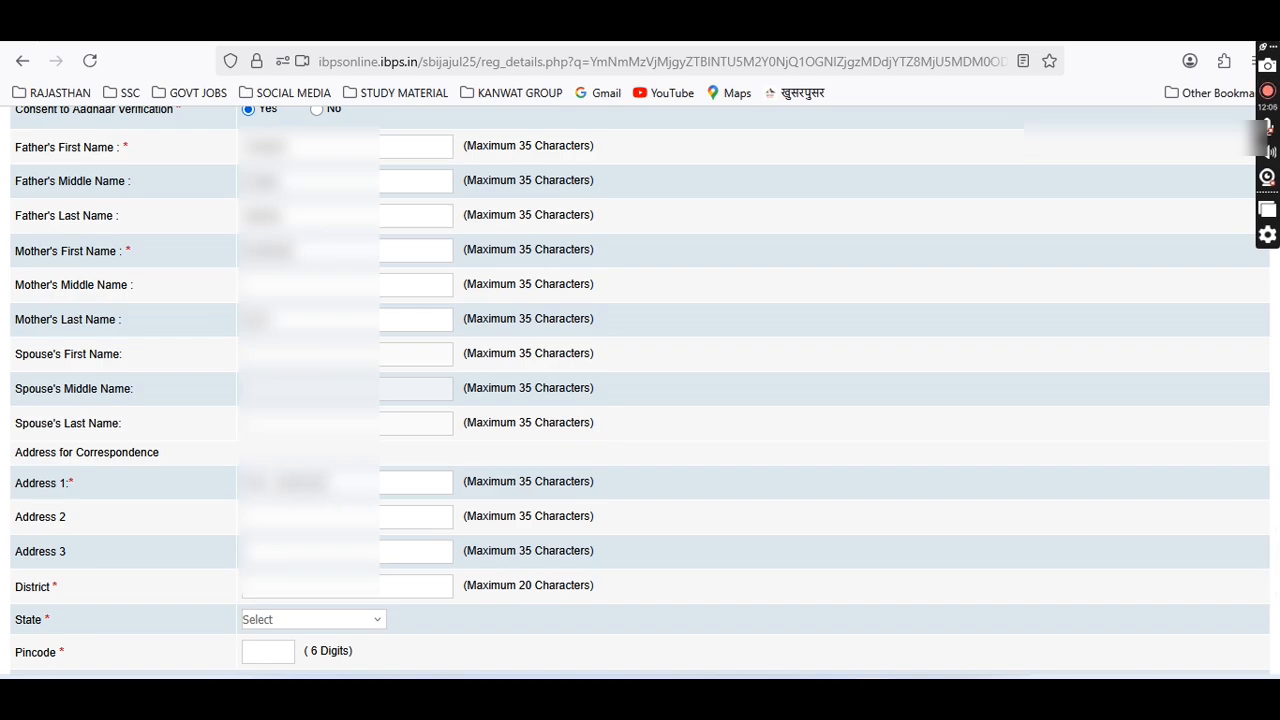
type("•••••")
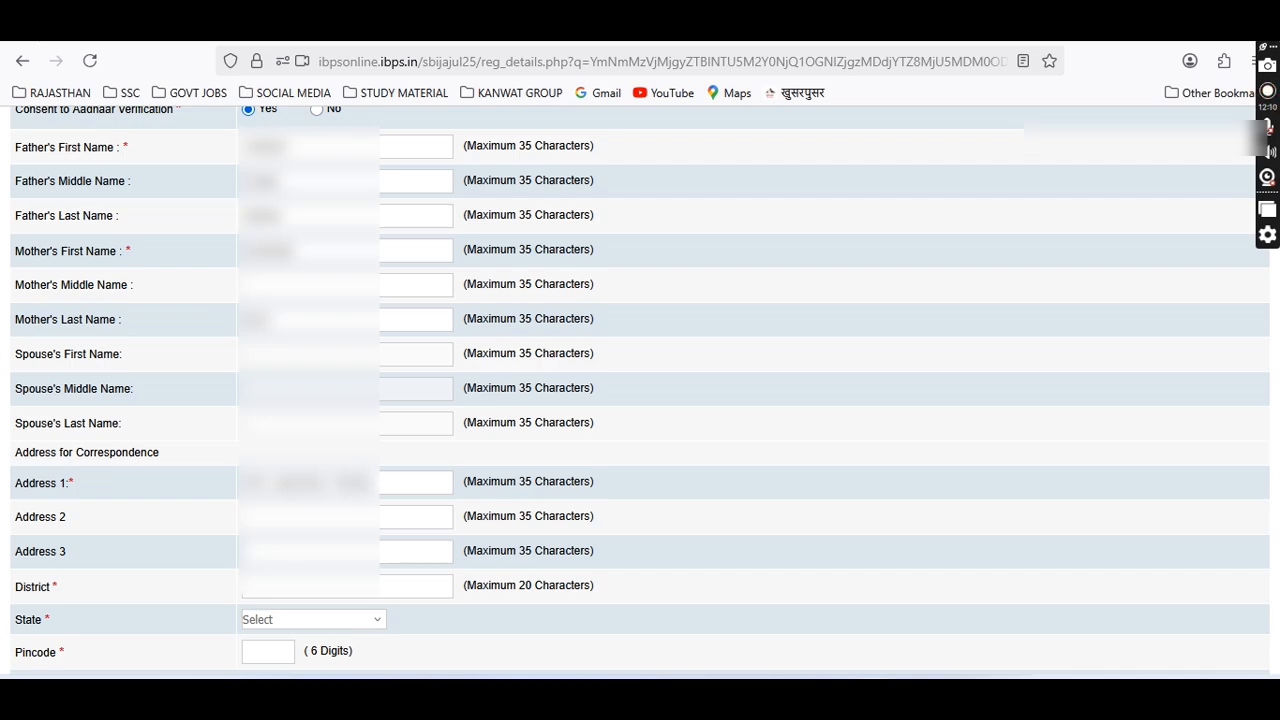
type("MUNDAWAR")
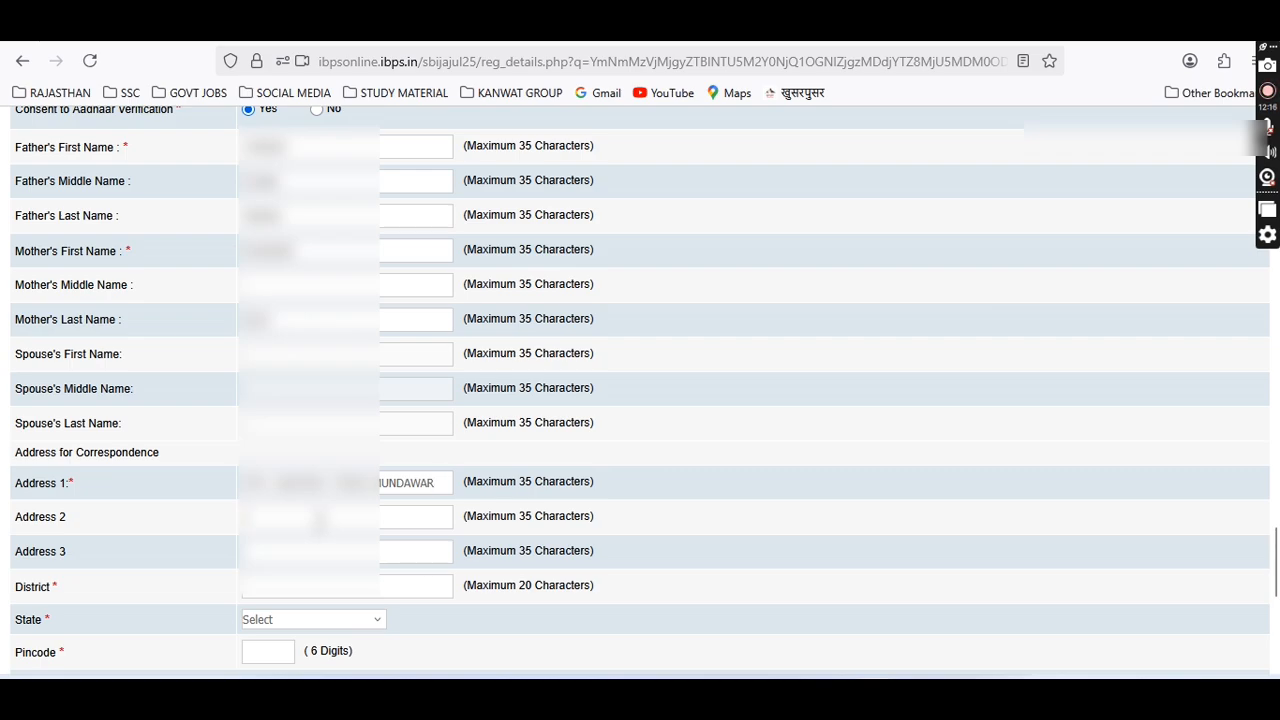
left_click(320, 517)
type("•••")
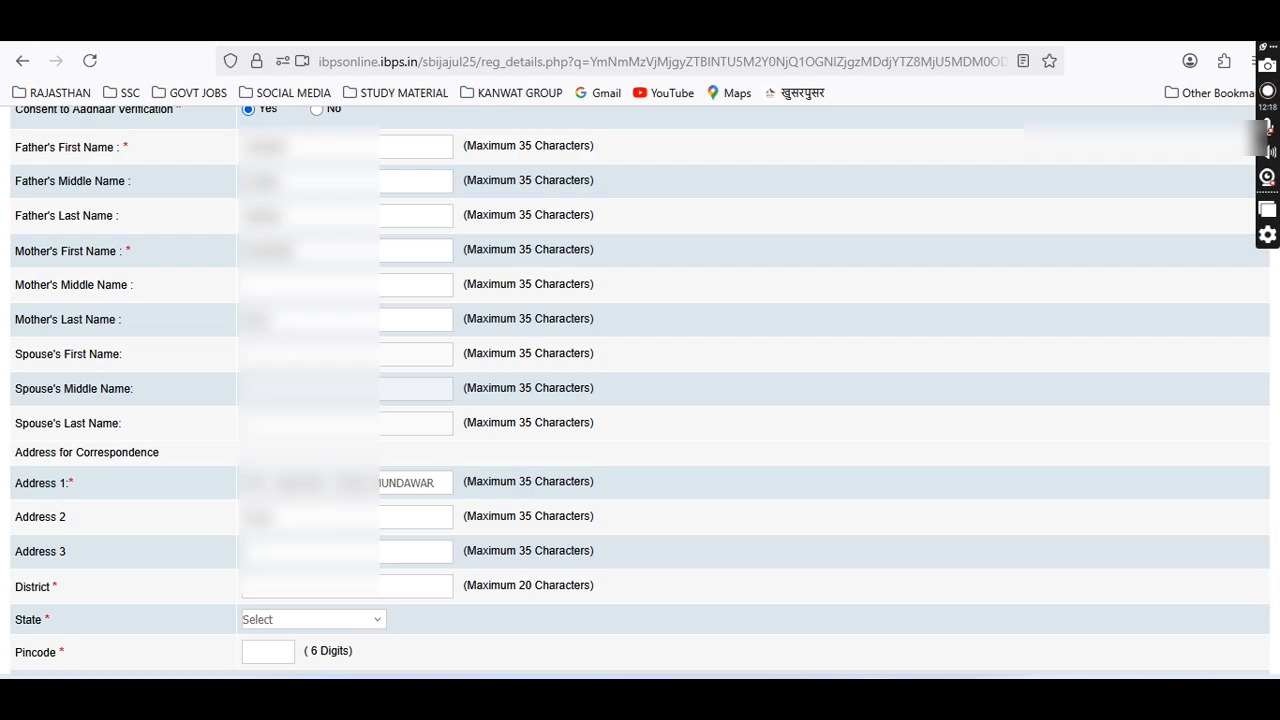
type("•••••••")
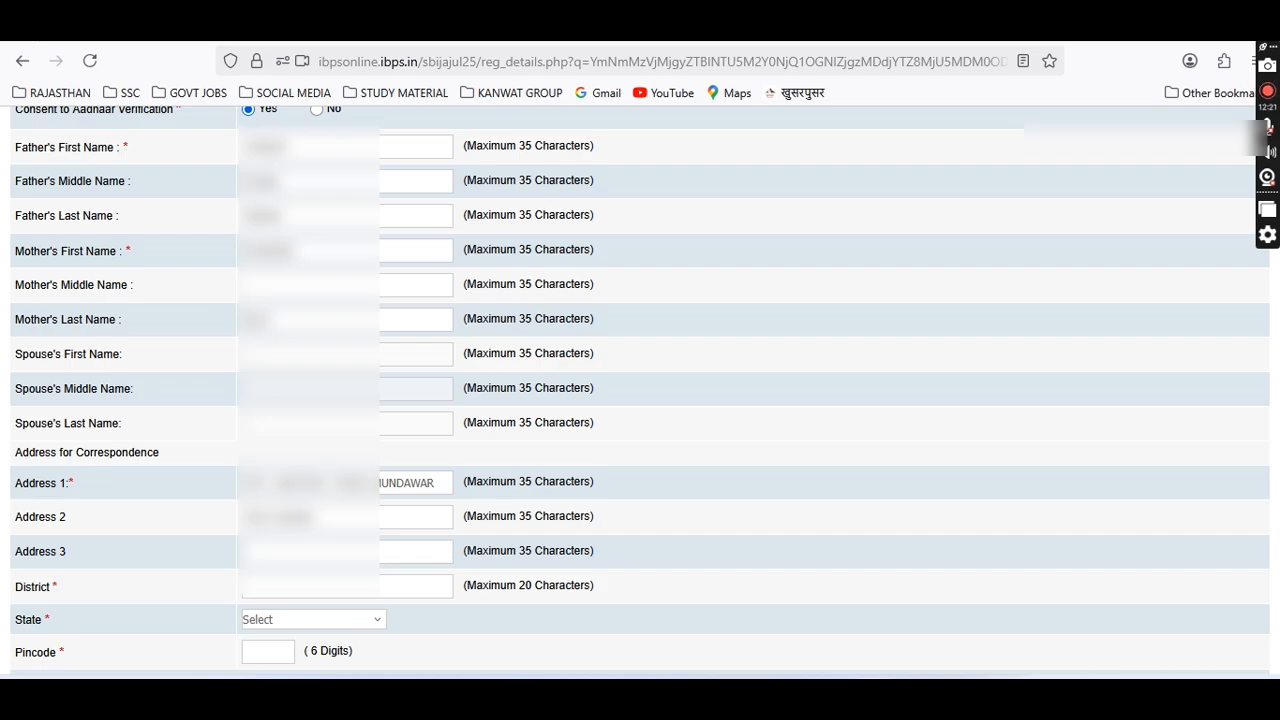
type("••••••••")
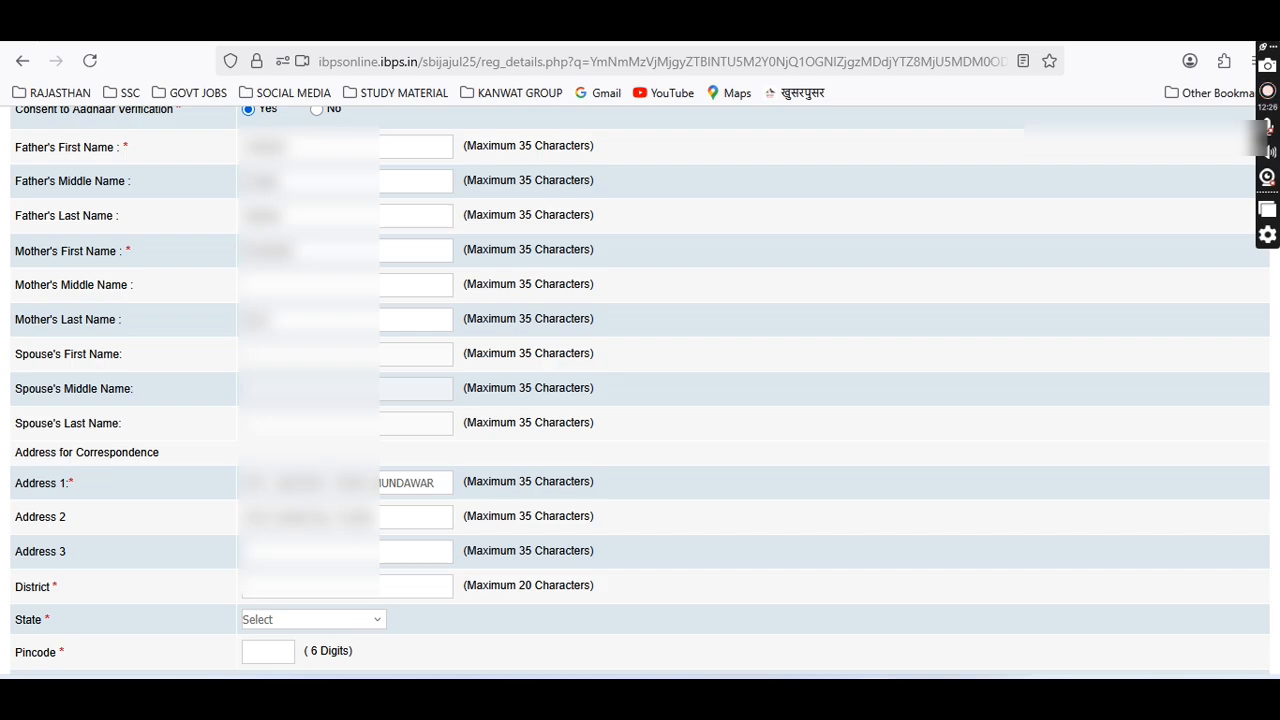
scroll(328, 525, "down", 1)
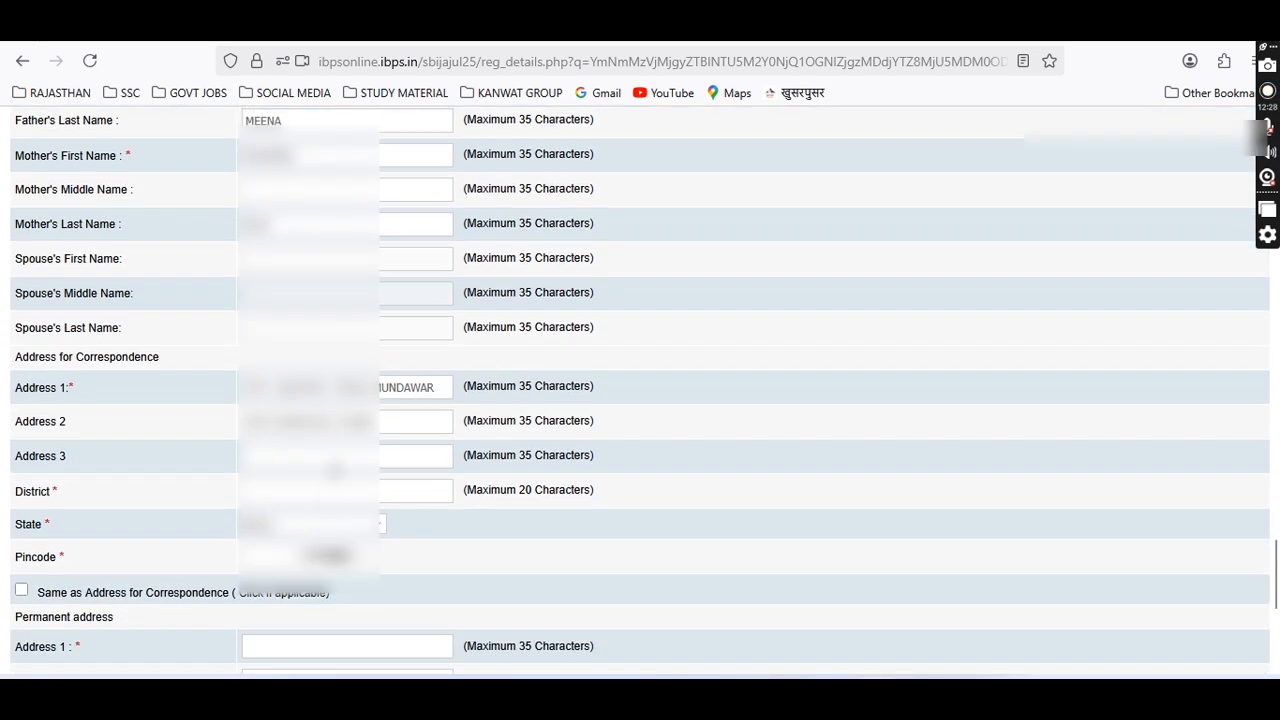
Clear the second address line, choose the state, and set the correspondence district to KARAULI32.
left_click_drag(380, 421, 277, 421)
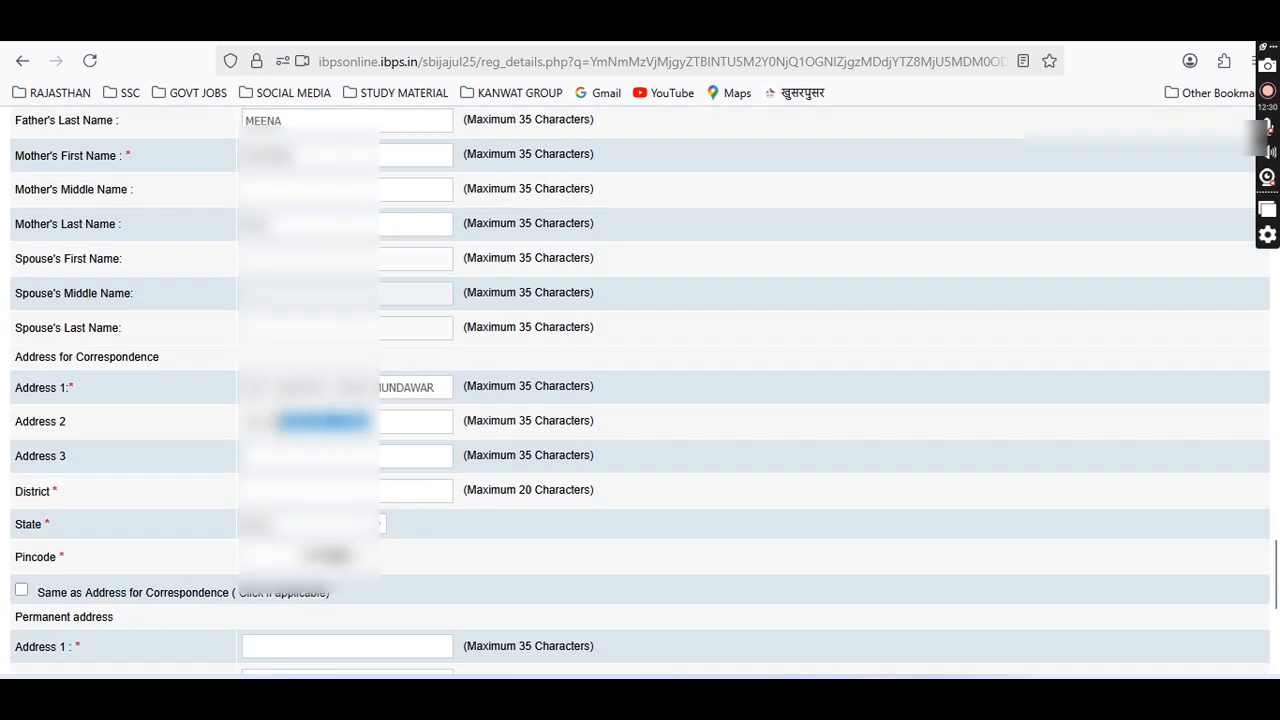
left_click_drag(374, 421, 244, 421)
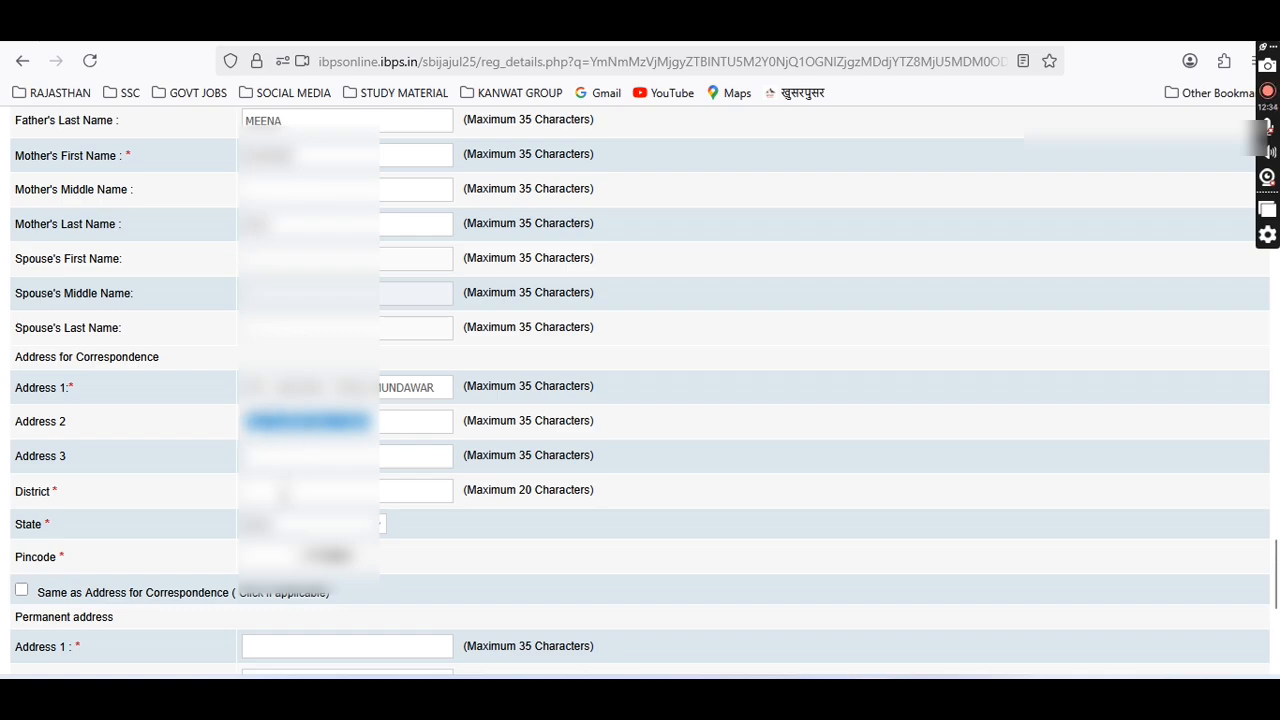
key("BackSpace")
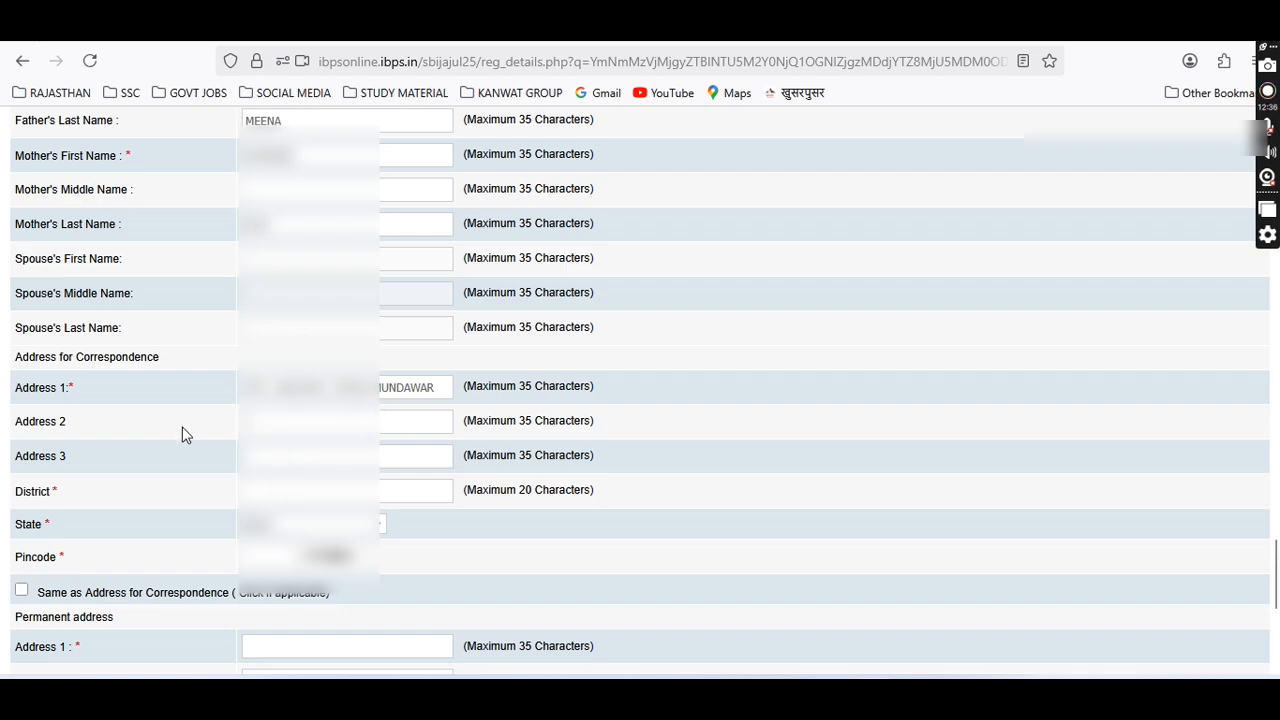
left_click(262, 491)
type("ALWARHAL")
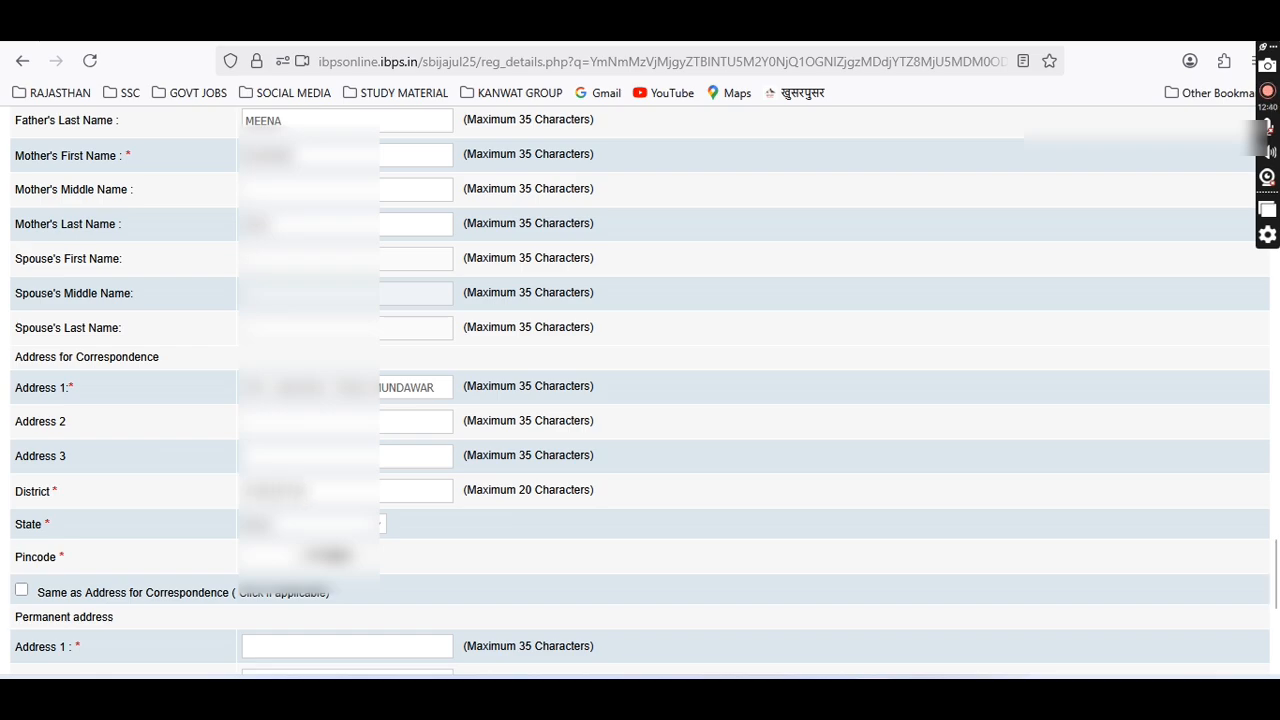
type("-TIJA")
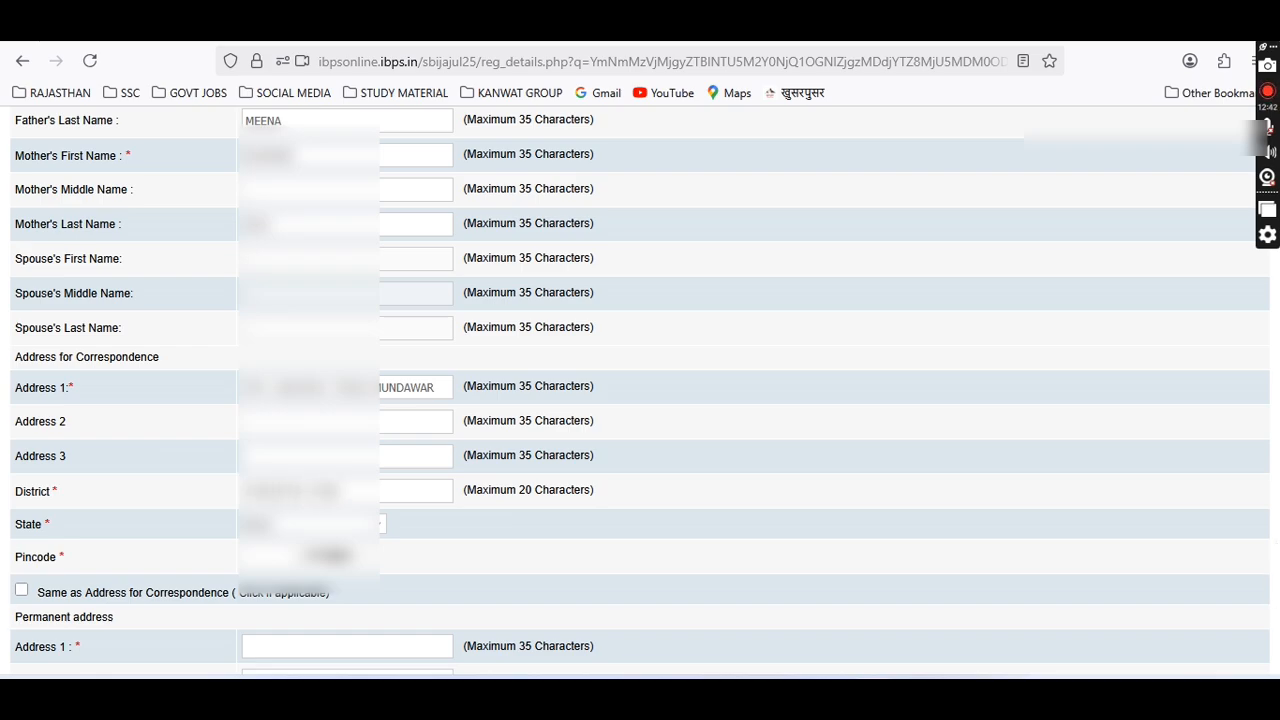
left_click(300, 524)
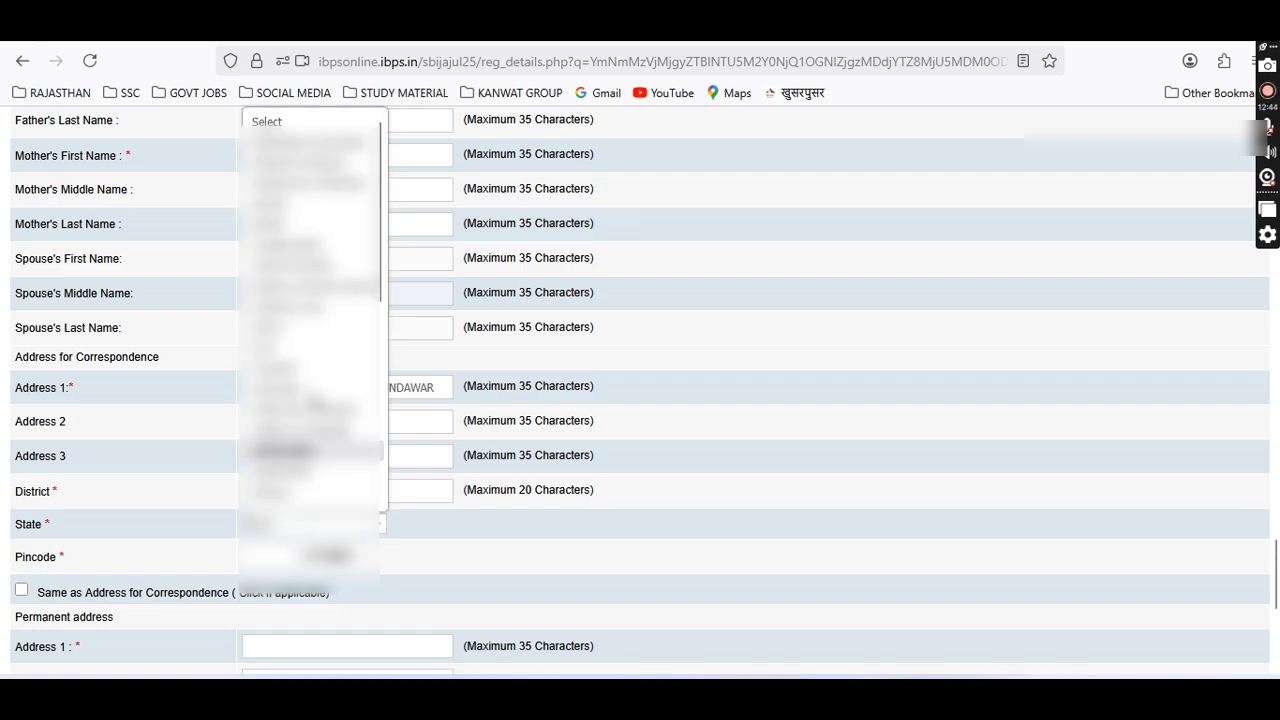
scroll(300, 400, "down", 4)
left_click(285, 353)
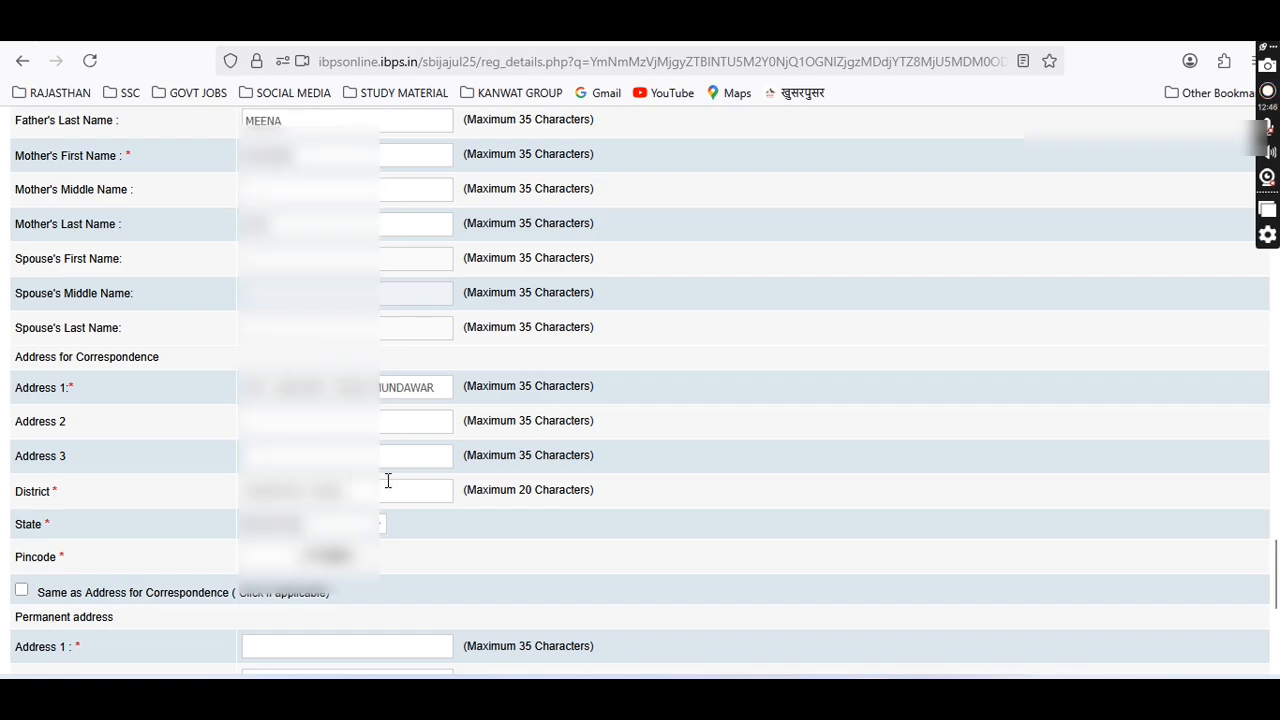
left_click_drag(389, 482, 234, 489)
key("BackSpace")
type("KARA")
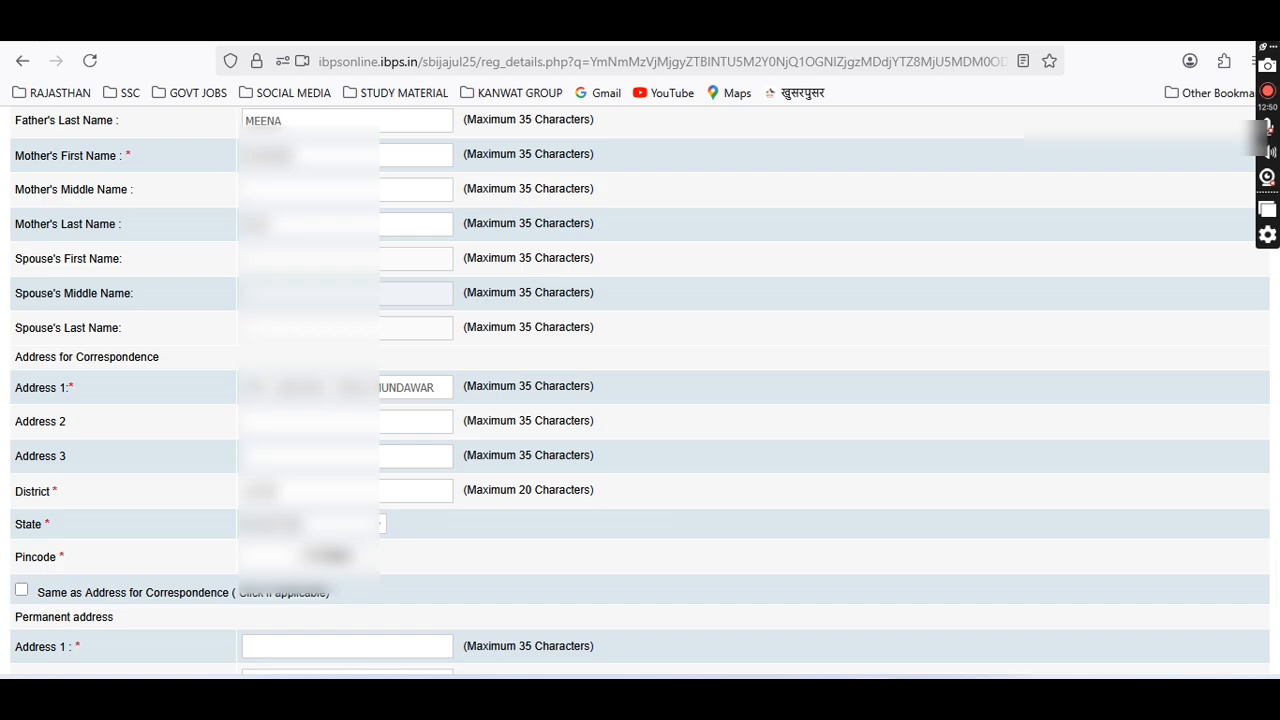
type("ULI32")
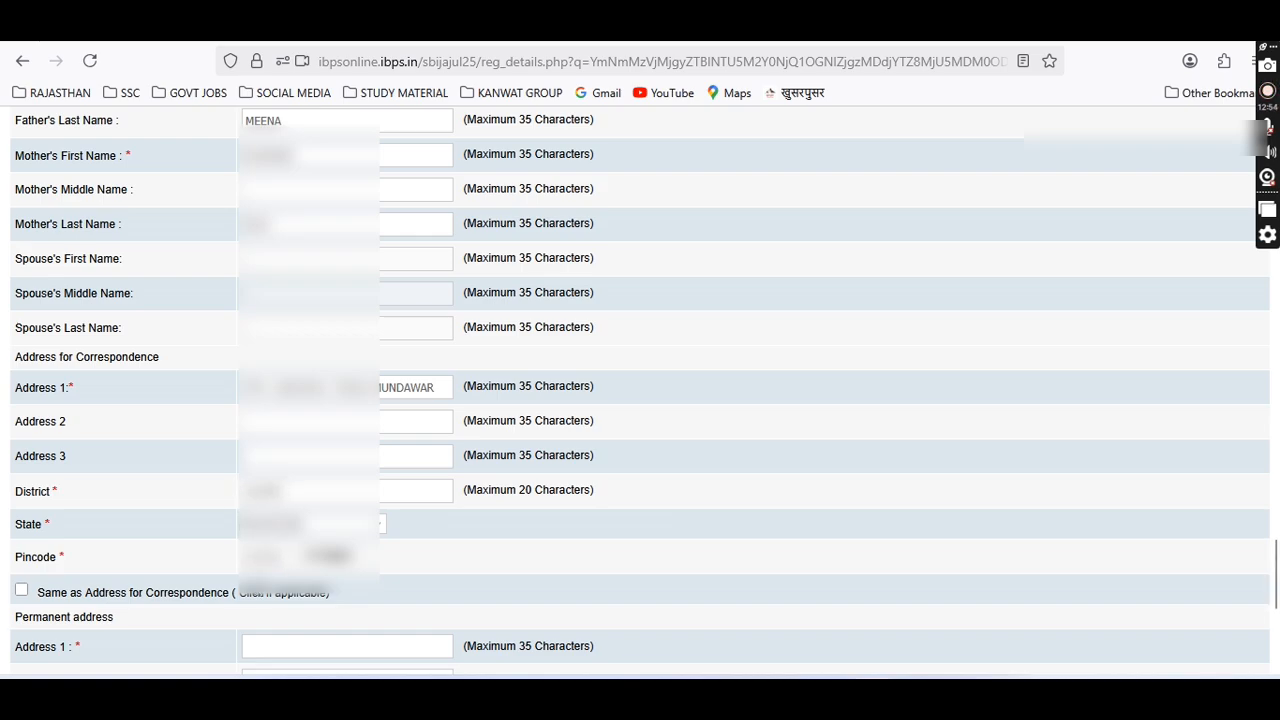
Make the permanent address match the correspondence address, validate the details, and save.
left_click(21, 590)
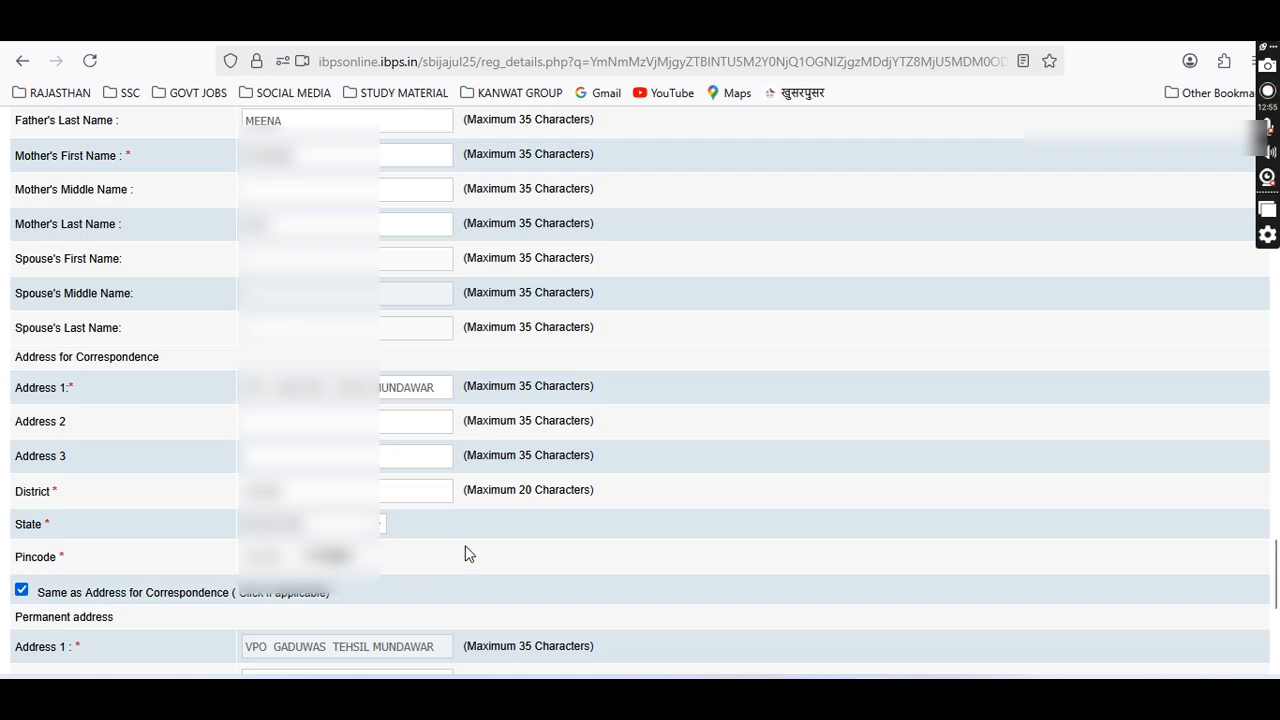
scroll(470, 553, "down", 5)
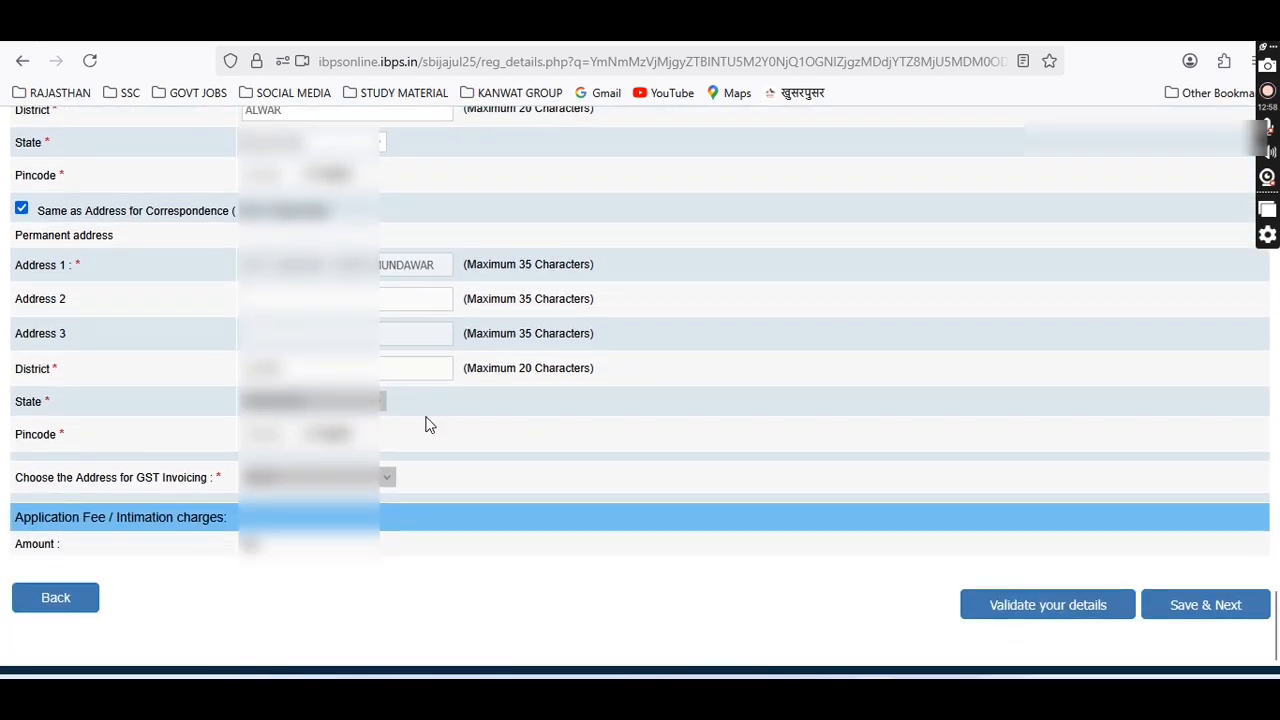
scroll(425, 425, "down", 1)
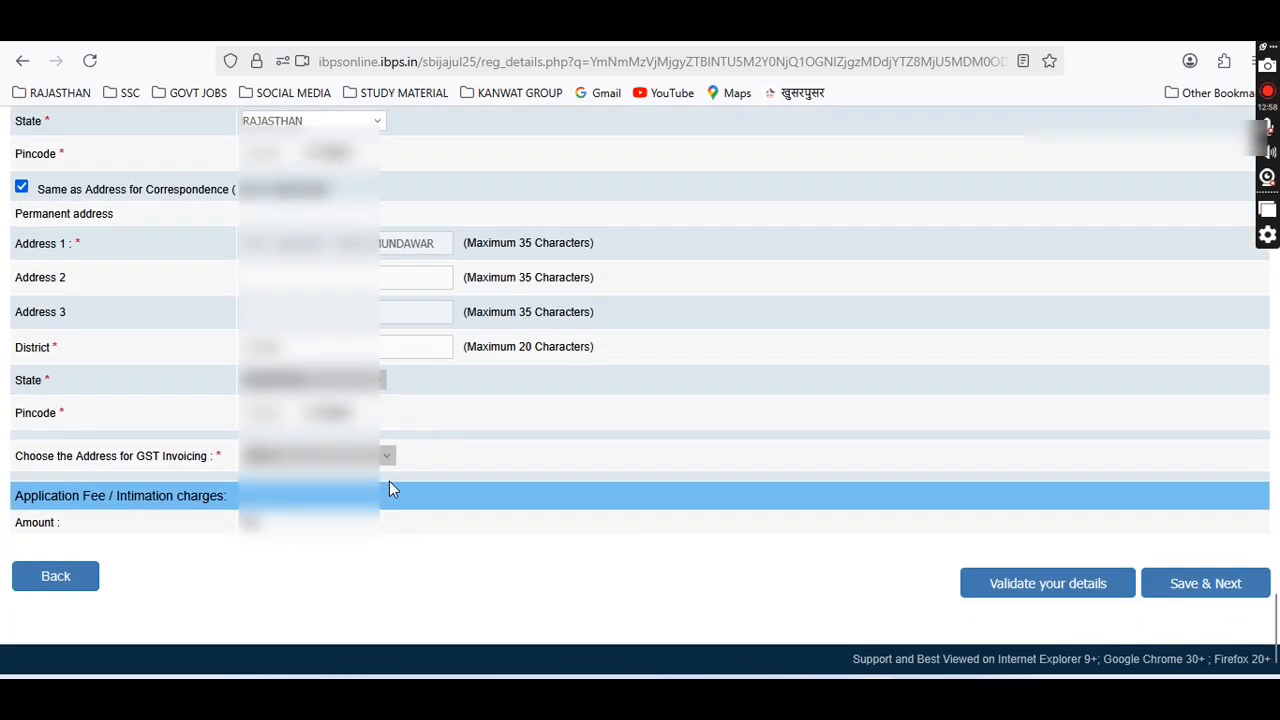
left_click(1060, 590)
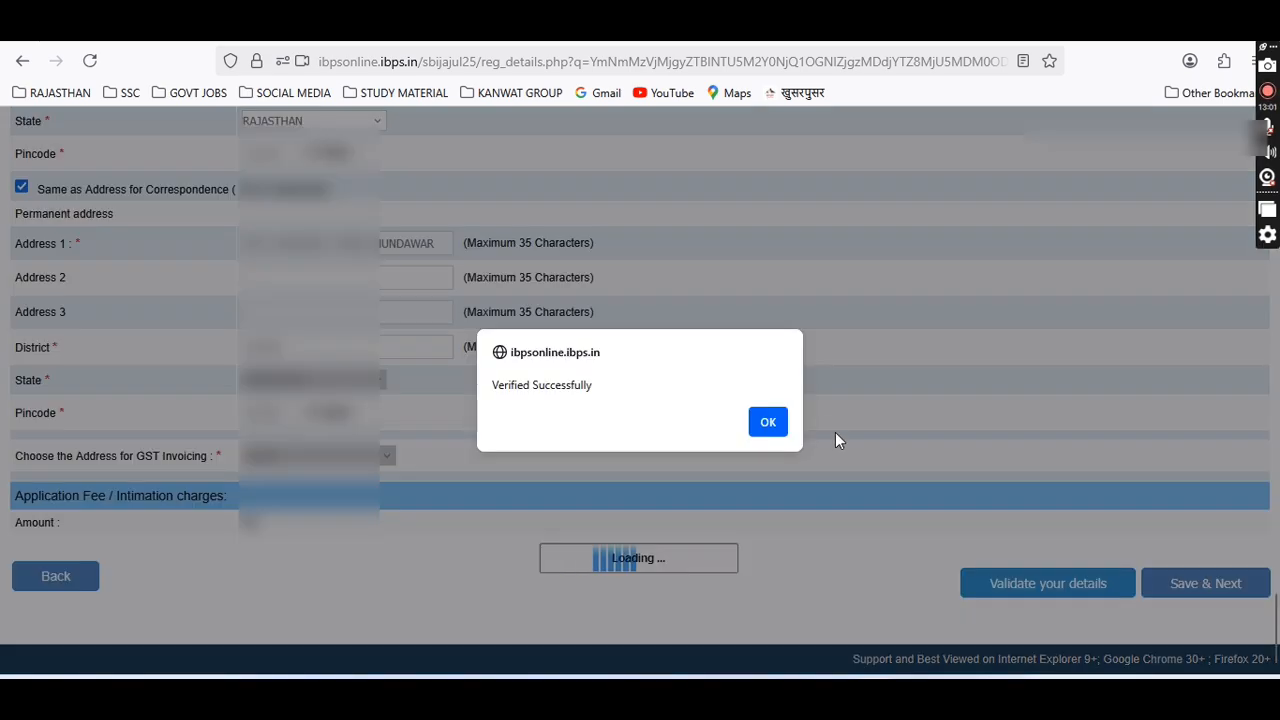
left_click(765, 424)
left_click(1211, 586)
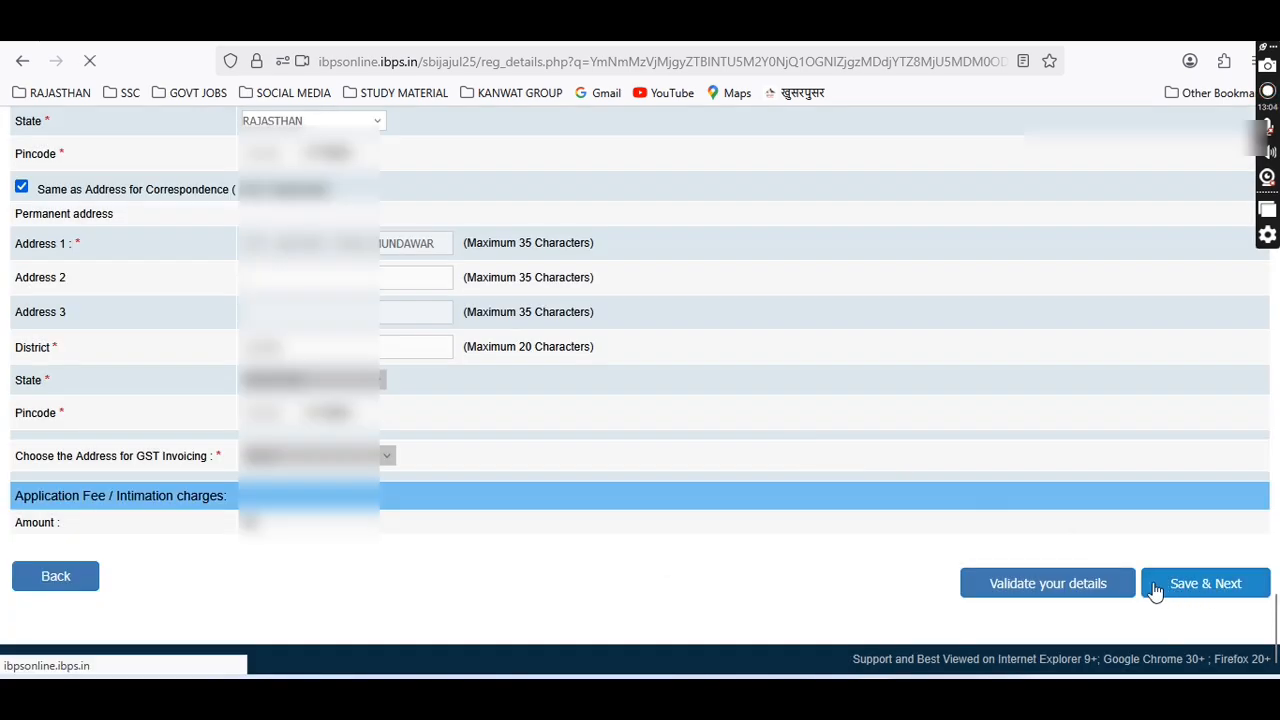
scroll(650, 490, "down", 1)
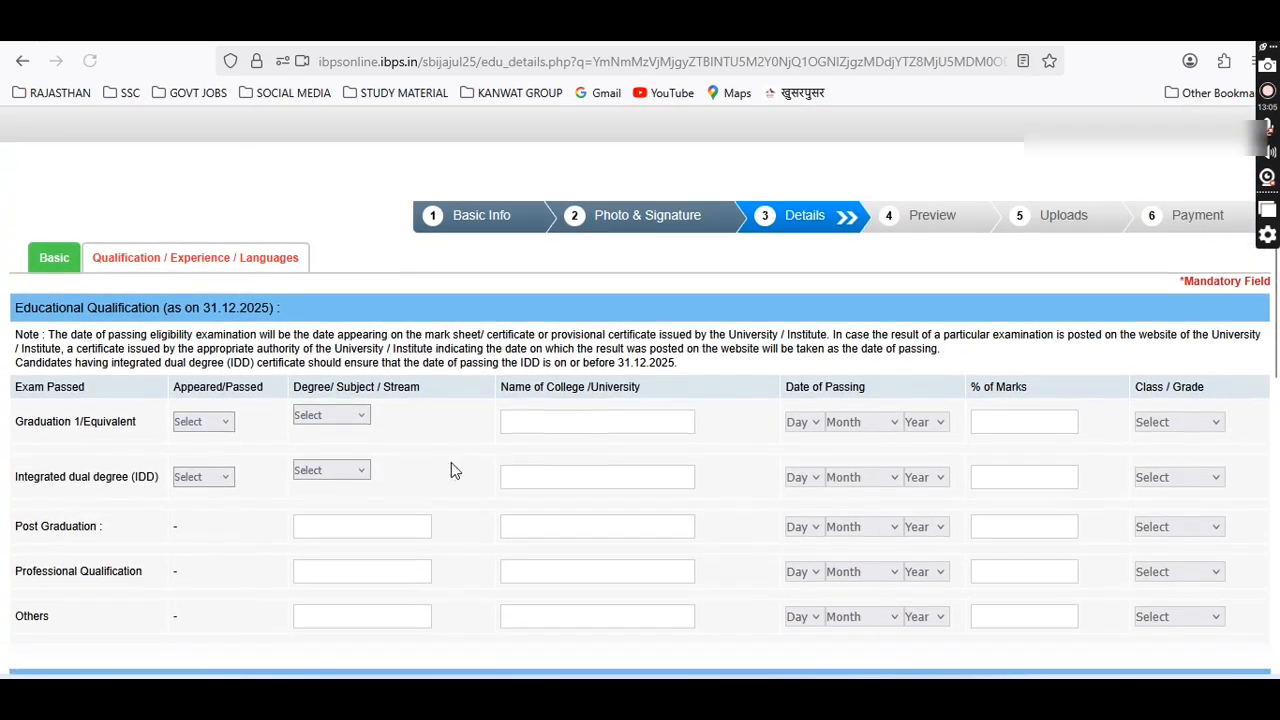
Mark Graduation as Passed with the Arts stream.
left_click(208, 421)
left_click(200, 480)
left_click(313, 412)
left_click(312, 457)
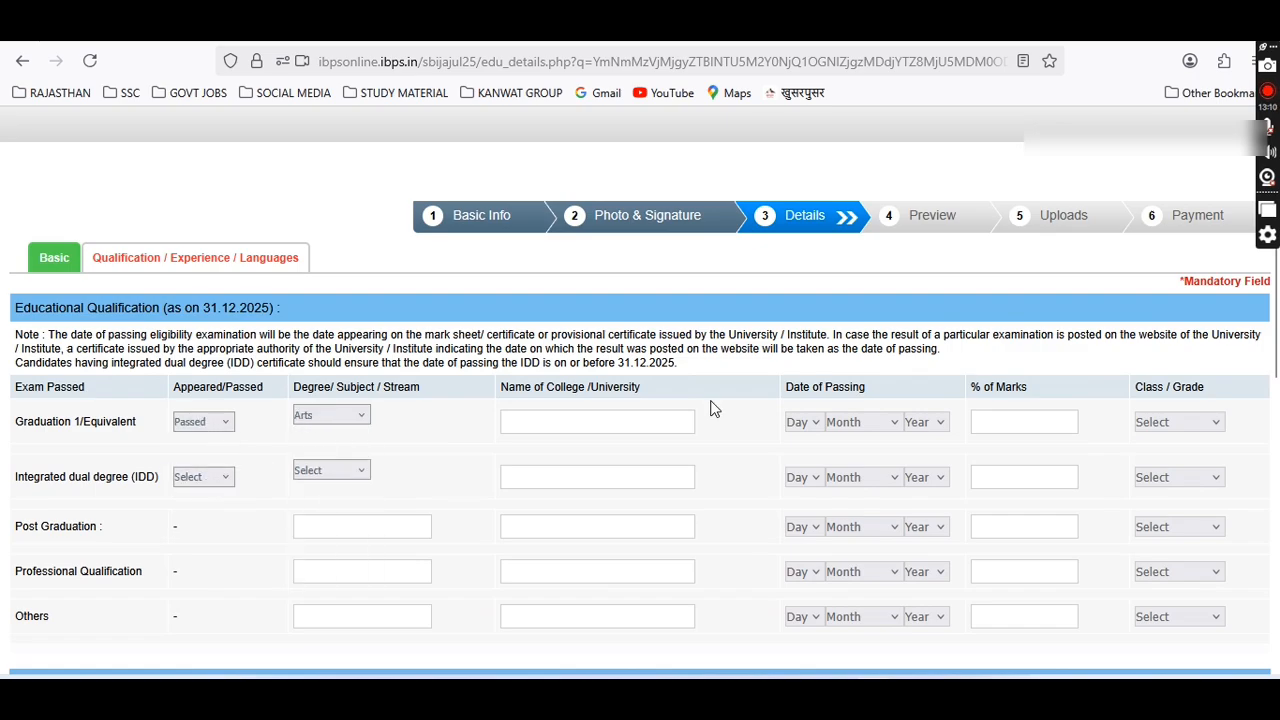
Enter UNIVERSITY OF RAJASTHAN as the Graduation college, picking it from the suggestions.
left_click(646, 421)
type("U")
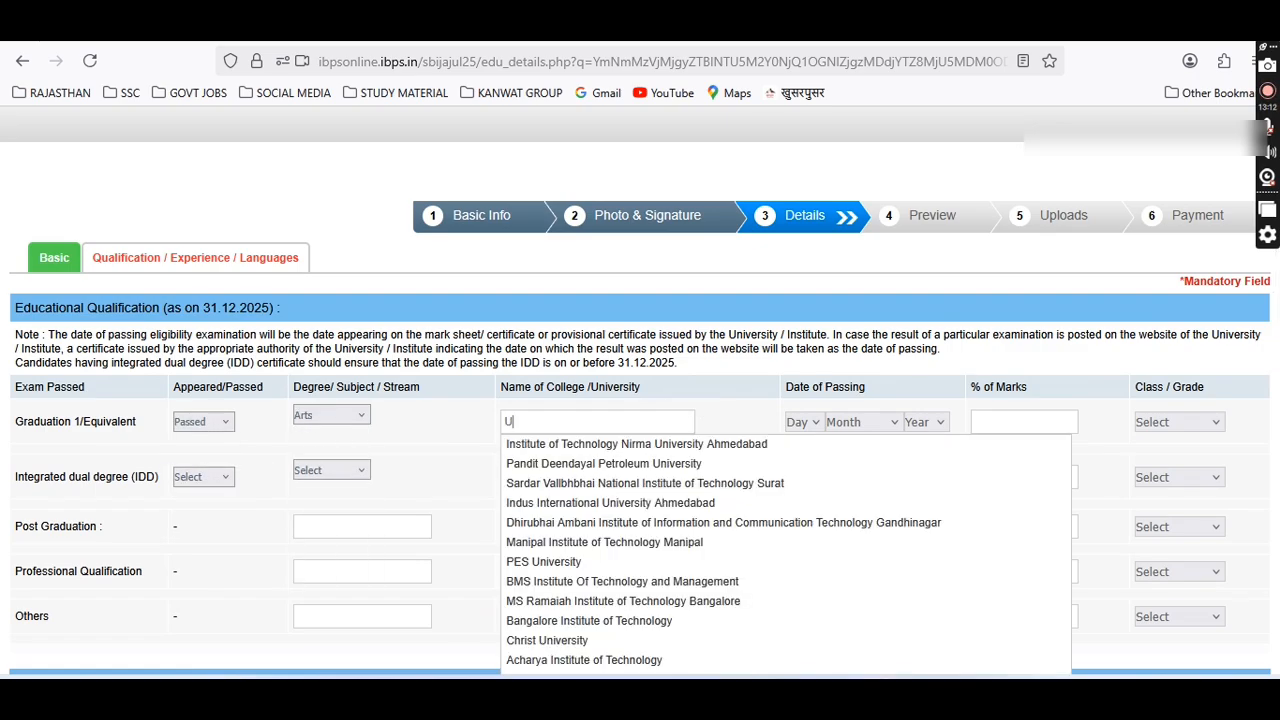
type("NIVERSITY")
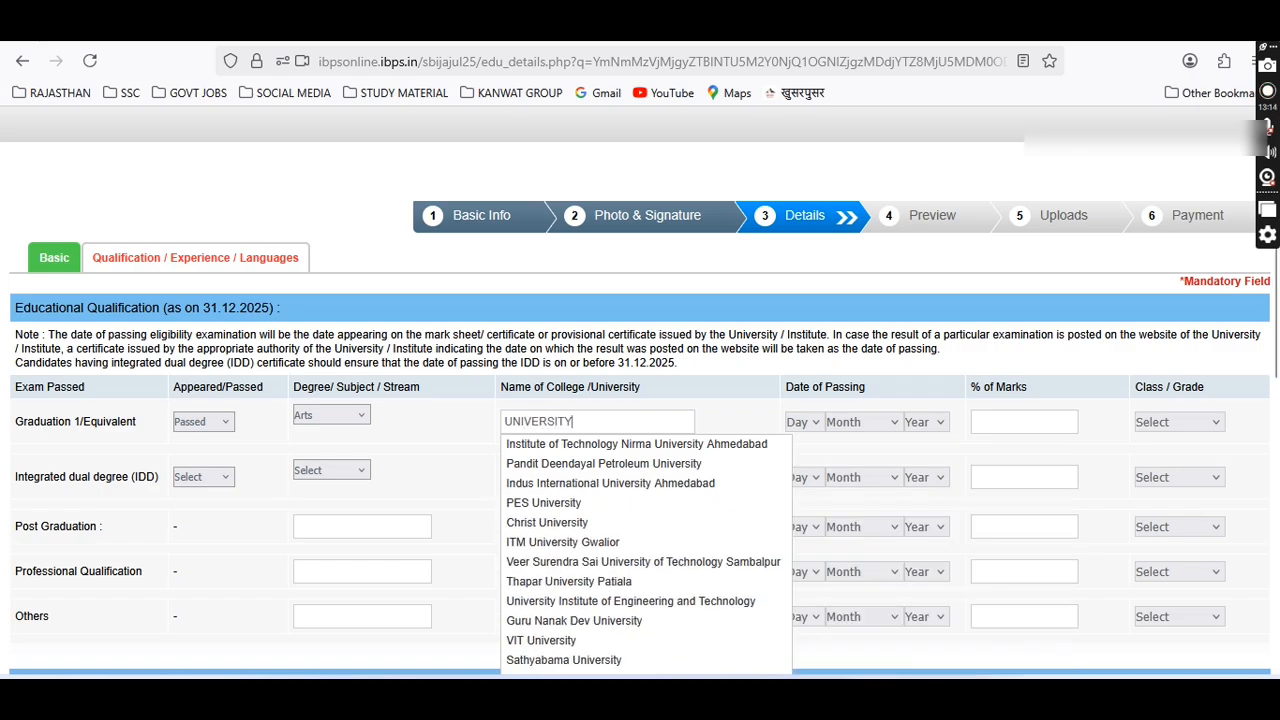
type(" OF RAJ")
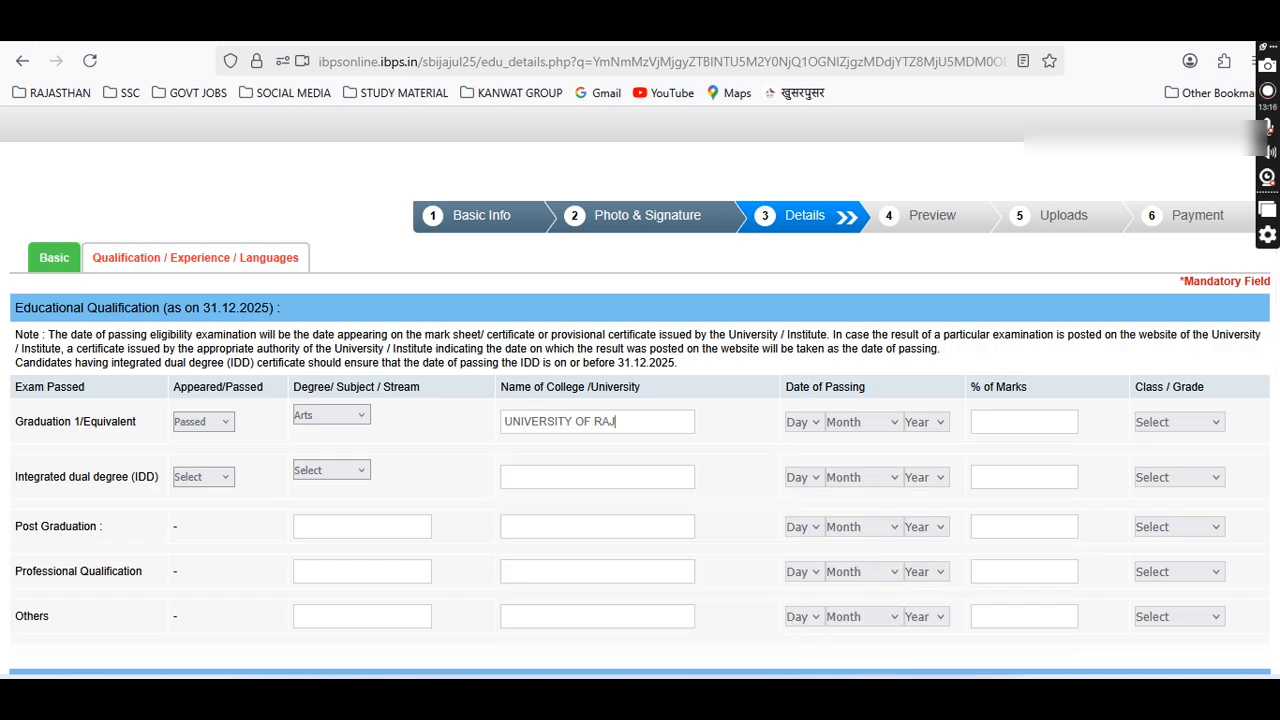
key("BackSpace")
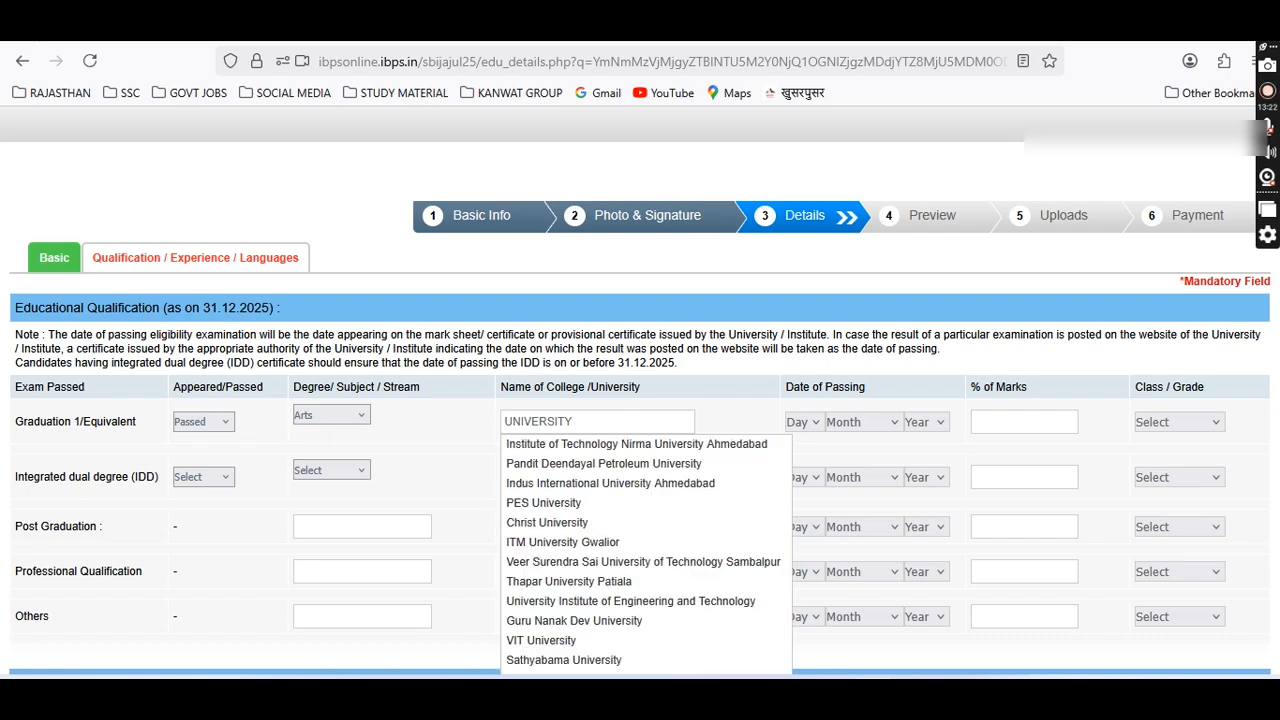
key("BackSpace")
key("BackSpace")
key("BackSpace")
key("BackSpace")
key("BackSpace")
key("BackSpace")
key("BackSpace")
type("R")
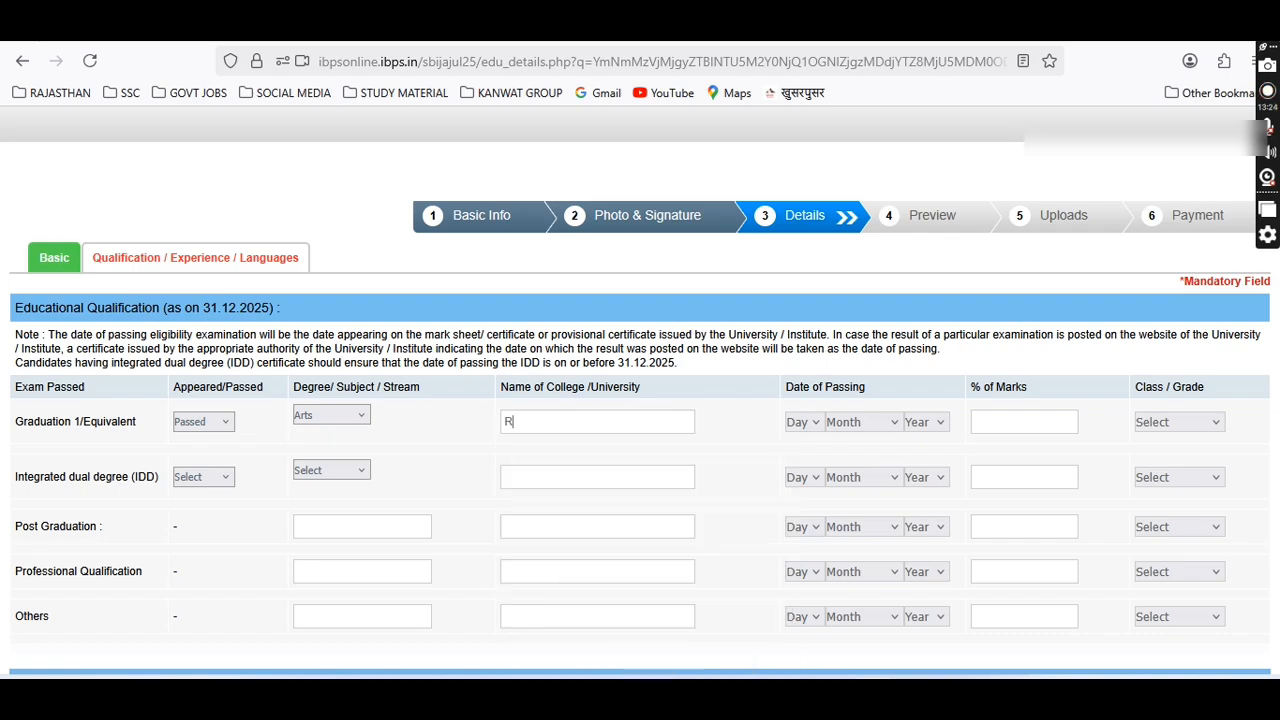
type("AJAST")
key("BackSpace")
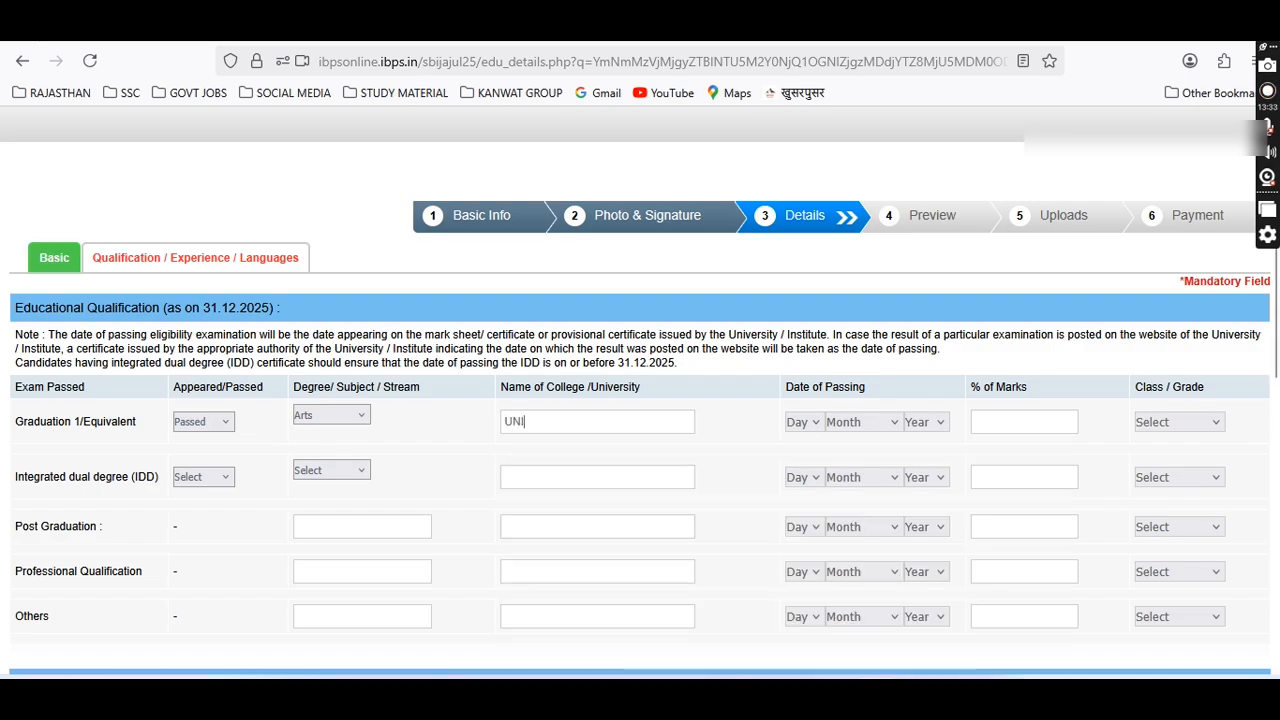
type("VERSITY")
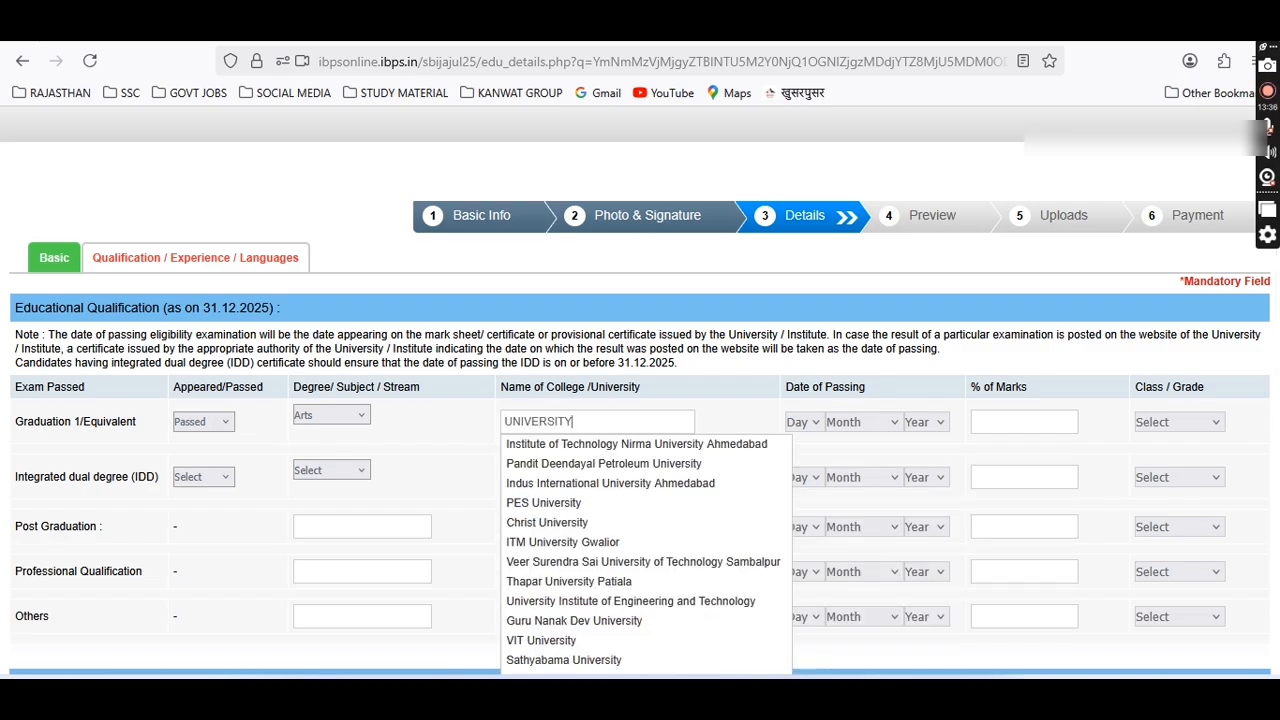
scroll(660, 540, "down", 4)
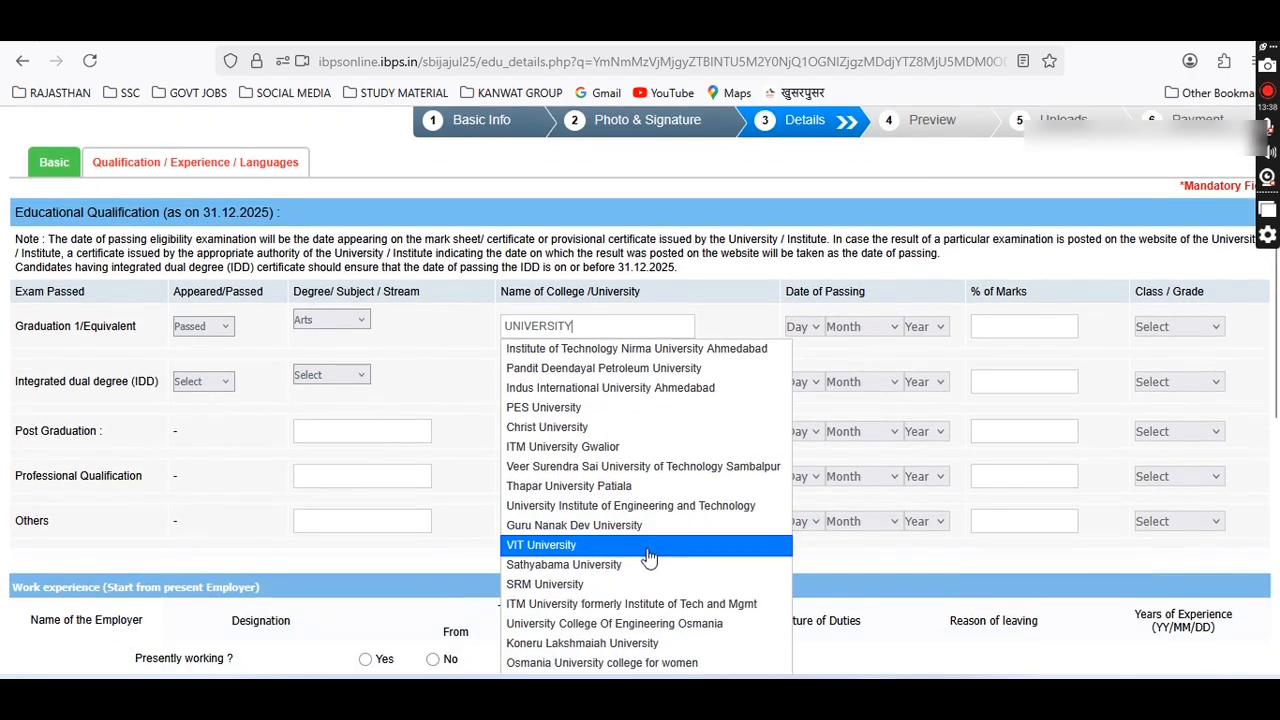
scroll(648, 556, "down", 6)
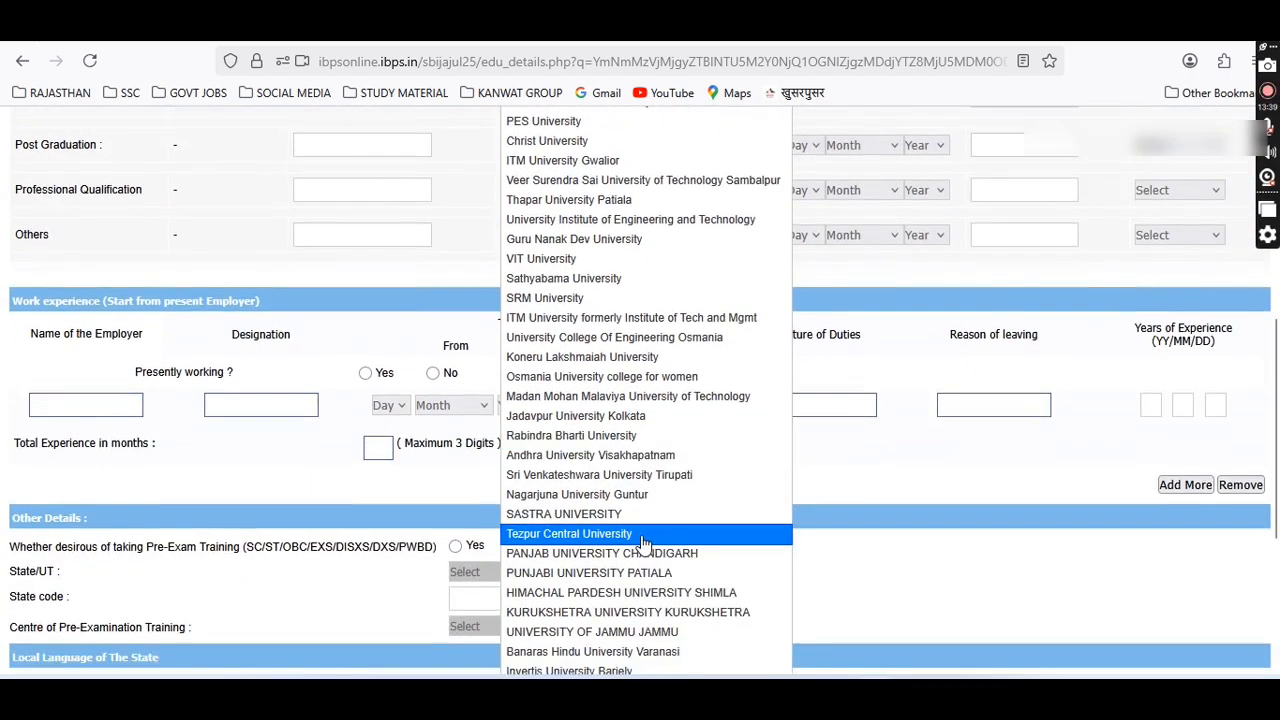
scroll(643, 543, "down", 4)
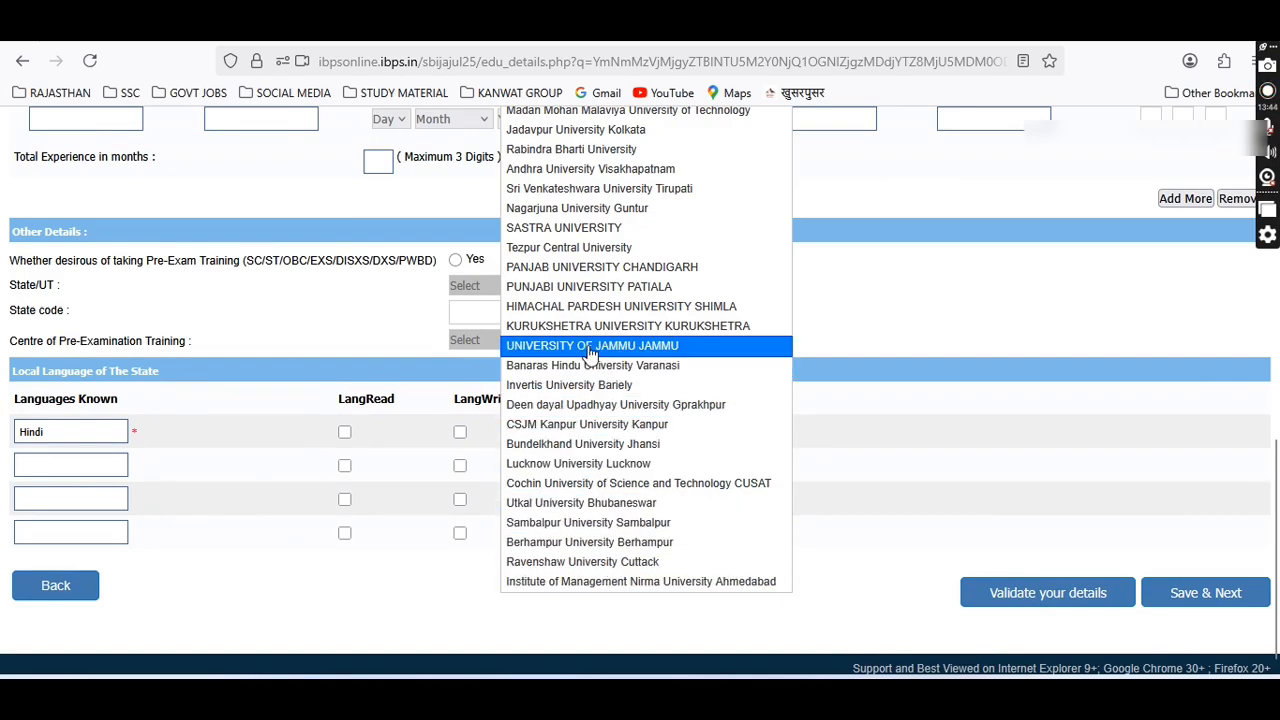
scroll(590, 352, "up", 2)
scroll(590, 352, "up", 4)
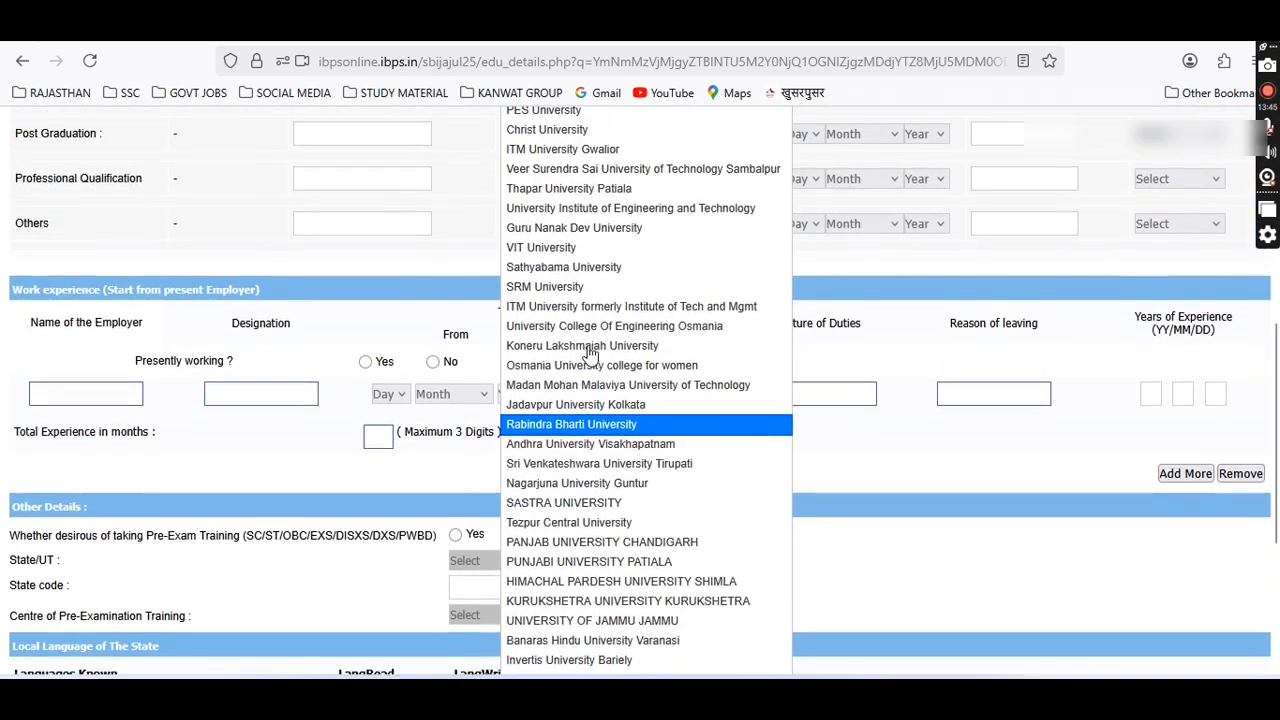
scroll(588, 356, "up", 2)
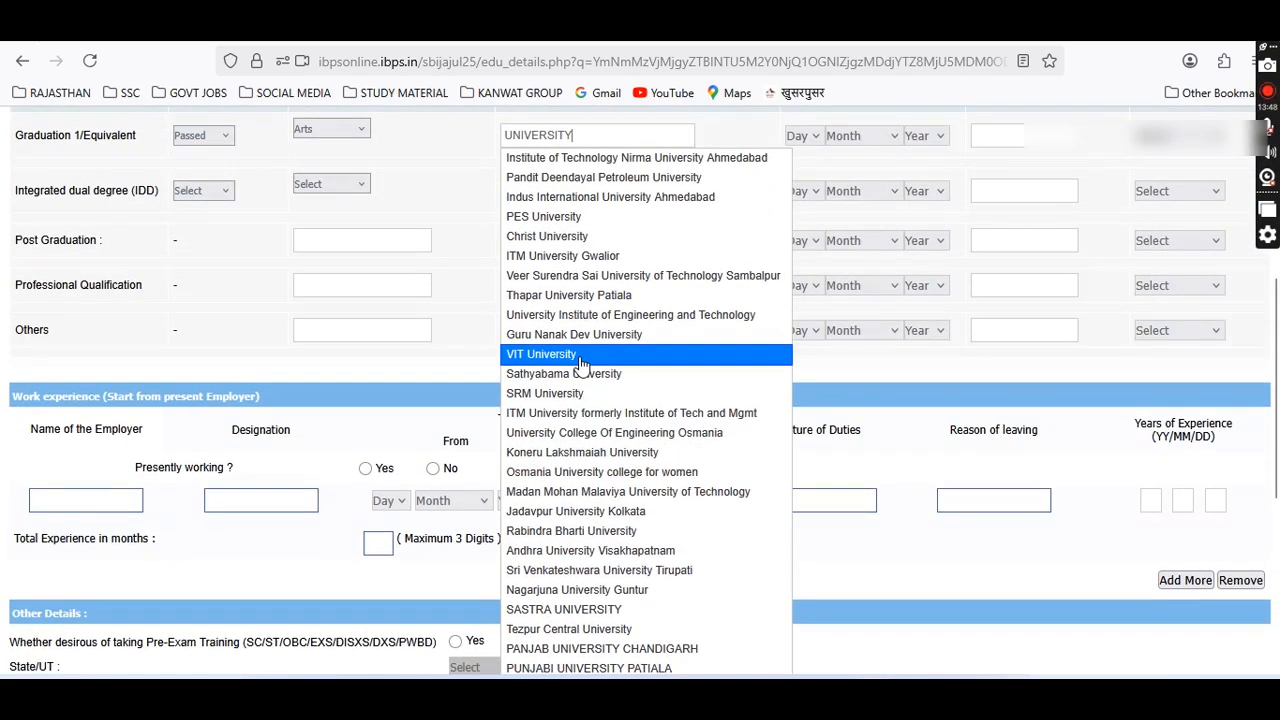
scroll(583, 362, "up", 2)
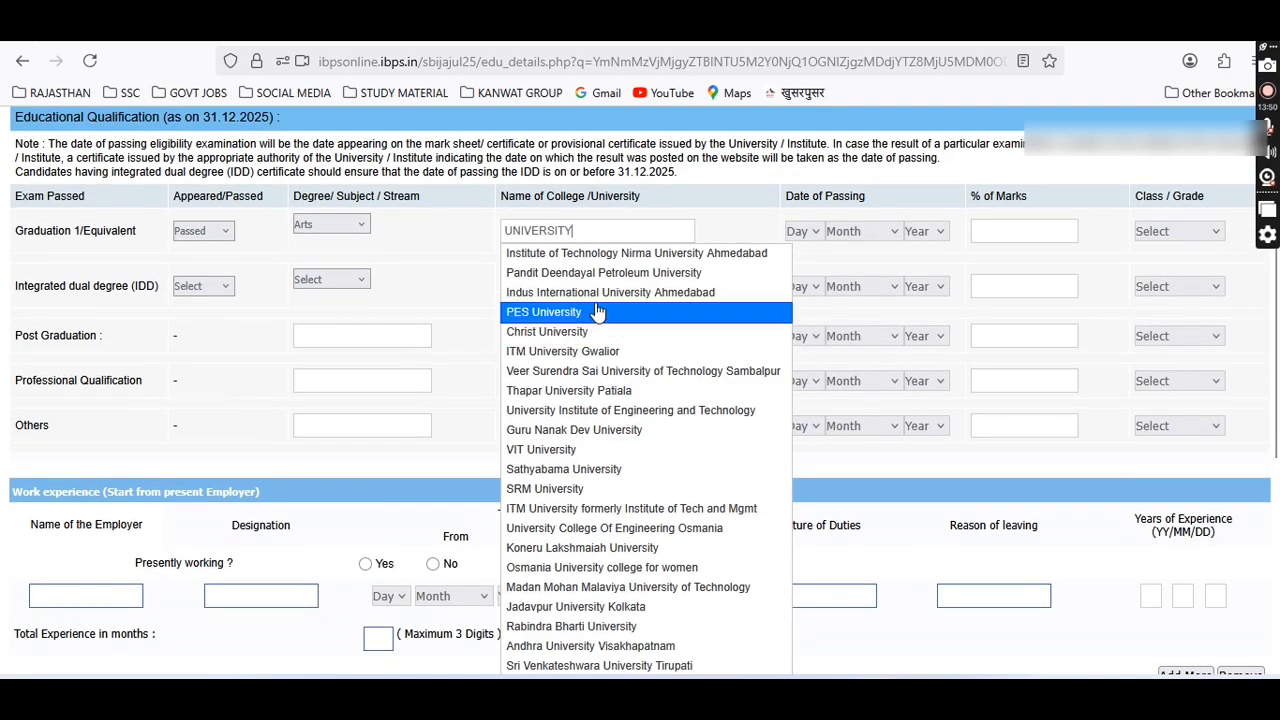
key("BackSpace")
key("BackSpace")
key("BackSpace")
key("BackSpace")
key("BackSpace")
key("BackSpace")
key("BackSpace")
key("BackSpace")
key("BackSpace")
key("BackSpace")
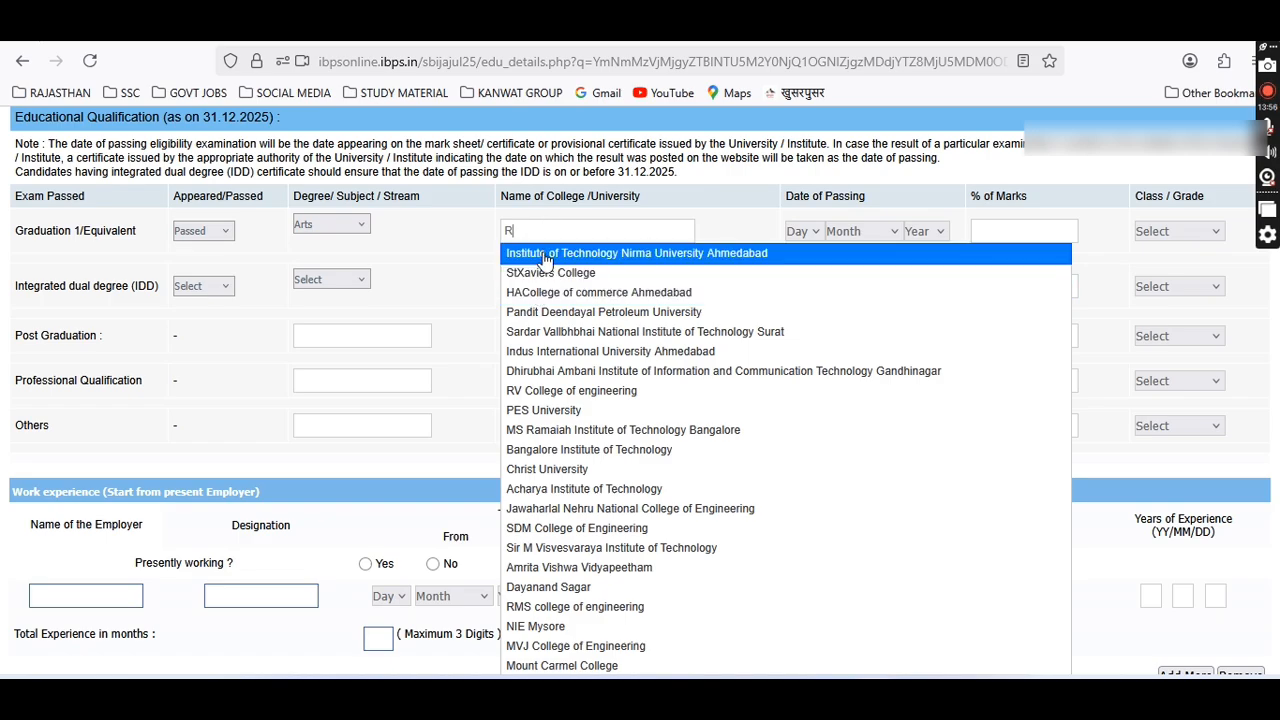
type("RA")
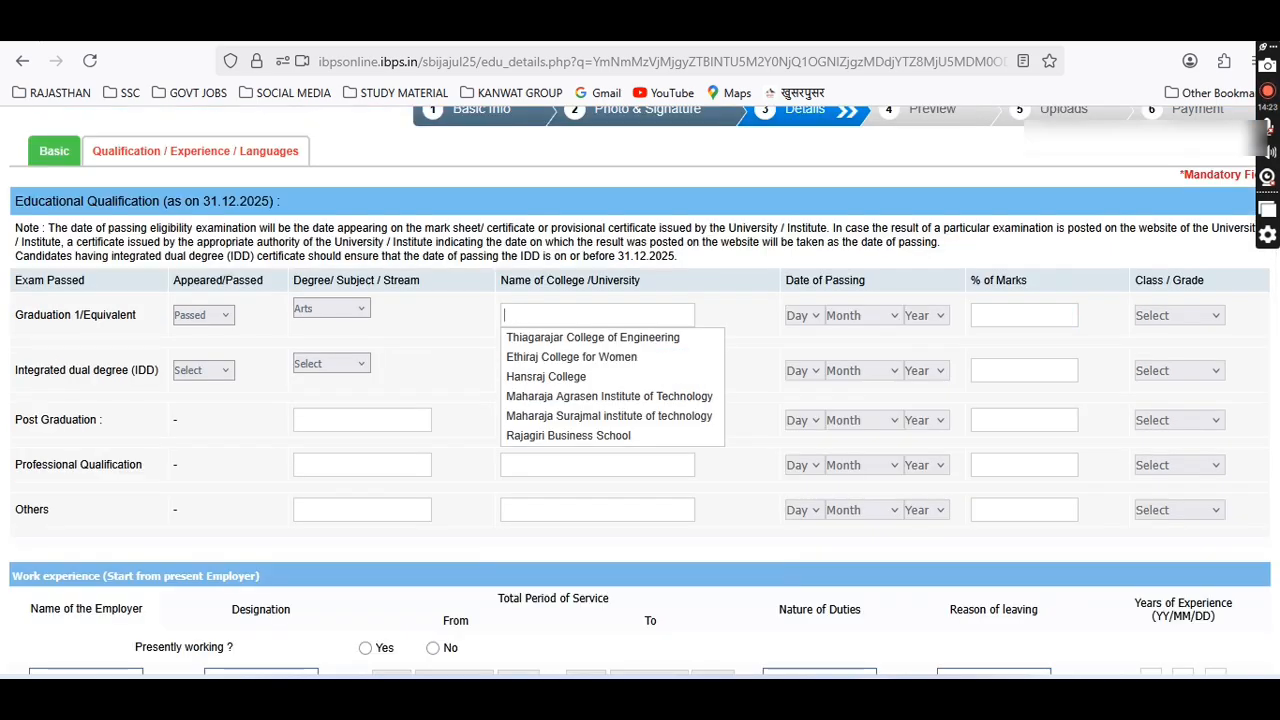
type("UOR")
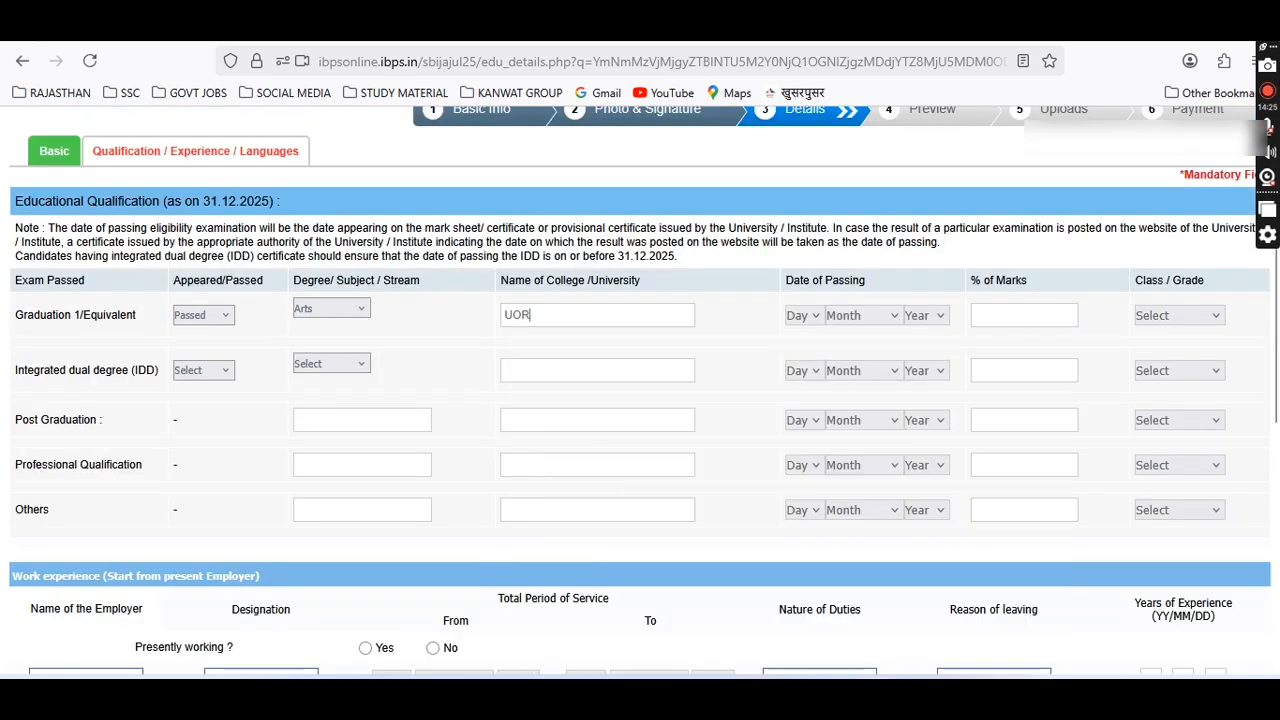
key("BackSpace")
key("BackSpace")
type("N")
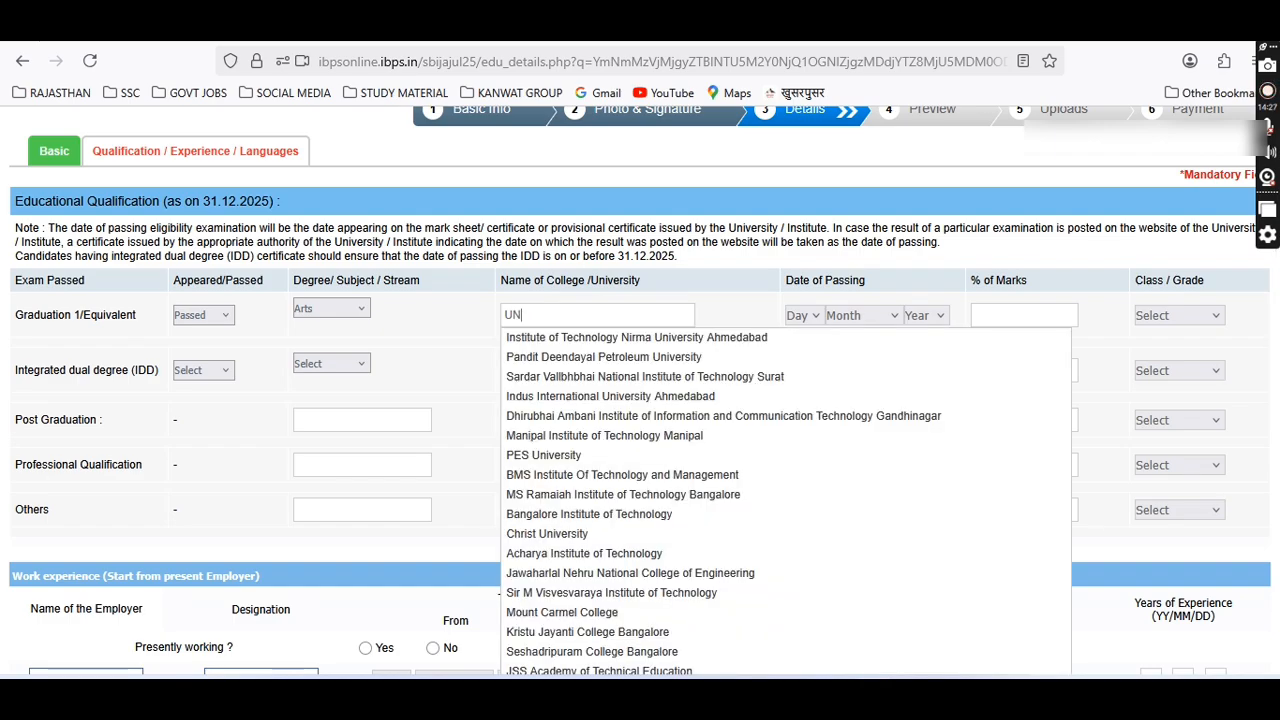
type("IVERSIT")
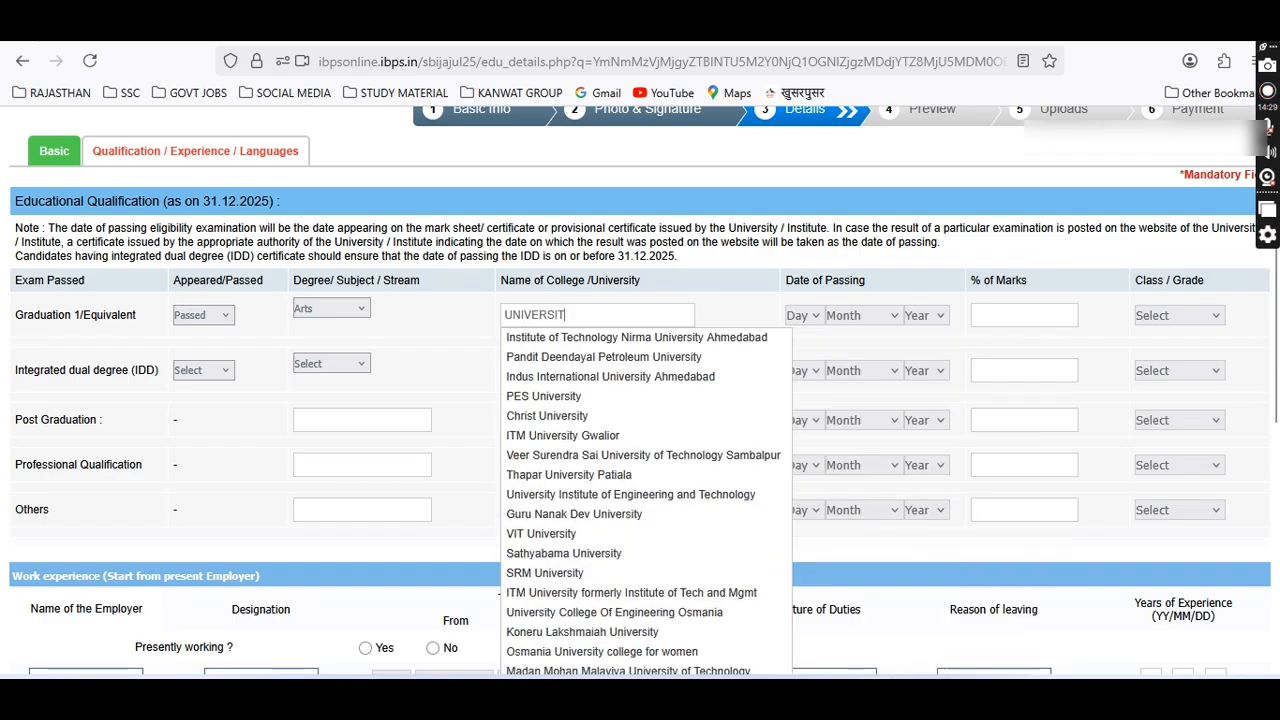
type("Y OF R")
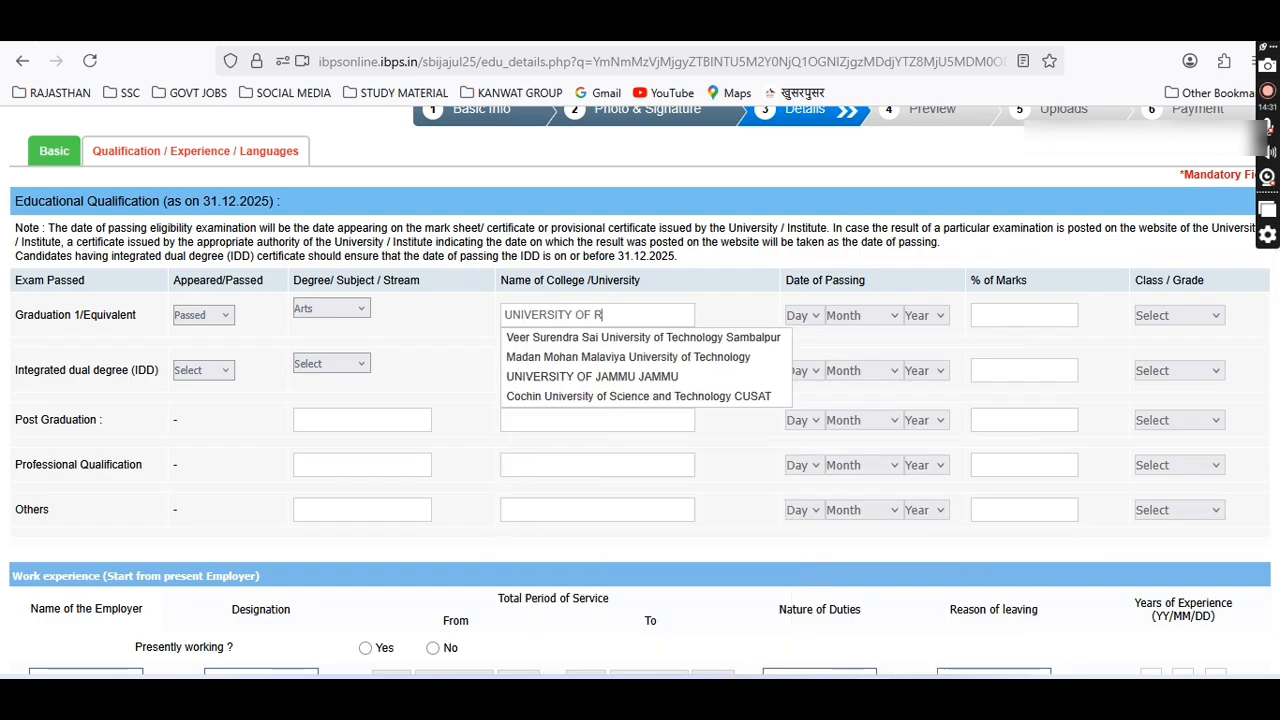
key("BackSpace")
type("RAJASTHAN")
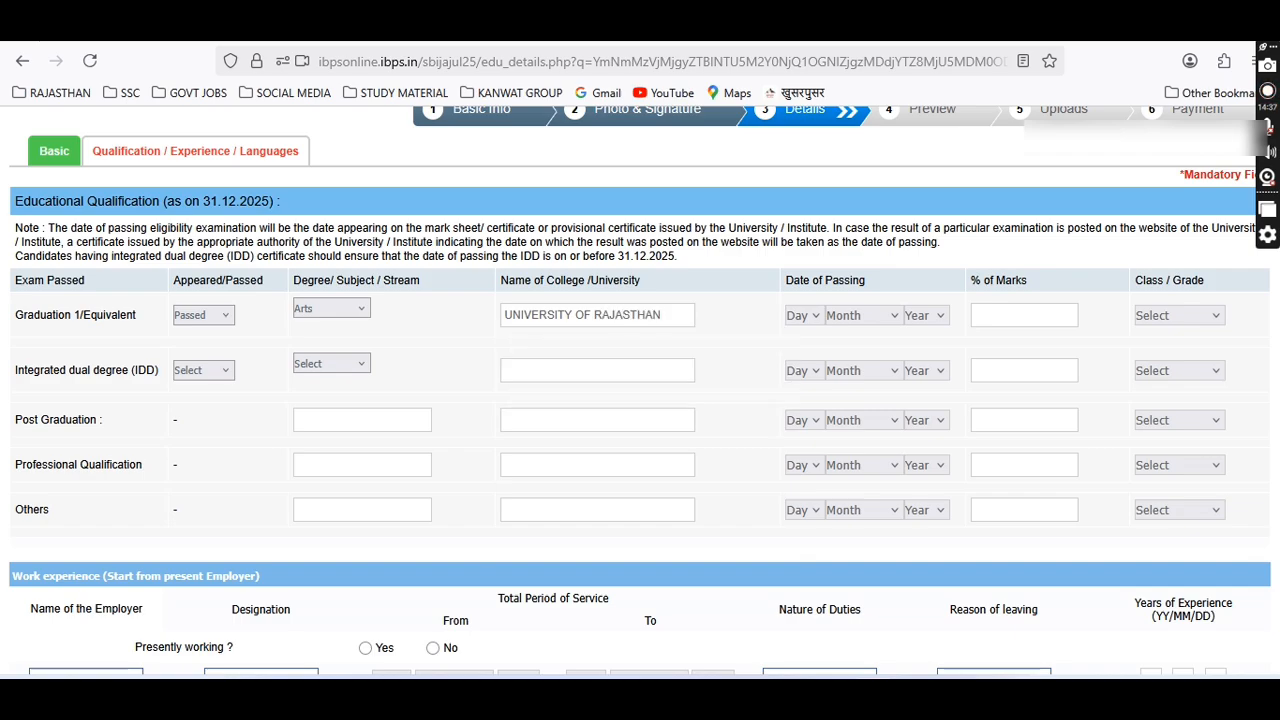
Set the graduation passing date to 12 October 2021.
left_click(800, 316)
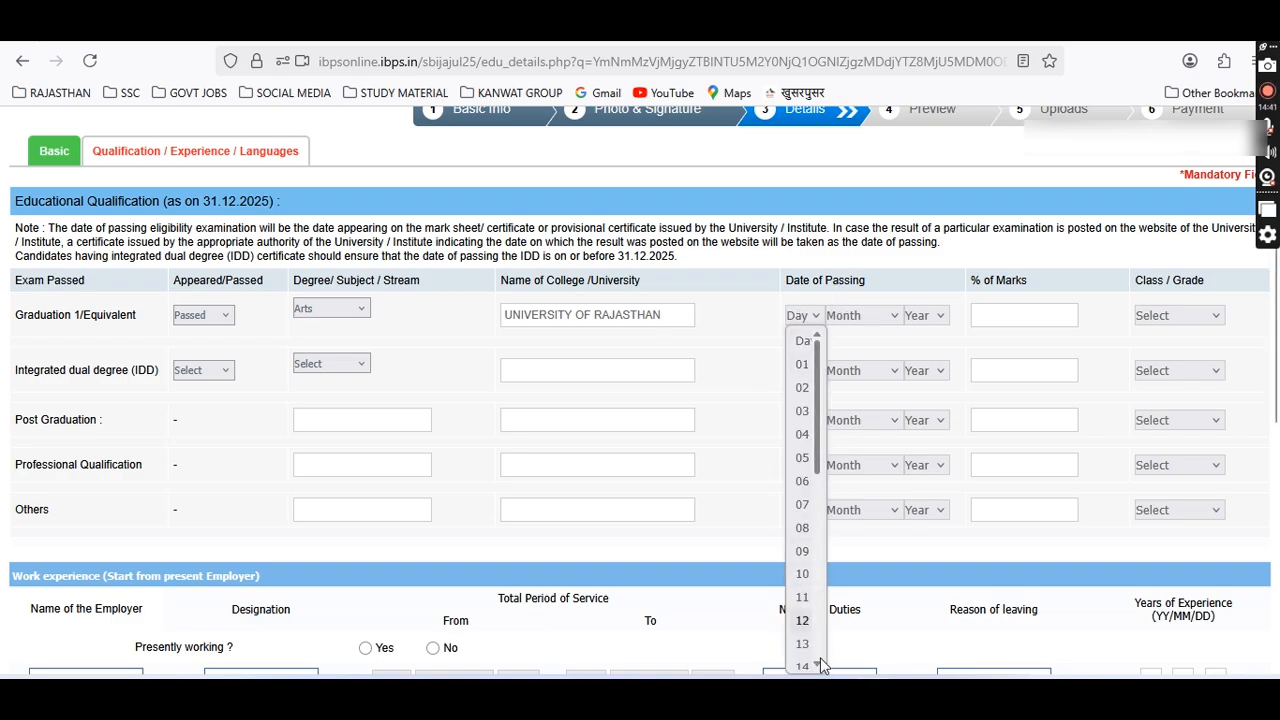
left_click(806, 621)
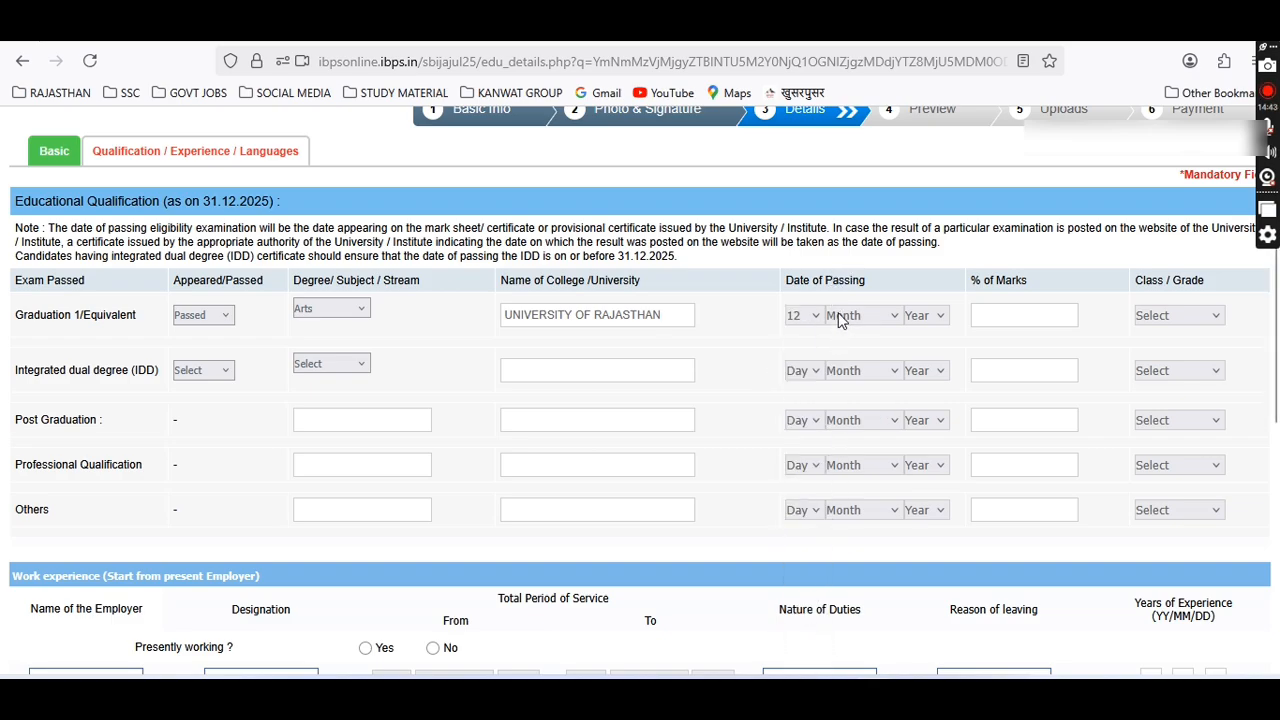
left_click(840, 316)
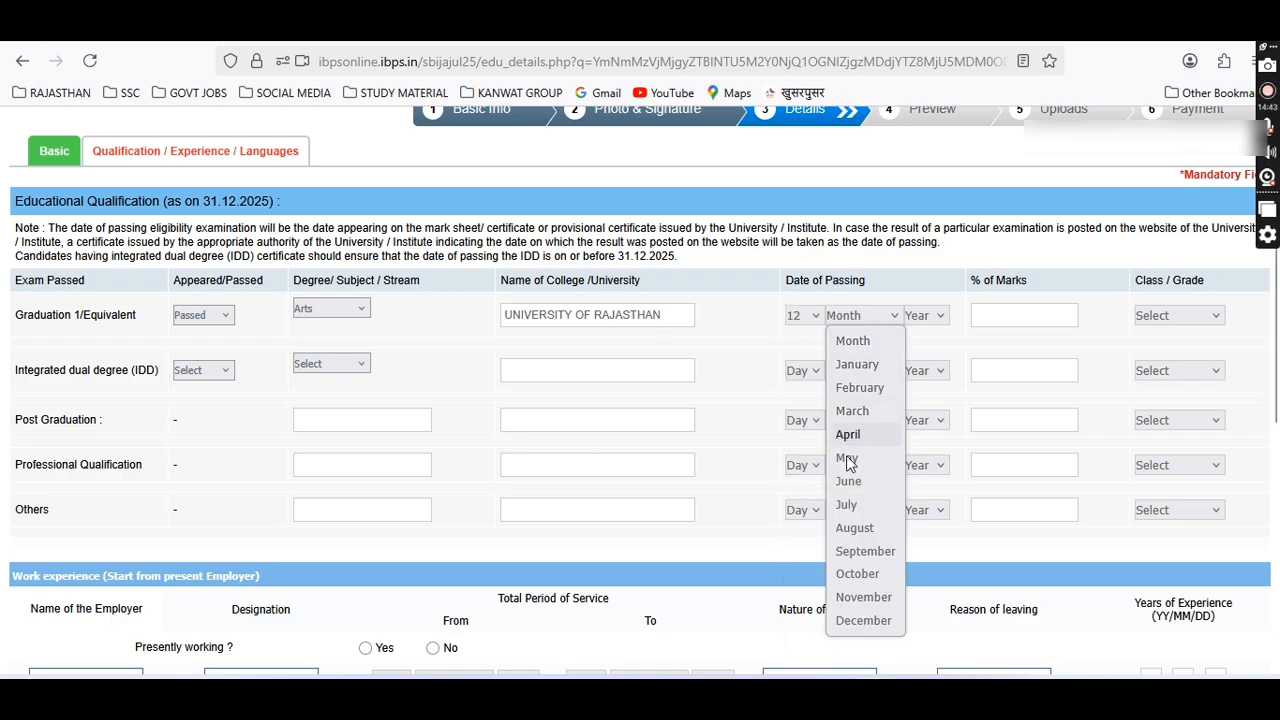
left_click(858, 572)
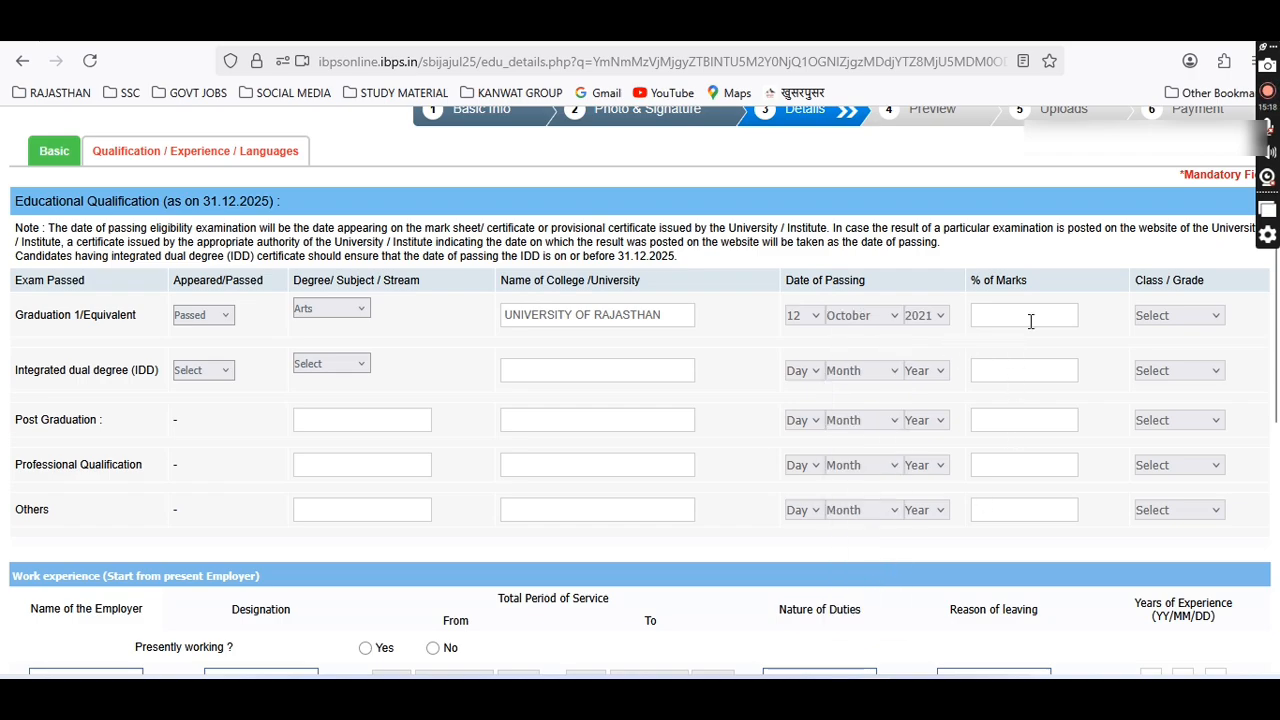
Enter 6 as the graduation marks percentage and choose the class obtained.
left_click(1031, 321)
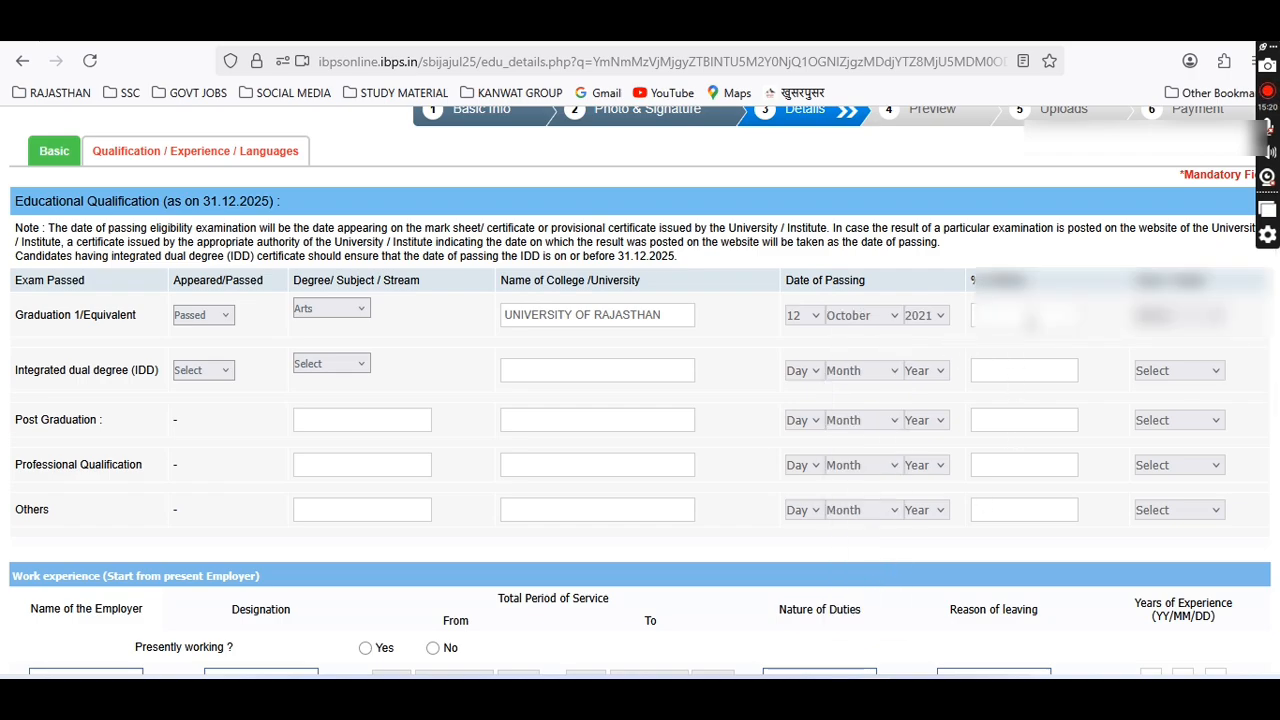
type("6")
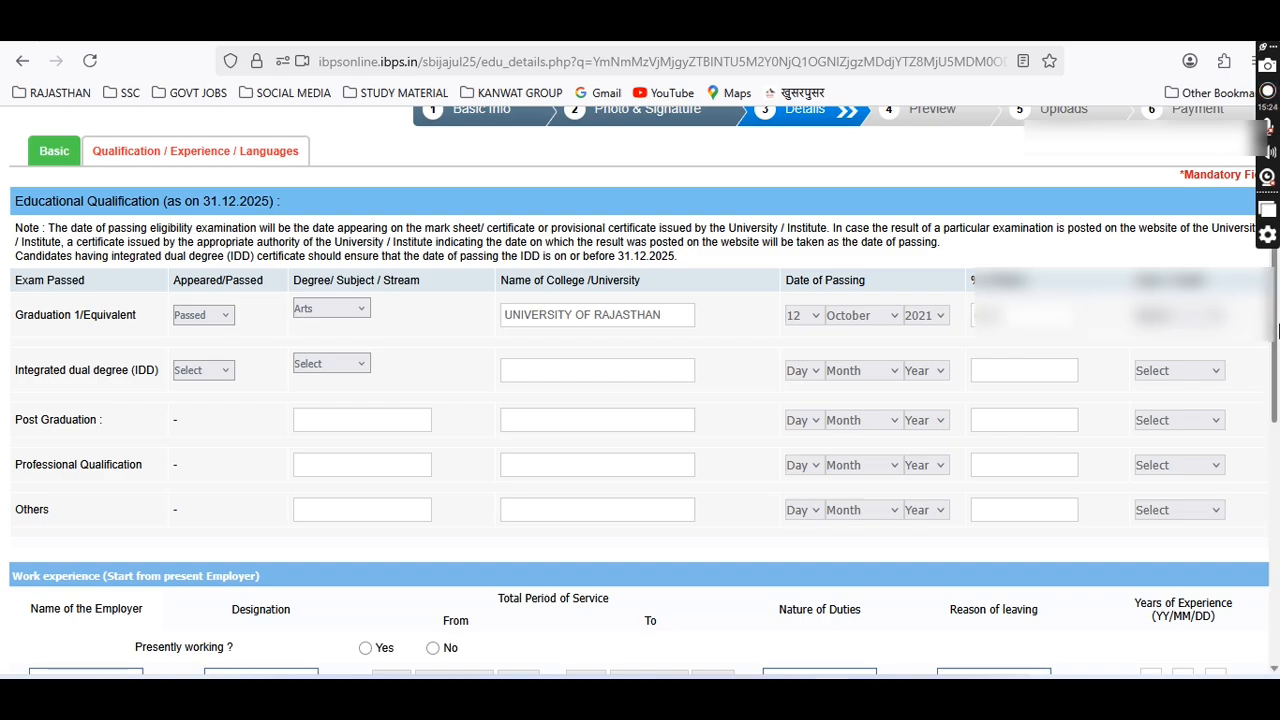
left_click(1180, 318)
left_click(1175, 388)
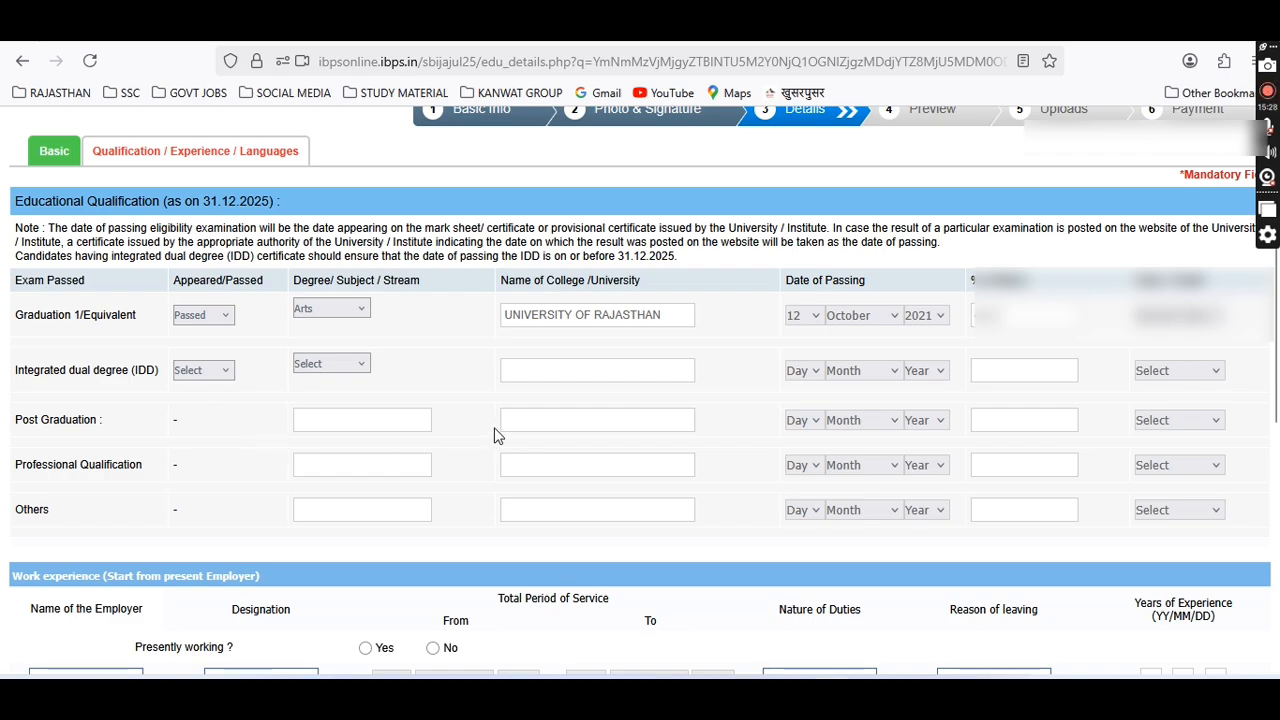
Decline the pre-exam training.
scroll(537, 420, "down", 2)
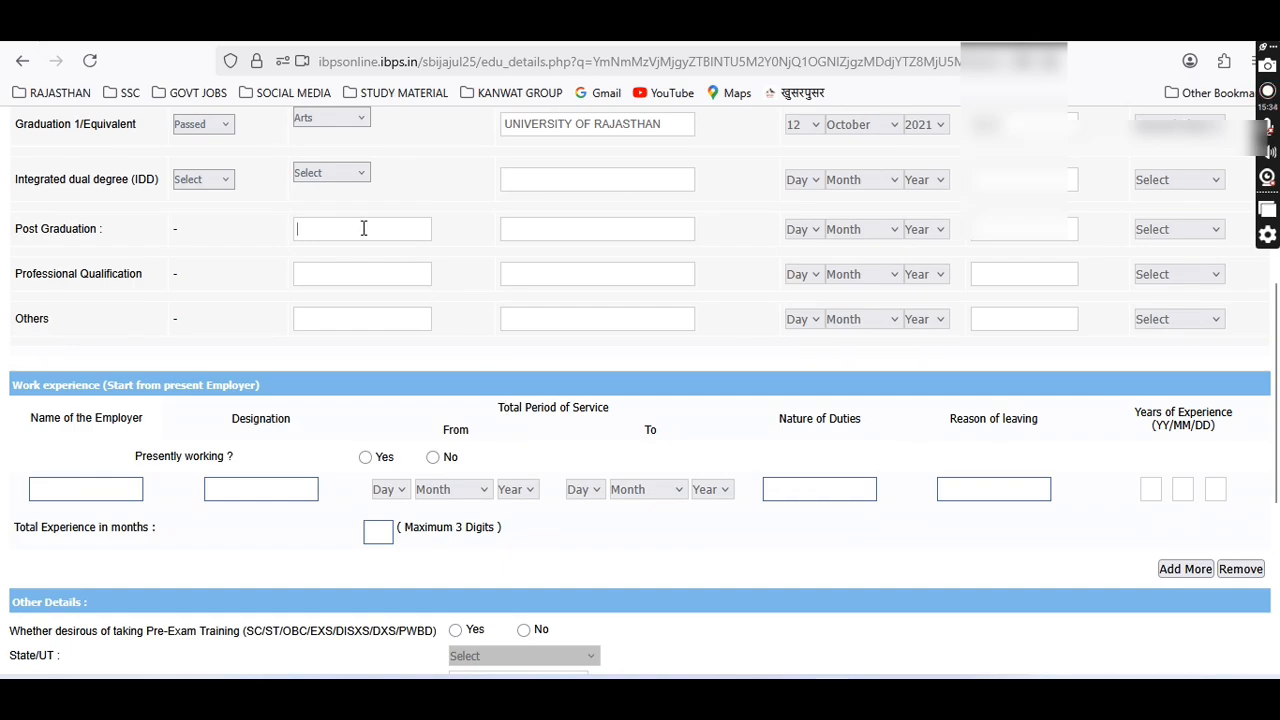
scroll(591, 528, "down", 1)
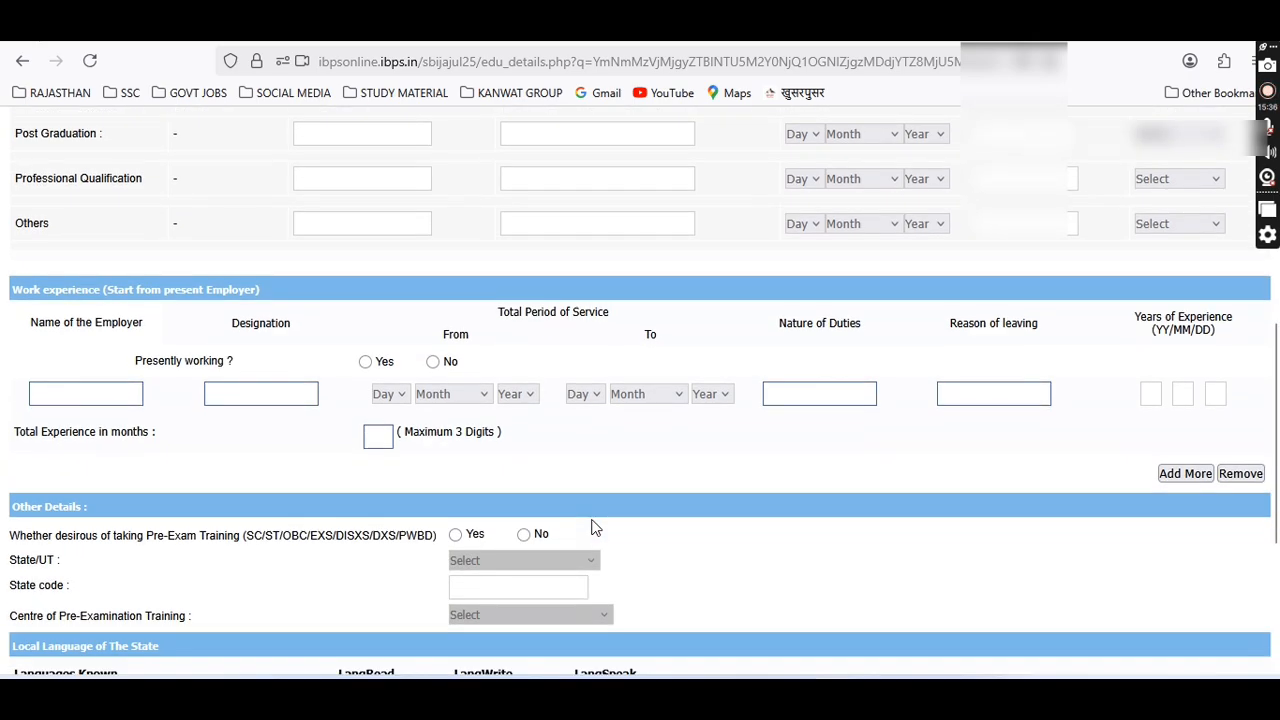
scroll(787, 505, "down", 2)
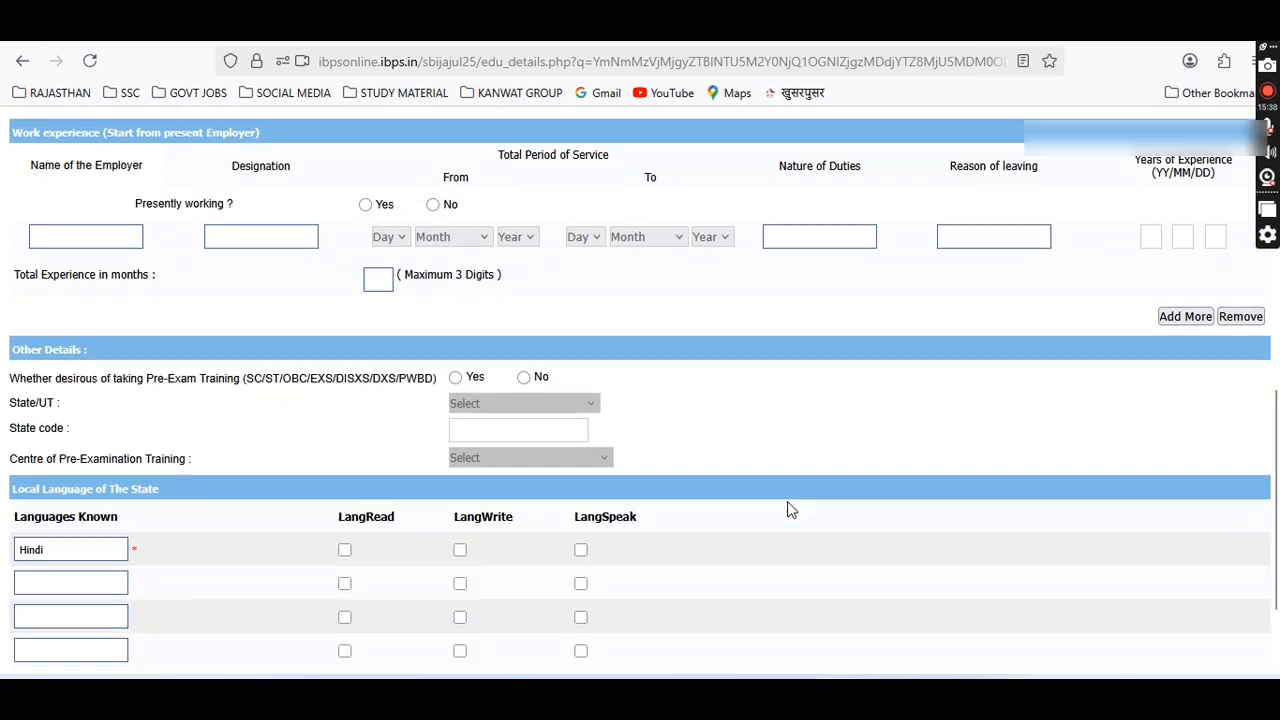
scroll(787, 510, "down", 1)
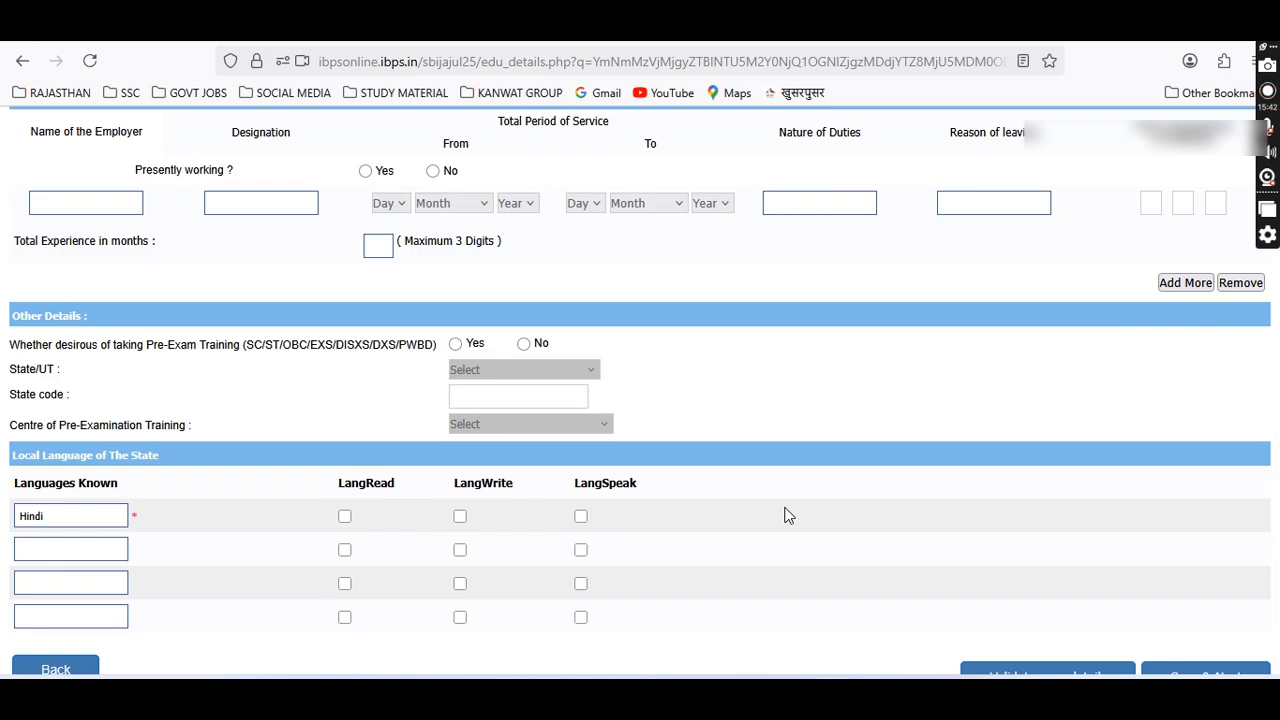
left_click(523, 343)
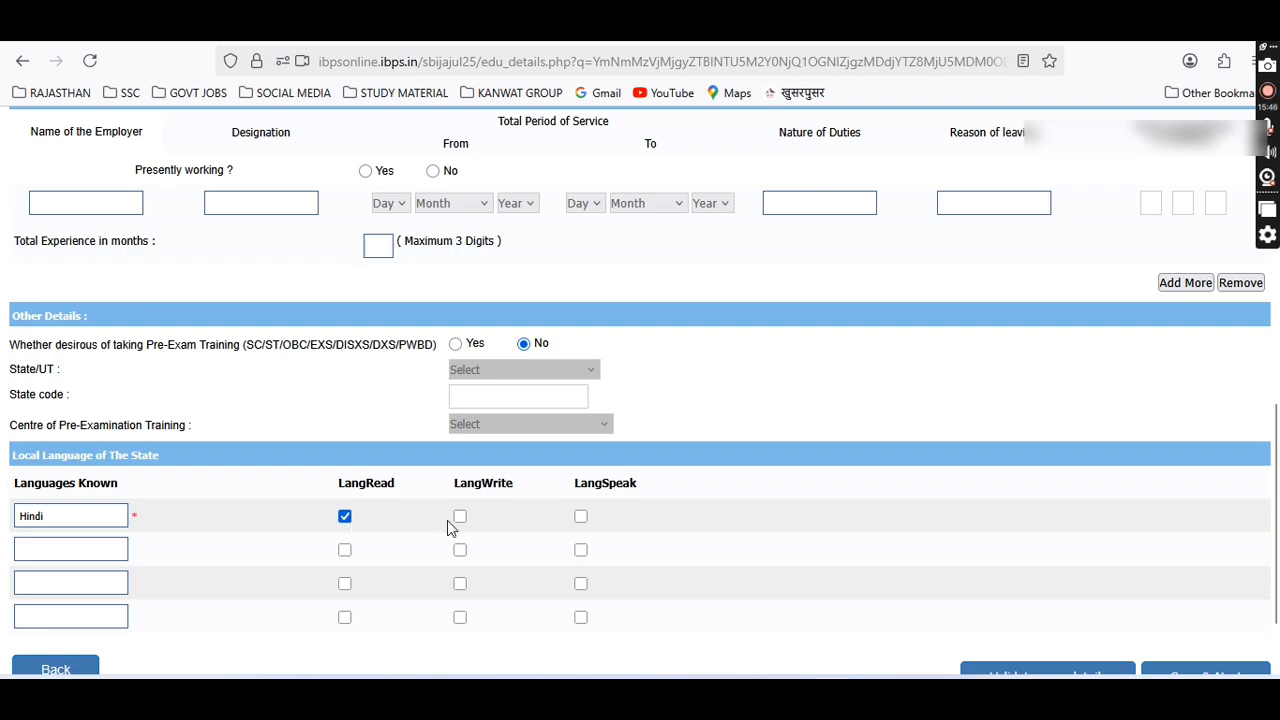
Mark Hindi as written and spoken, and add ENGLISH as a read language.
left_click(459, 516)
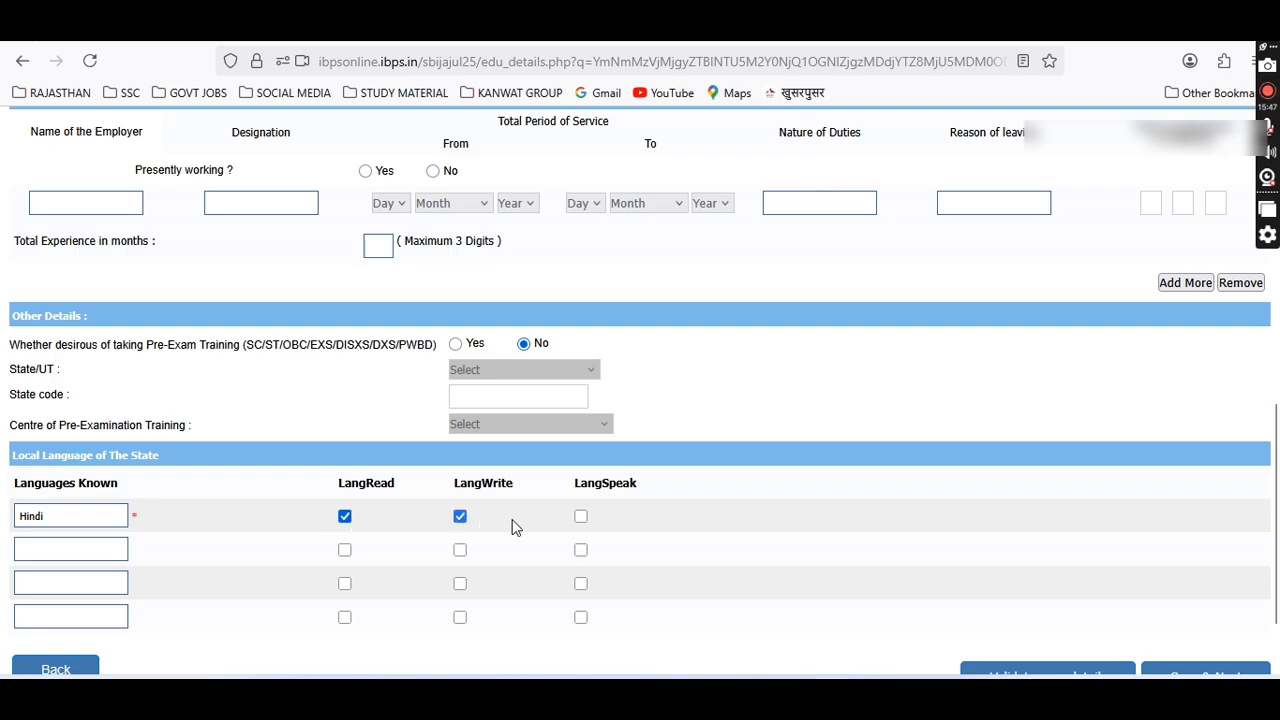
left_click(580, 517)
type("ENGLISH")
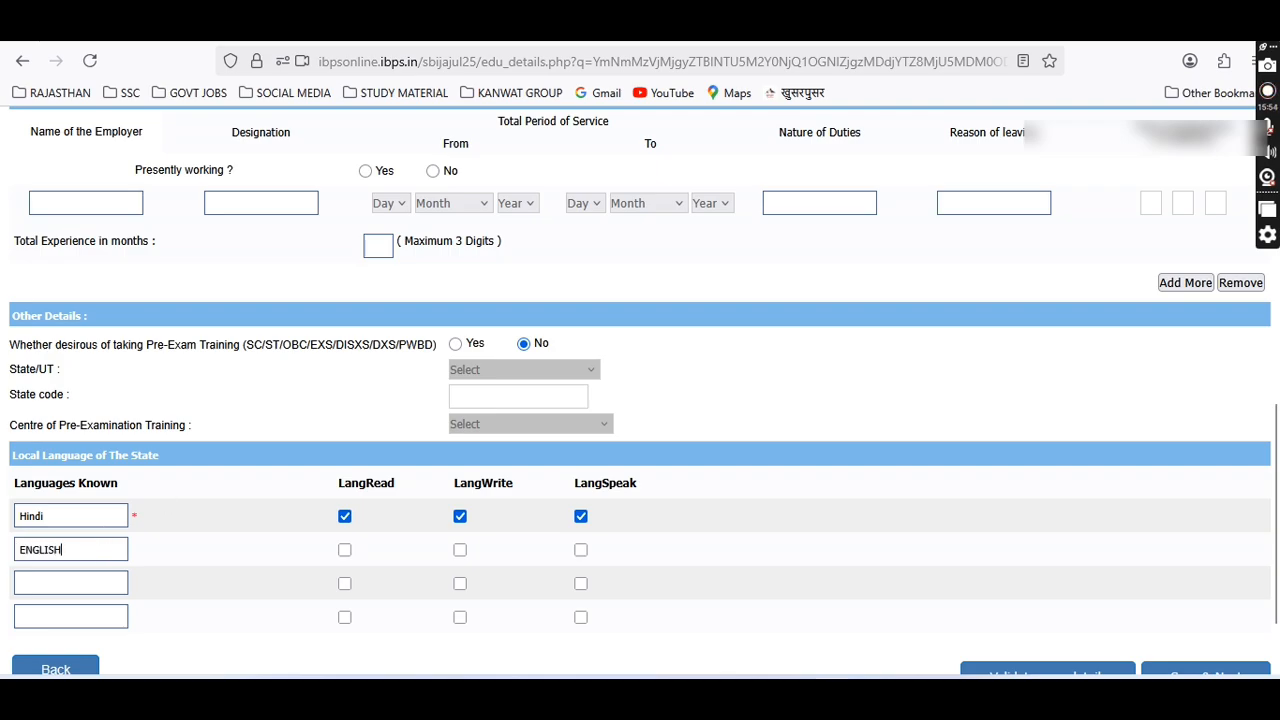
left_click(344, 551)
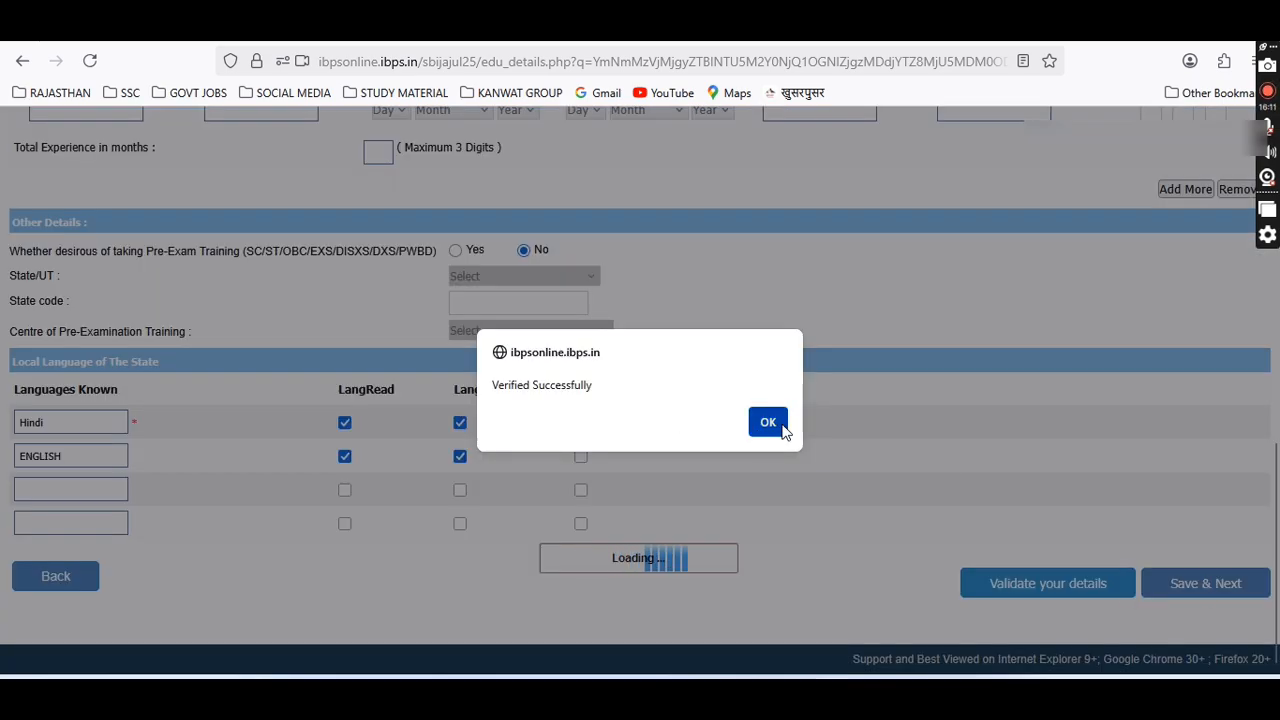
Acknowledge the successful verification and save the details to reach the preview.
left_click(777, 425)
left_click(1200, 588)
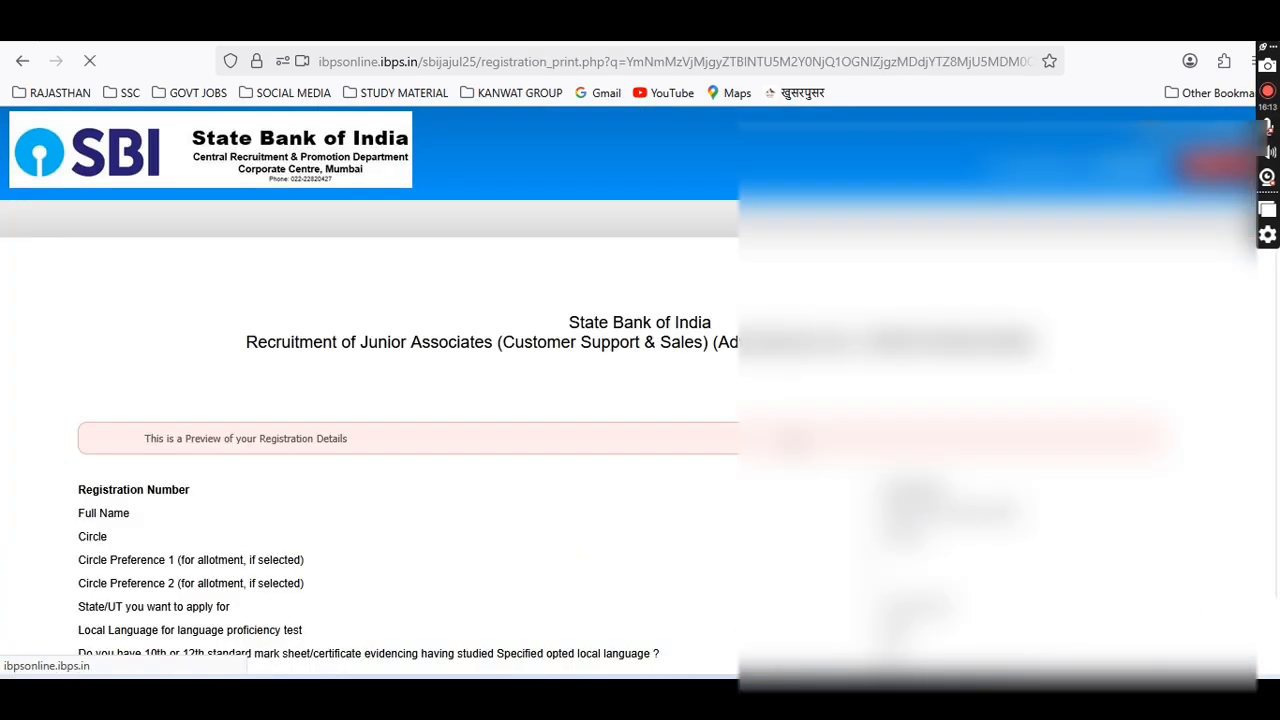
scroll(400, 400, "down", 15)
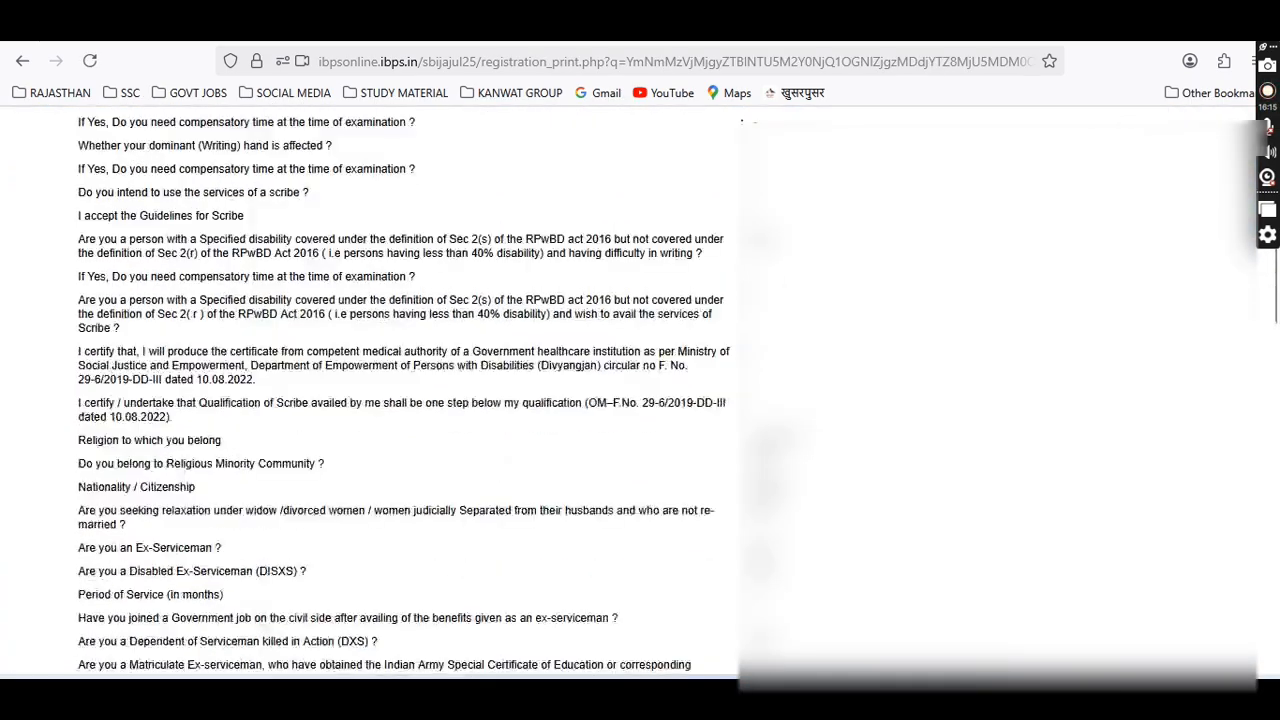
scroll(658, 453, "down", 20)
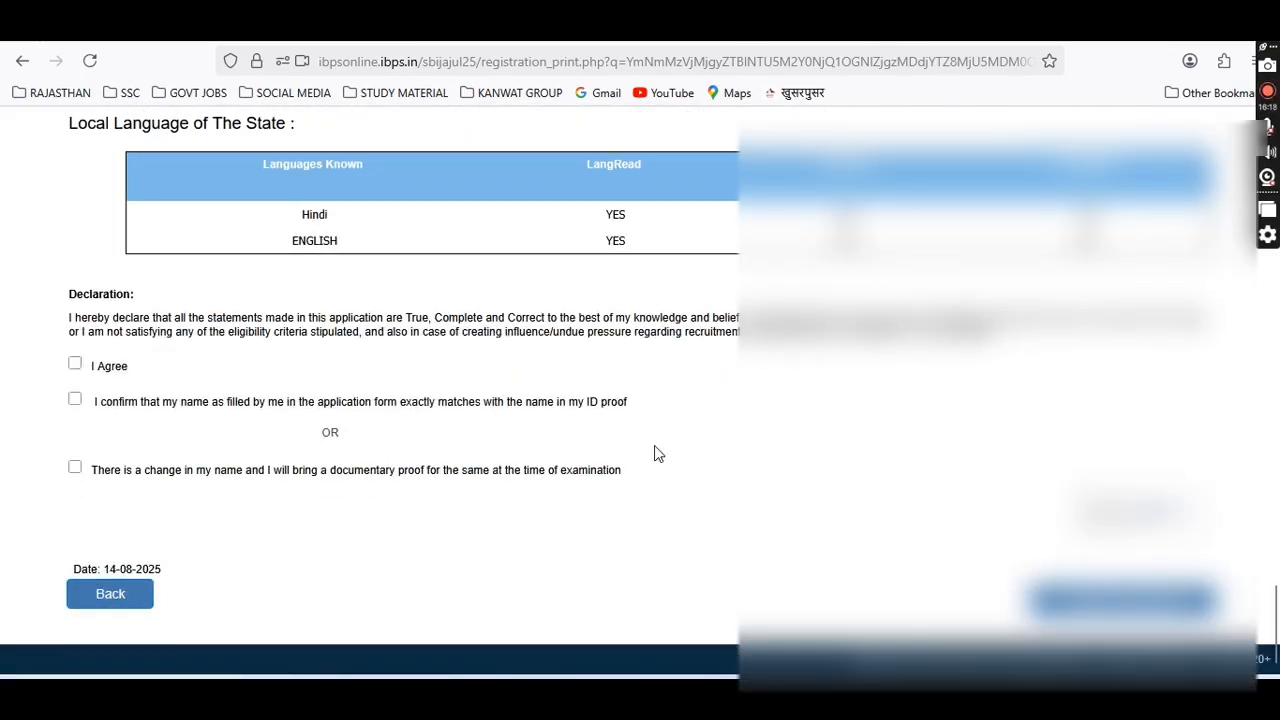
Accept the declaration and name-match boxes, leave change-of-name unticked, and confirm registration.
left_click(75, 364)
left_click(75, 400)
left_click(75, 467)
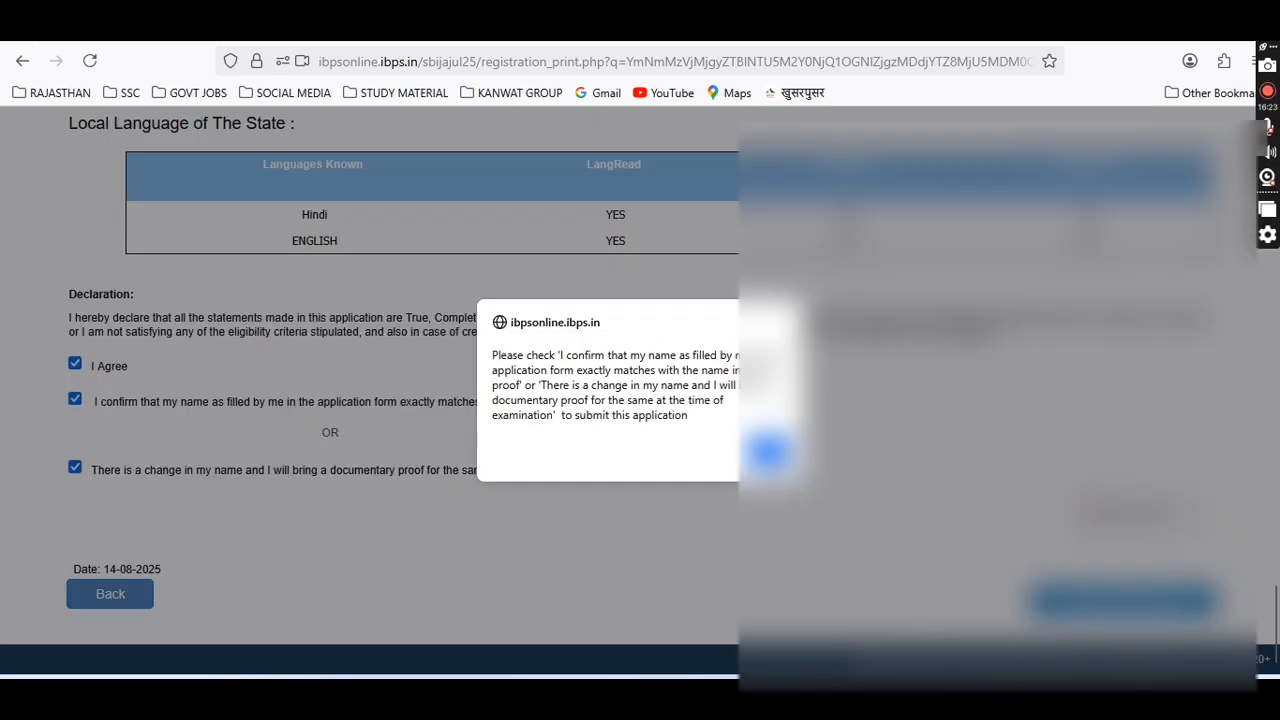
left_click(768, 452)
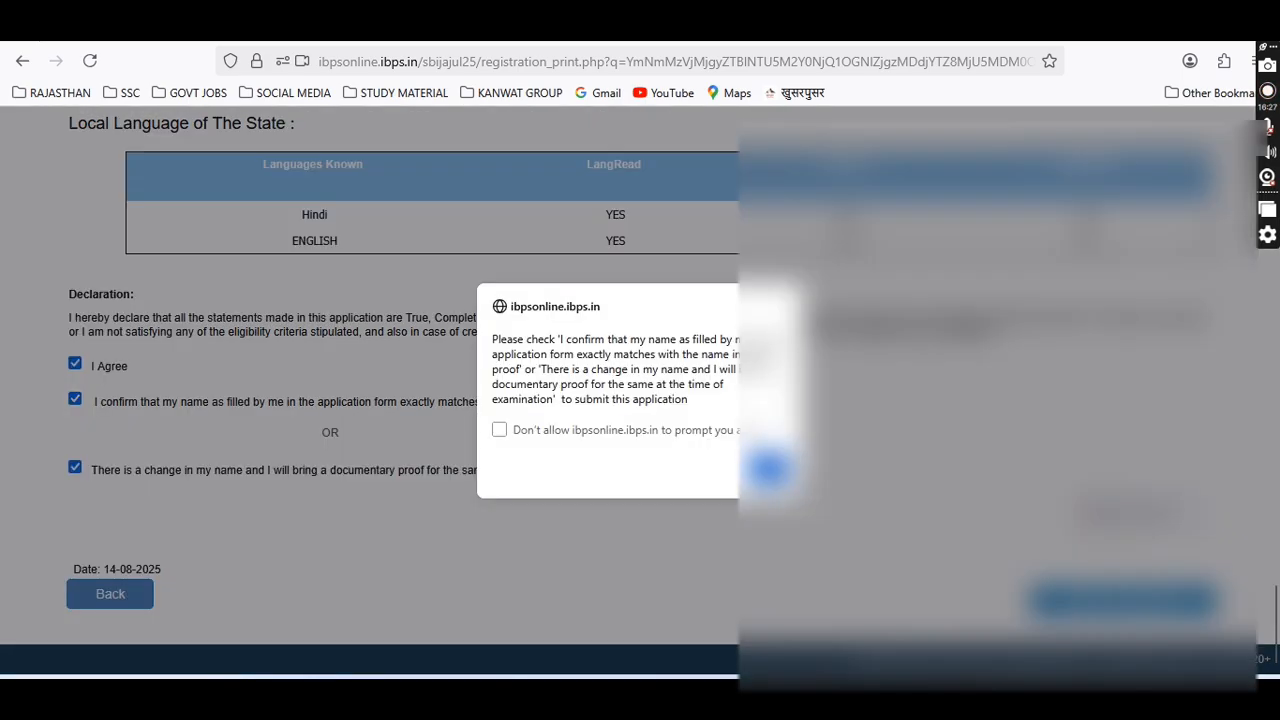
left_click(772, 462)
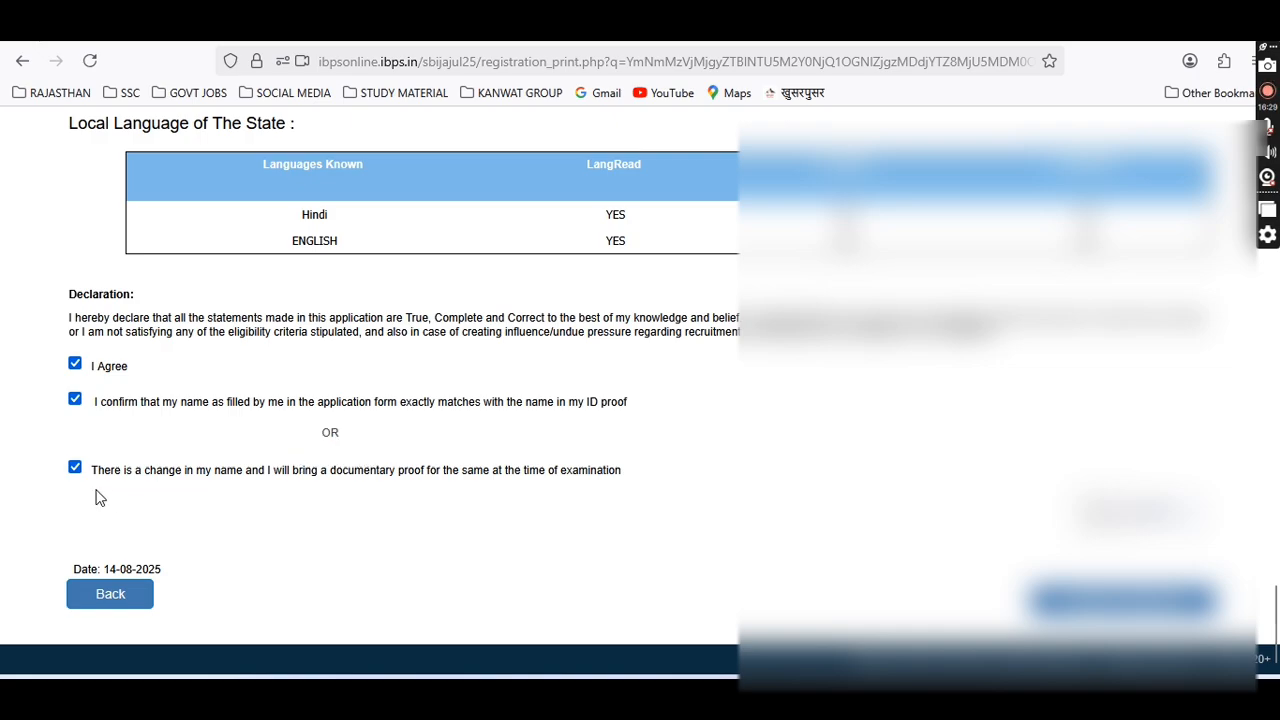
left_click(75, 467)
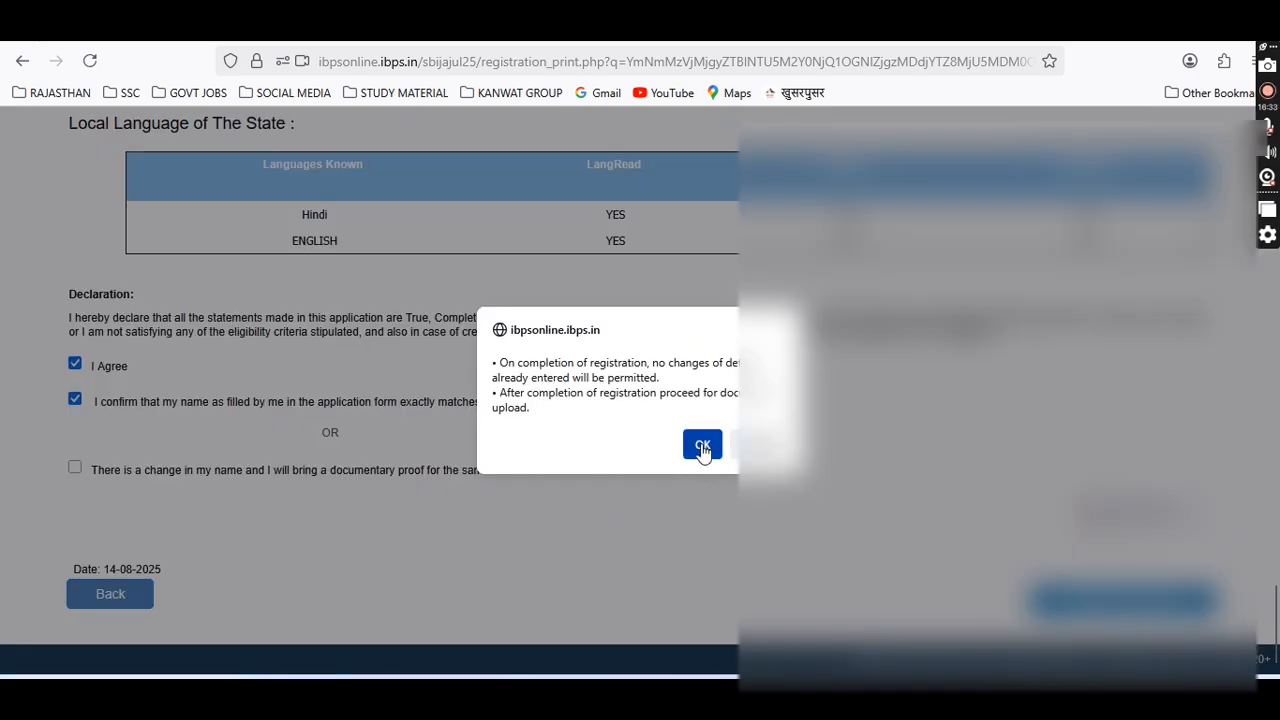
left_click(701, 444)
left_click(712, 442)
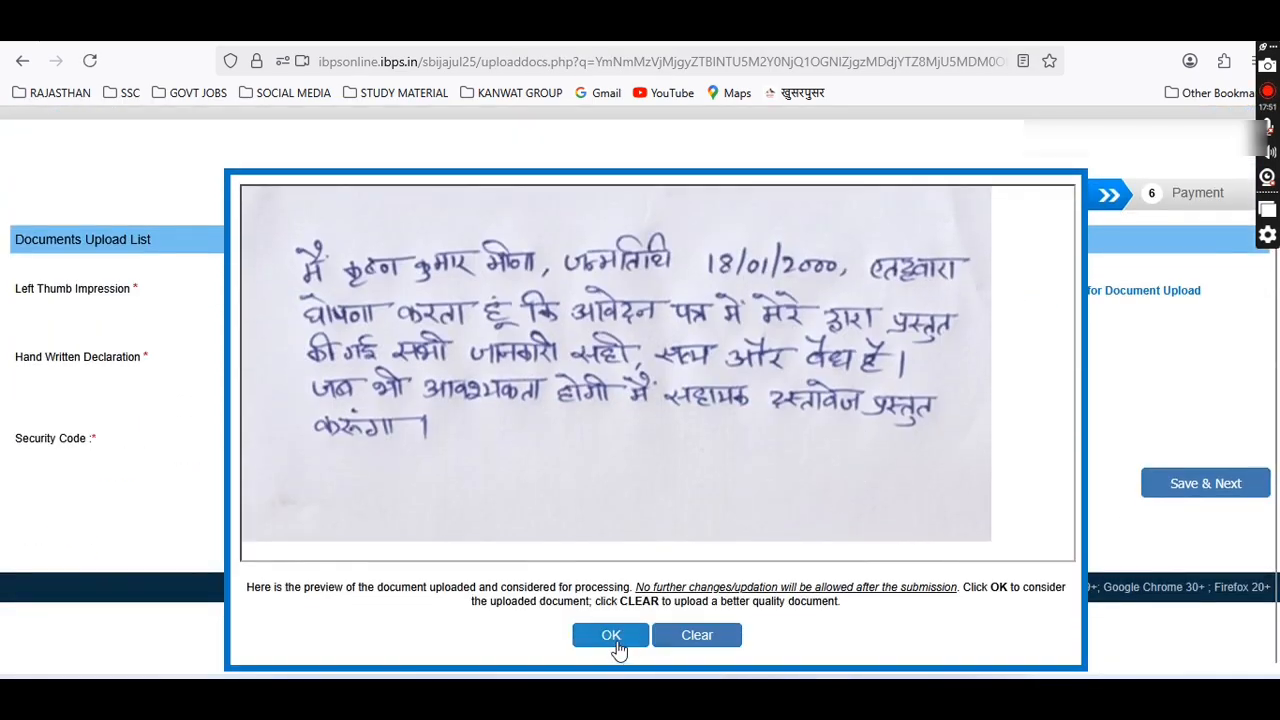
Close the declaration preview, enter the security code, and submit the uploaded documents.
left_click(616, 642)
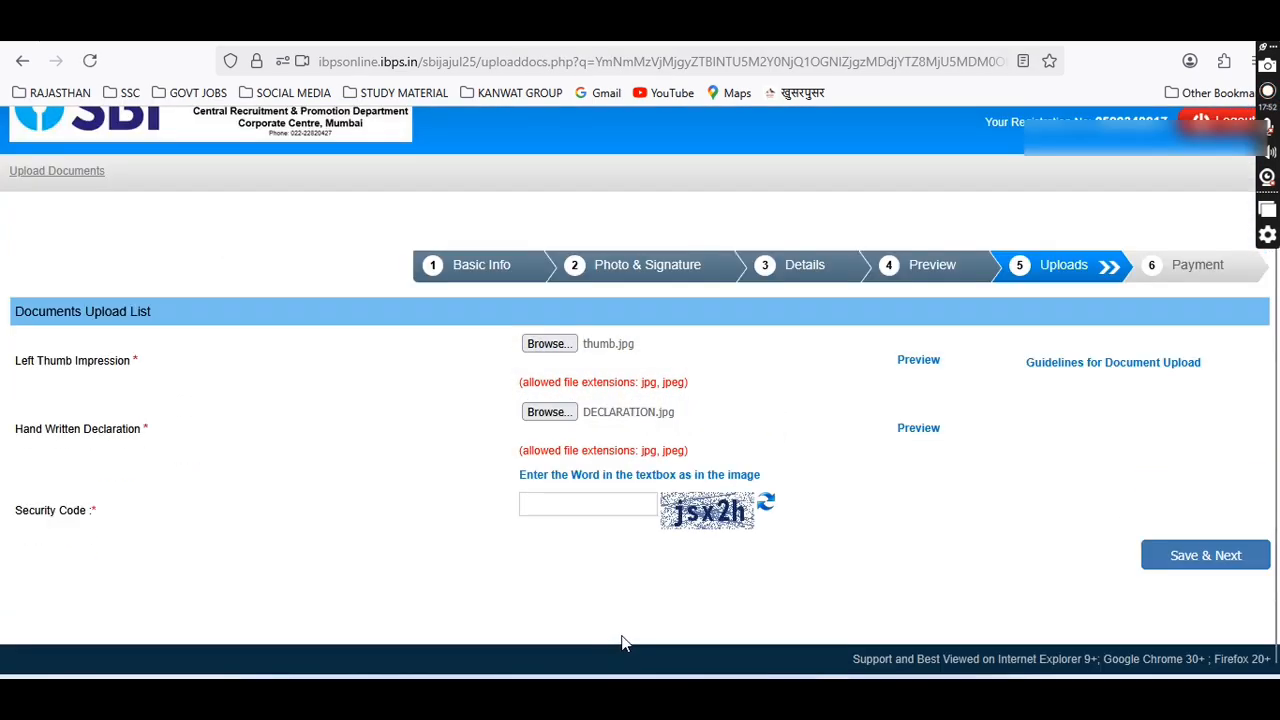
left_click(611, 502)
type("jsx2h")
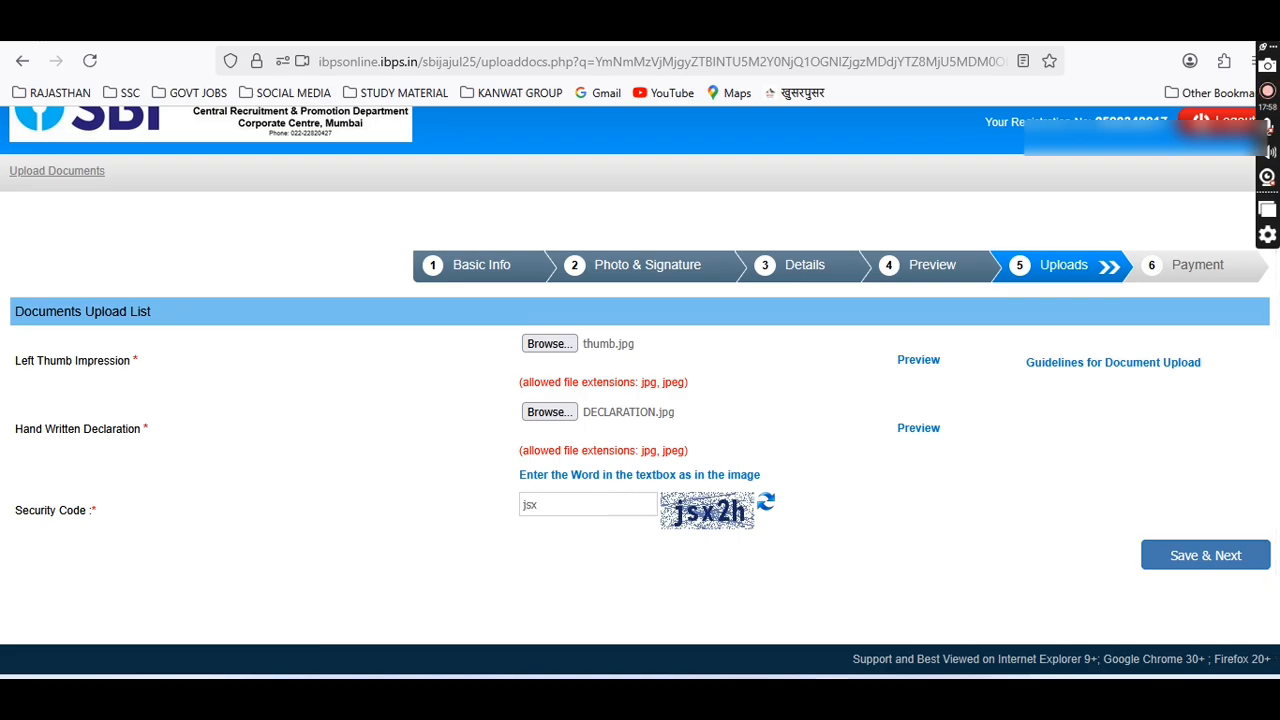
left_click(1240, 558)
left_click(755, 437)
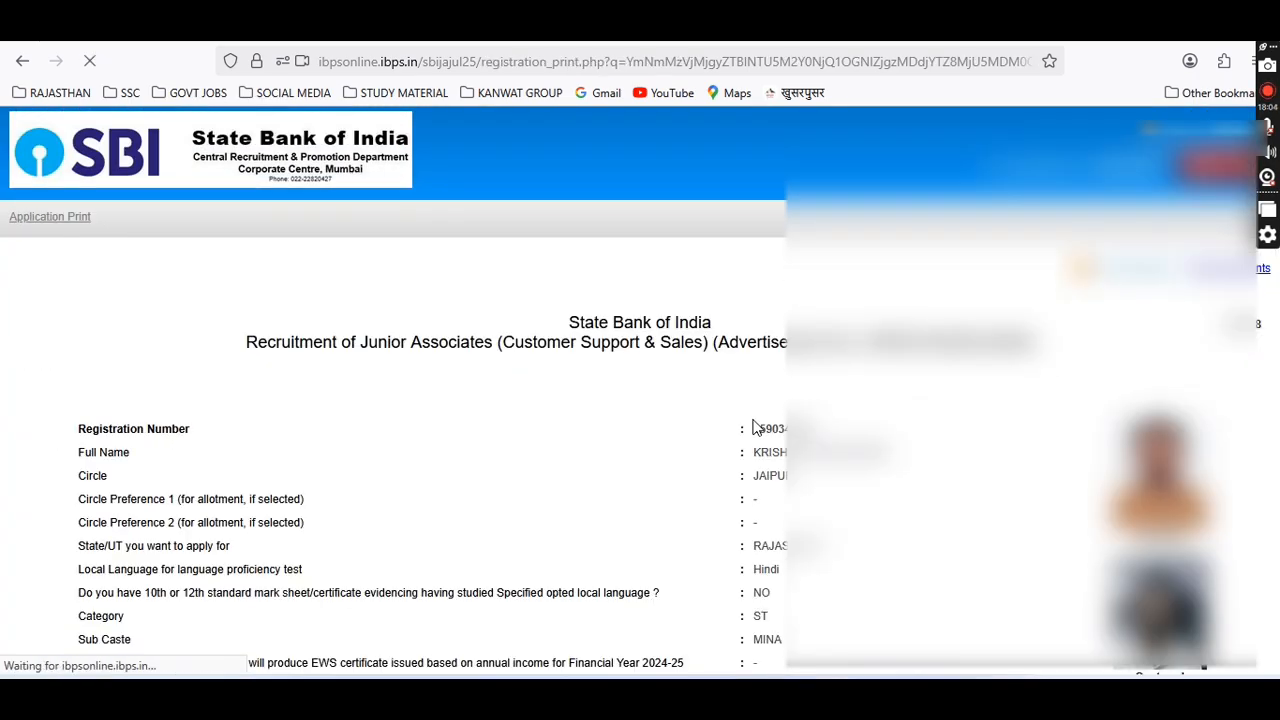
Print the Application Print page to PDF and save it in STUDENTS DOCUMENTS.
scroll(755, 425, "down", 10)
scroll(755, 420, "down", 15)
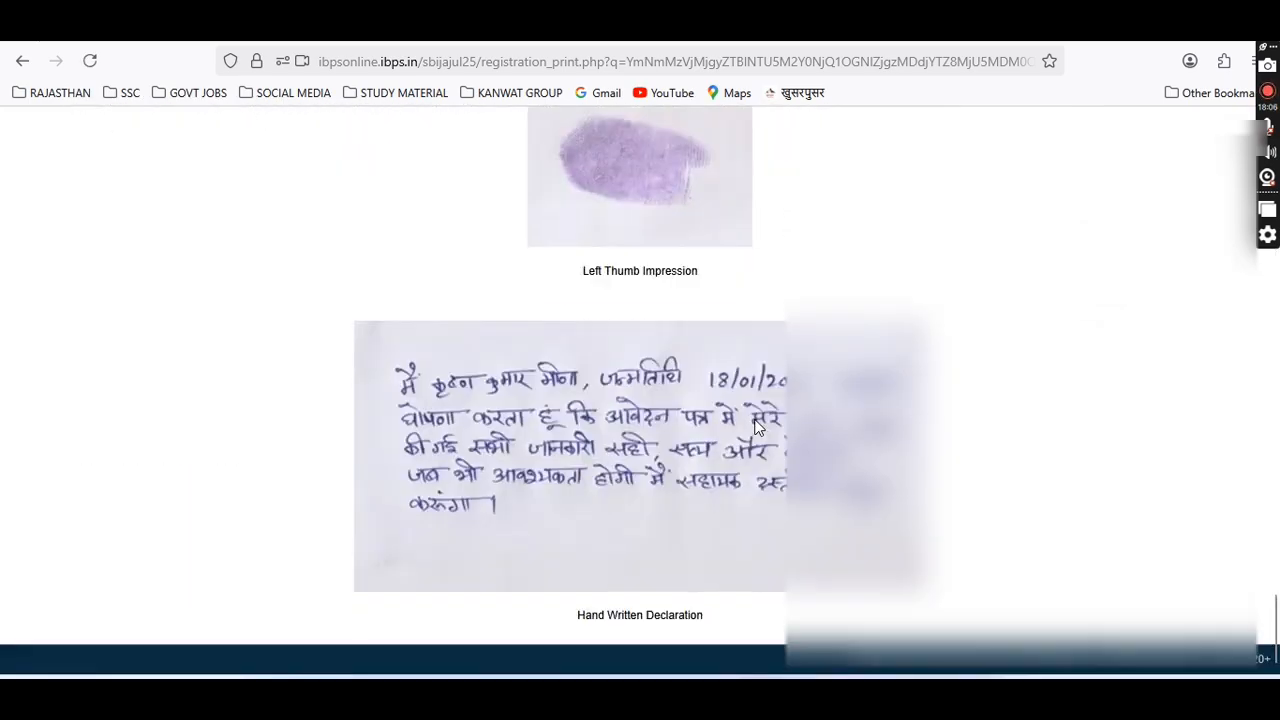
scroll(757, 428, "up", 7)
scroll(757, 428, "up", 15)
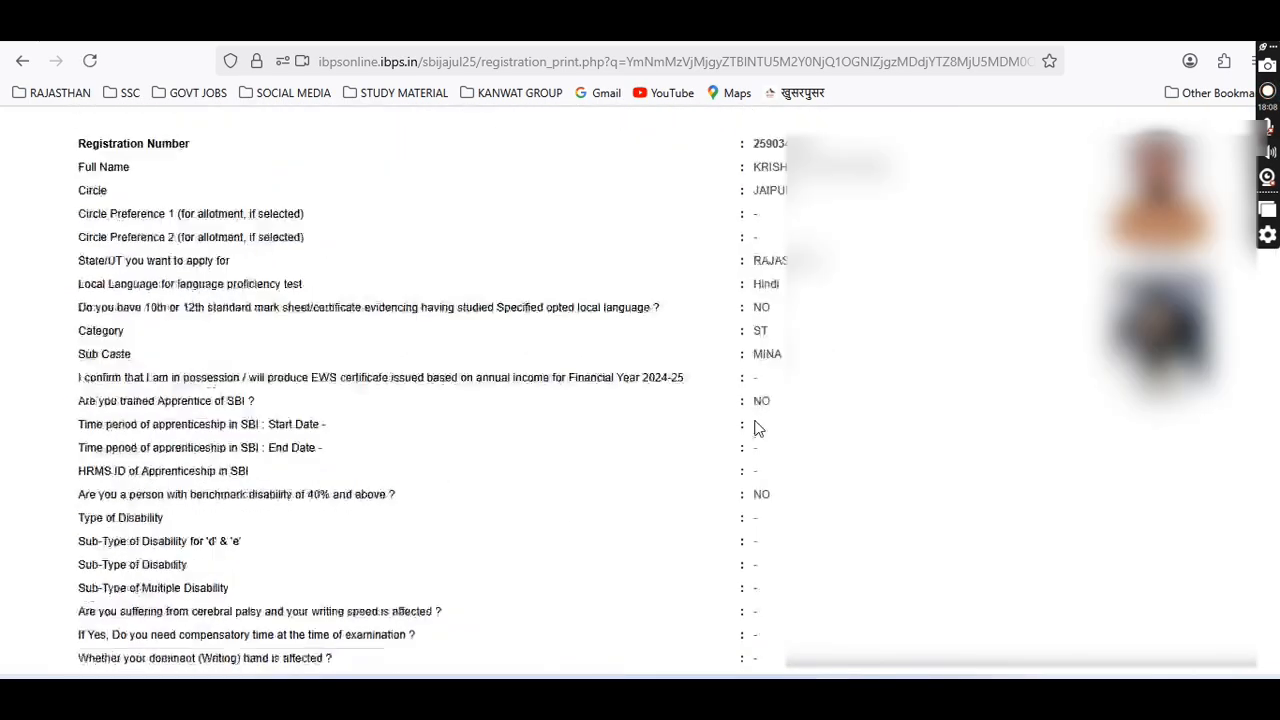
key("ctrl+p")
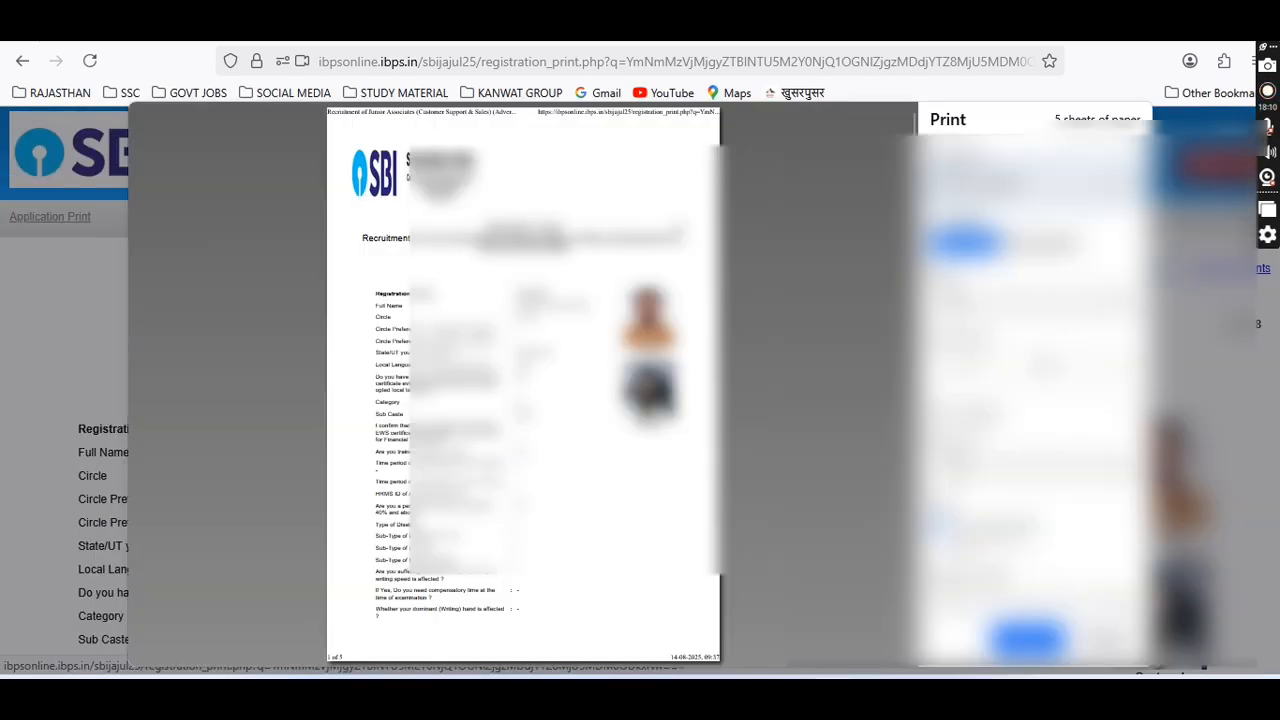
left_click(1030, 640)
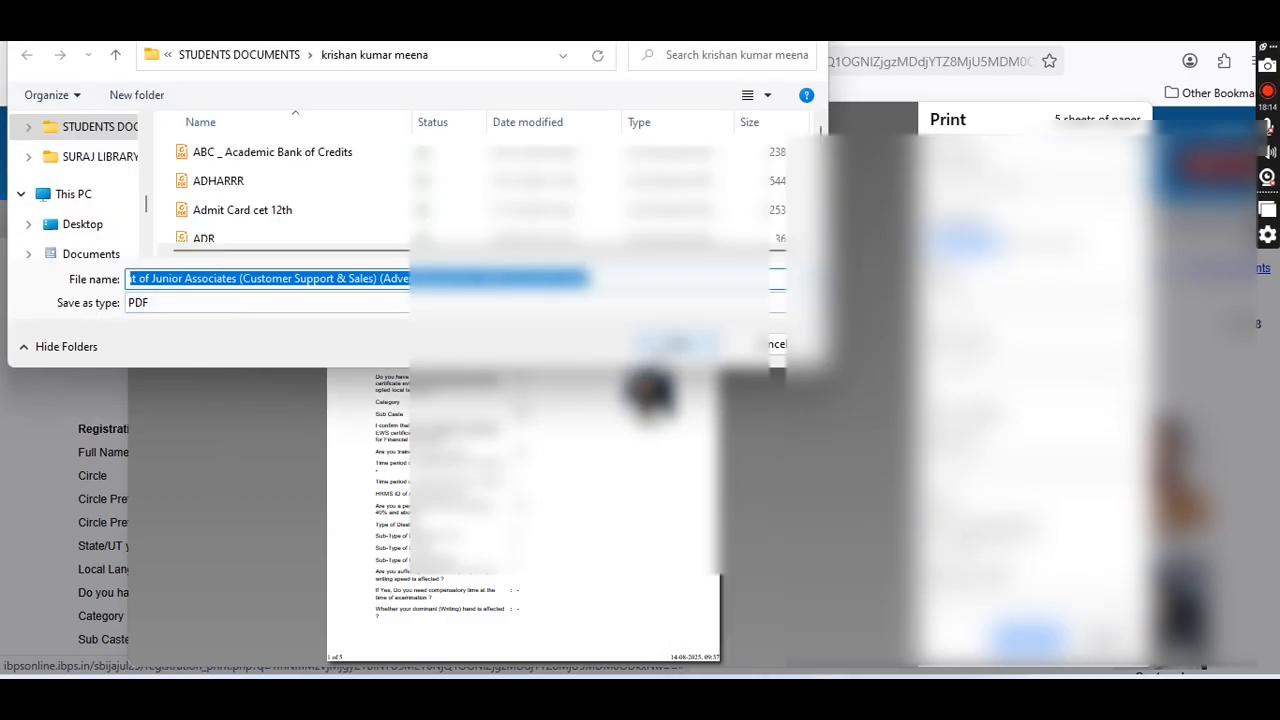
key("Return")
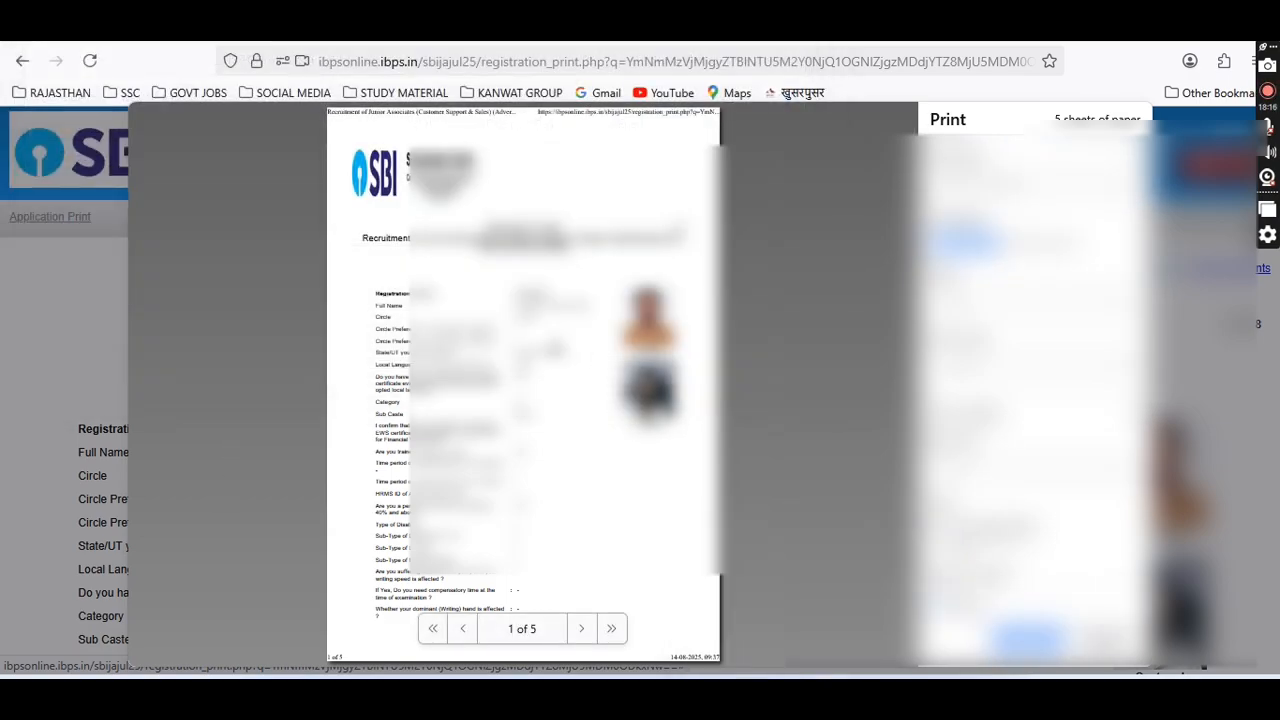